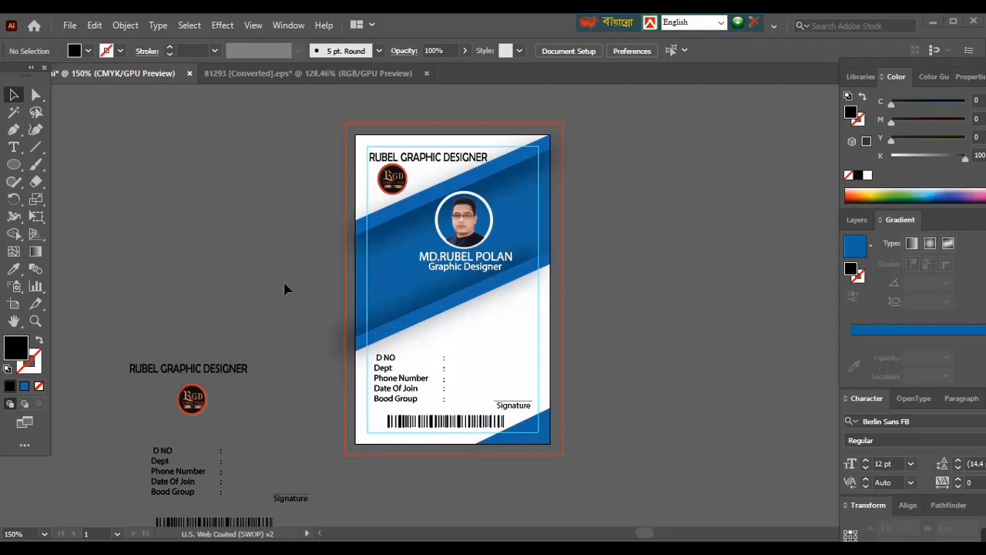
- Create a 2.125 x 3.375 in portrait CMYK document with one artboard, 0.125 in bleed on all sides and 300 ppi raster effects
{"action": "left_click", "coordinate": [69, 27]}
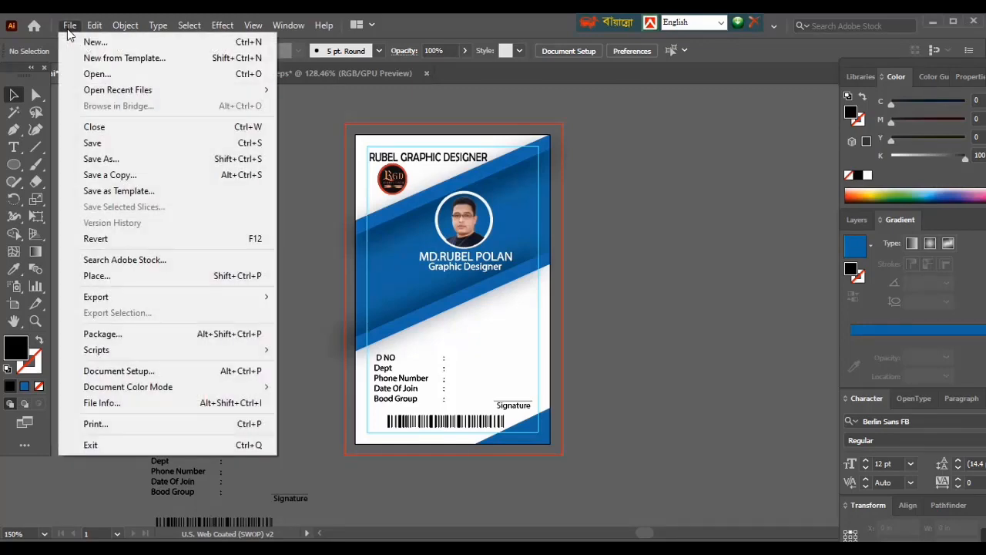
{"action": "left_click", "coordinate": [96, 43]}
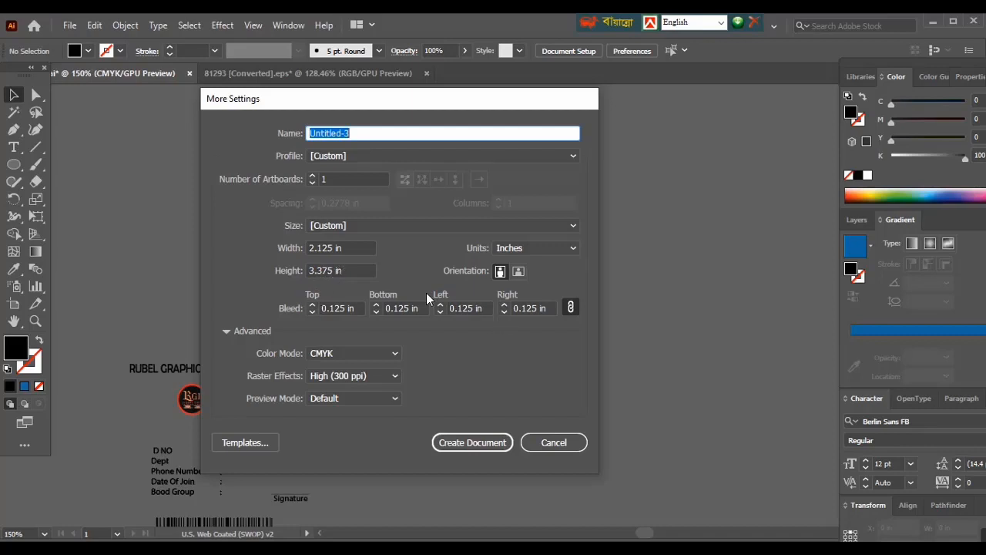
{"action": "left_click", "coordinate": [479, 442]}
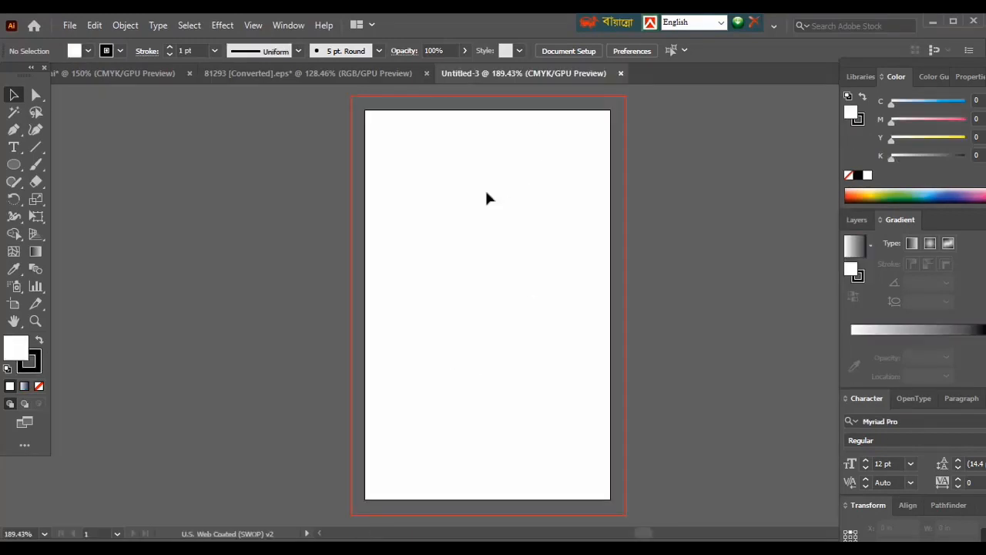
- Draw a white rectangle covering the entire 2.125 x 3.375 in artboard and remove its stroke
{"action": "left_click_drag", "start_coordinate": [541, 266], "coordinate": [500, 267]}
{"action": "right_click", "coordinate": [14, 164]}
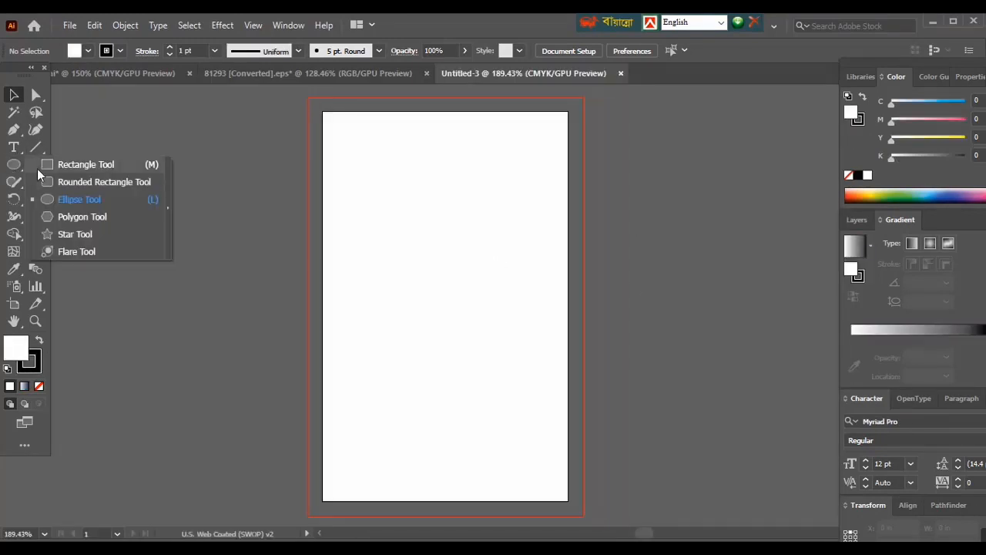
{"action": "left_click", "coordinate": [82, 171]}
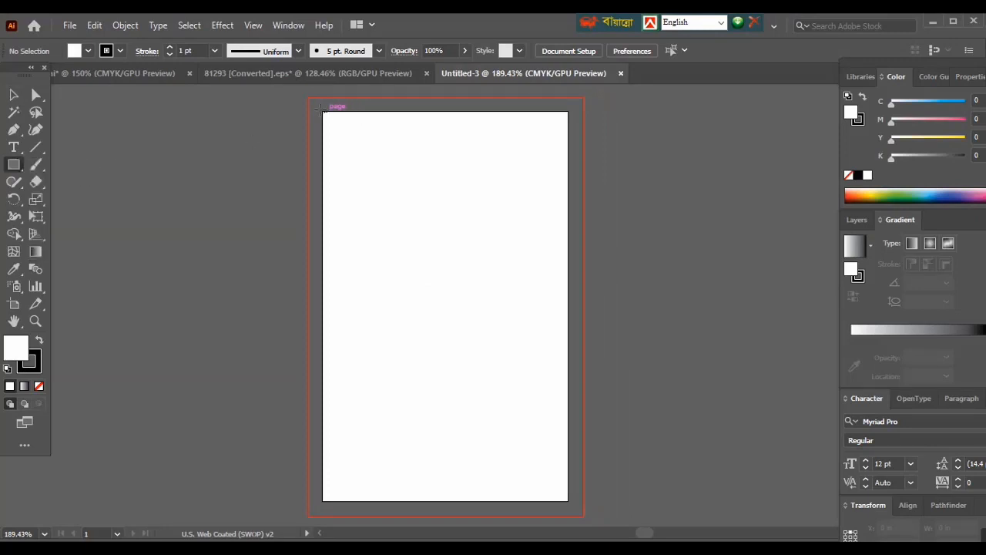
{"action": "left_click_drag", "start_coordinate": [322, 111], "coordinate": [568, 501]}
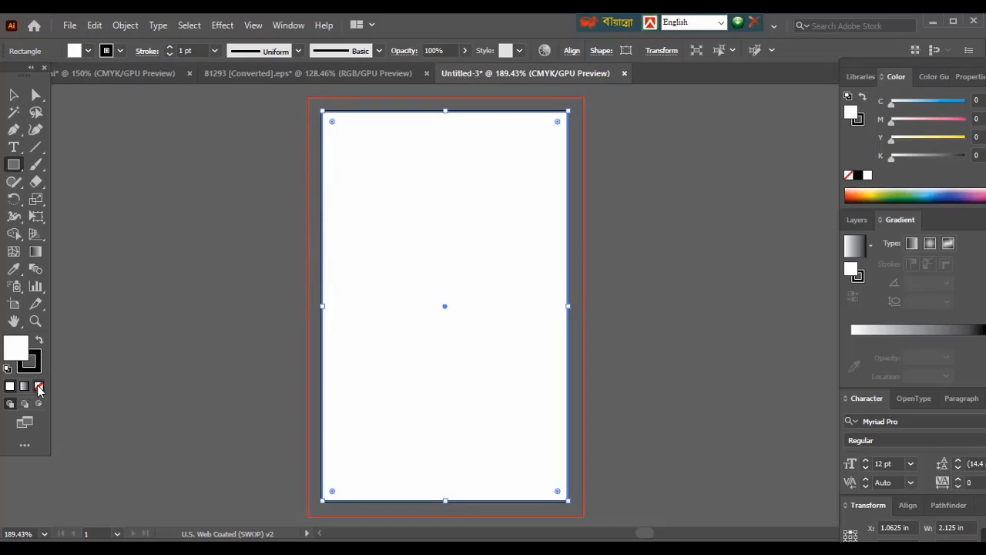
{"action": "left_click", "coordinate": [37, 369]}
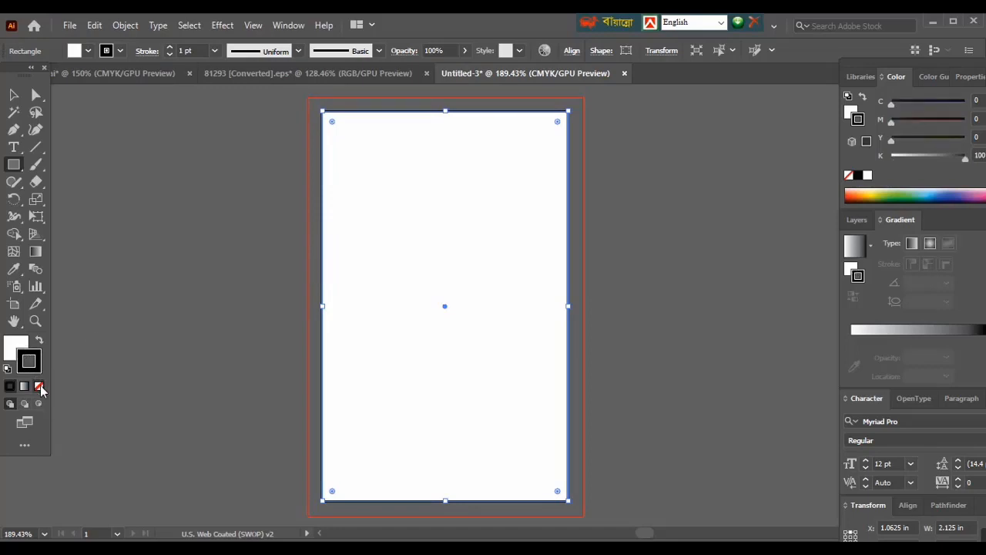
{"action": "left_click", "coordinate": [40, 386]}
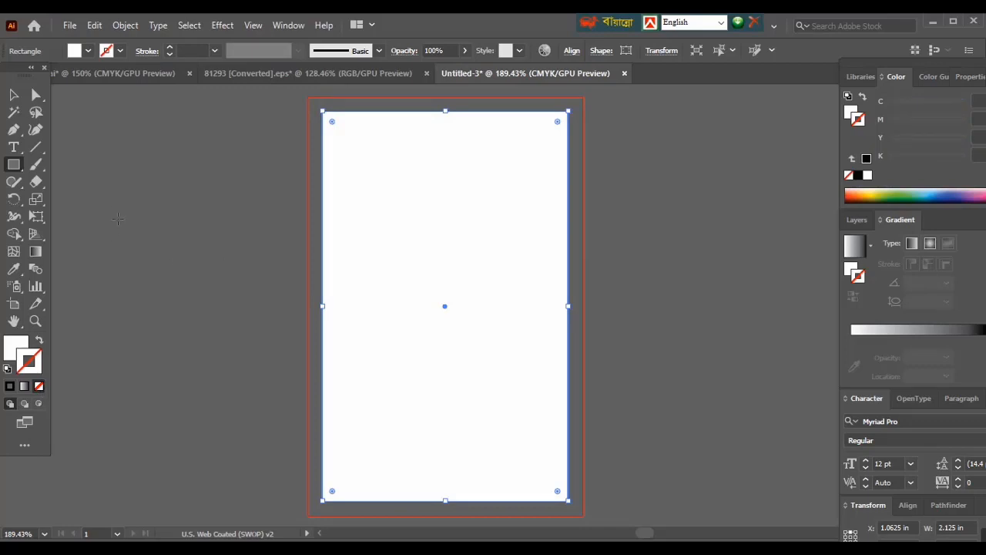
- Offset the full-card rectangle's path by -0.125 in with miter joins and a miter limit of 4
{"action": "left_click", "coordinate": [124, 25]}
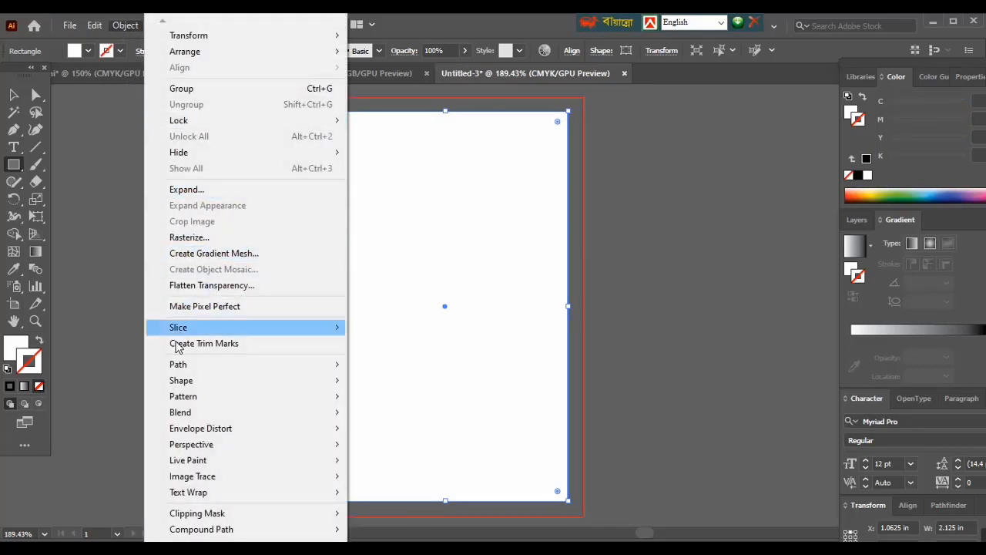
{"action": "mouse_move", "coordinate": [174, 369]}
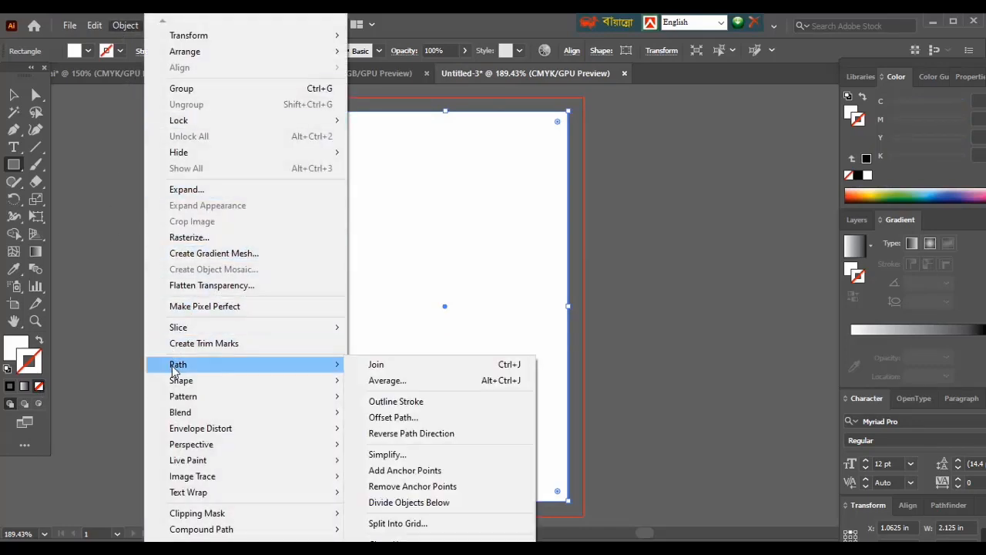
{"action": "left_click", "coordinate": [408, 422]}
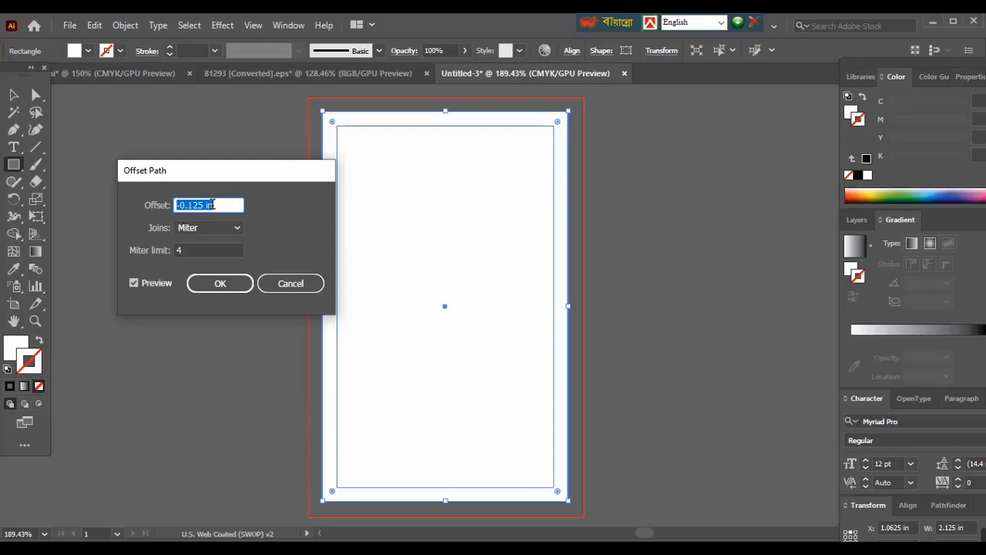
{"action": "left_click", "coordinate": [135, 282]}
{"action": "left_click", "coordinate": [134, 282]}
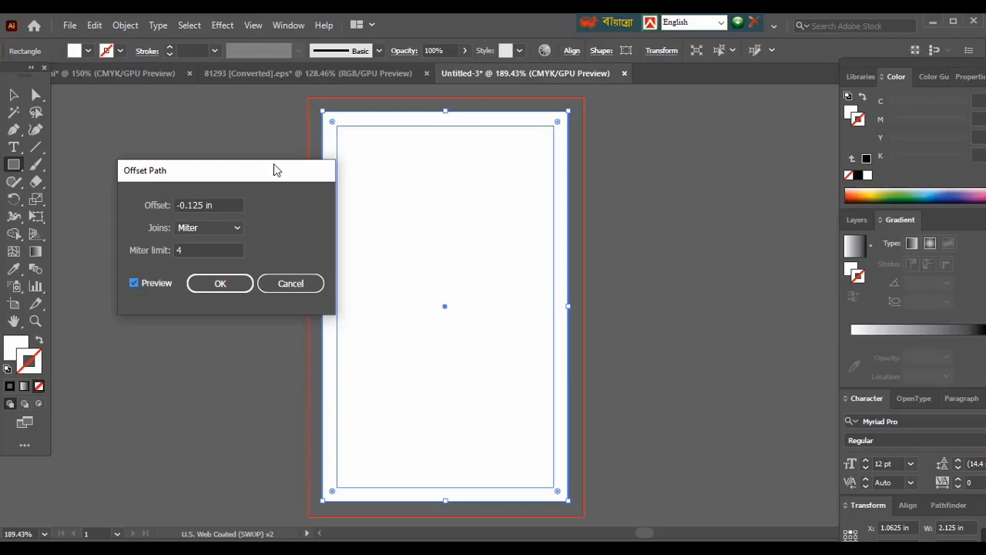
{"action": "left_click", "coordinate": [217, 282]}
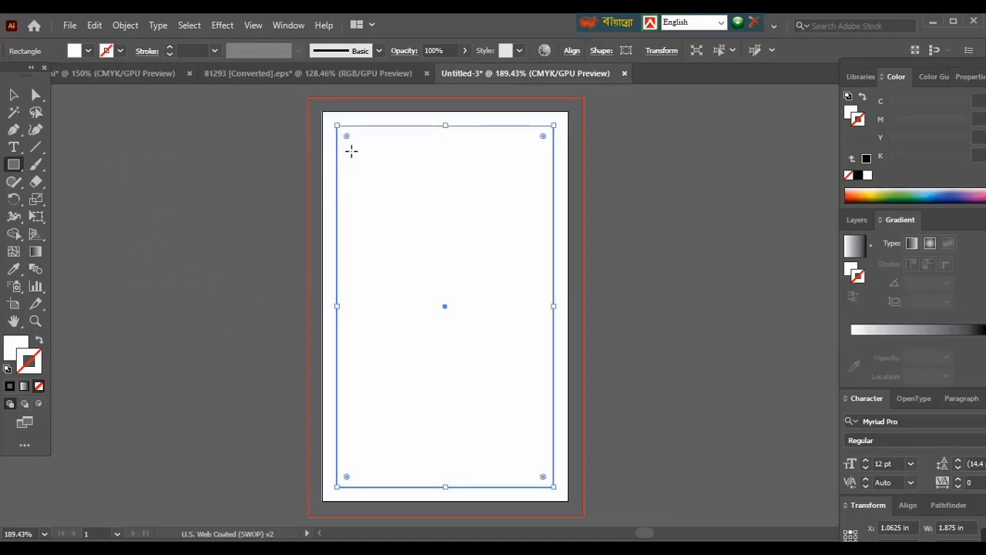
- Convert the inset rectangle into a guide marking the card's safe area, and deselect it
{"action": "right_click", "coordinate": [368, 128]}
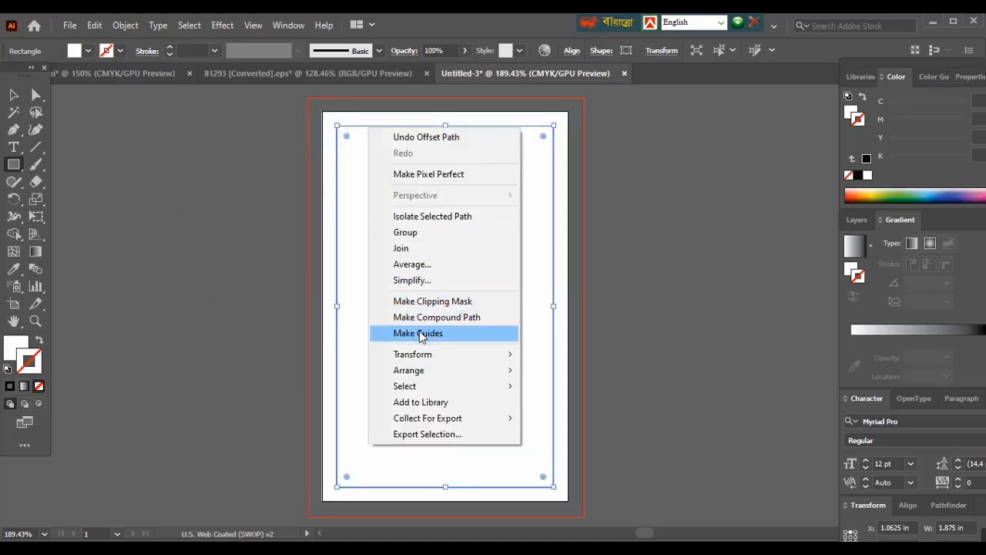
{"action": "left_click", "coordinate": [418, 333]}
{"action": "left_click", "coordinate": [13, 94]}
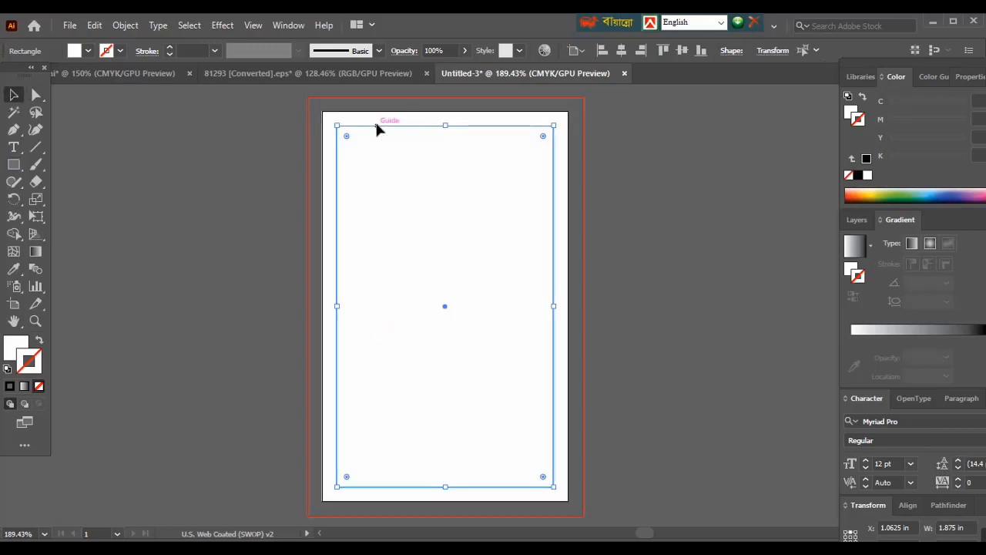
{"action": "key", "text": "ctrl+shift+a"}
- Draw a rectangle about 2.48 in wide across the upper part of the card and fill it with dark blue
{"action": "left_click_drag", "start_coordinate": [451, 262], "coordinate": [456, 255]}
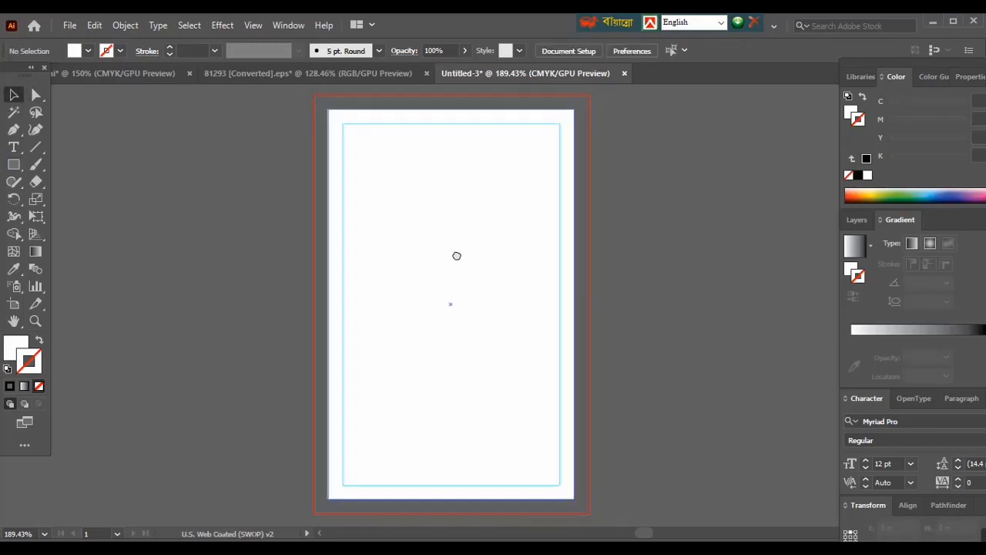
{"action": "left_click", "coordinate": [13, 164]}
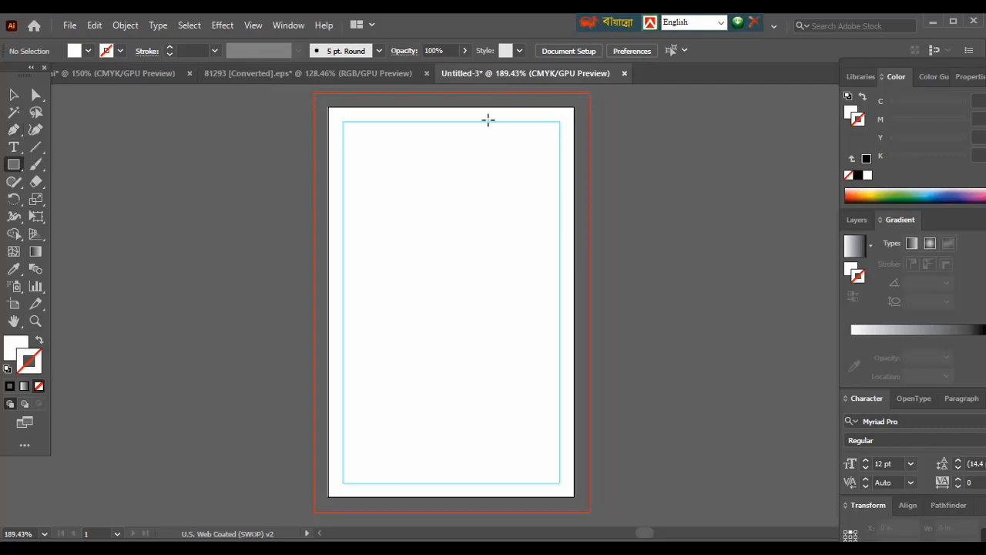
{"action": "mouse_move", "coordinate": [615, 132]}
{"action": "left_mouse_down"}
{"action": "mouse_move", "coordinate": [347, 253]}
{"action": "mouse_move", "coordinate": [331, 236]}
{"action": "mouse_move", "coordinate": [328, 249]}
{"action": "left_mouse_up"}
{"action": "double_click", "coordinate": [16, 347]}
{"action": "left_click_drag", "start_coordinate": [729, 358], "coordinate": [744, 392]}
{"action": "left_click", "coordinate": [912, 325]}
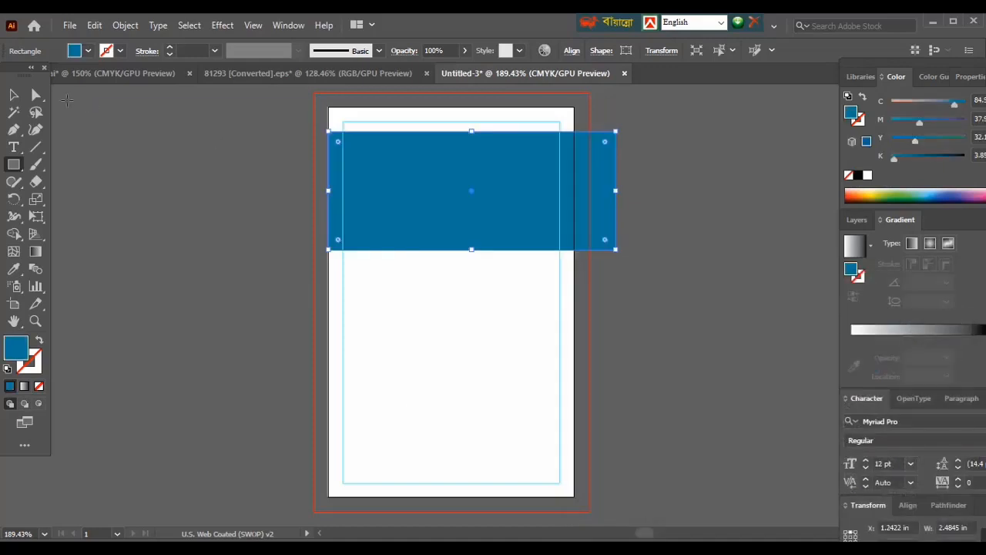
- Rotate the blue rectangle into a diagonal band rising to the right, and stretch it past both card sides and slightly deeper
{"action": "left_click", "coordinate": [13, 94]}
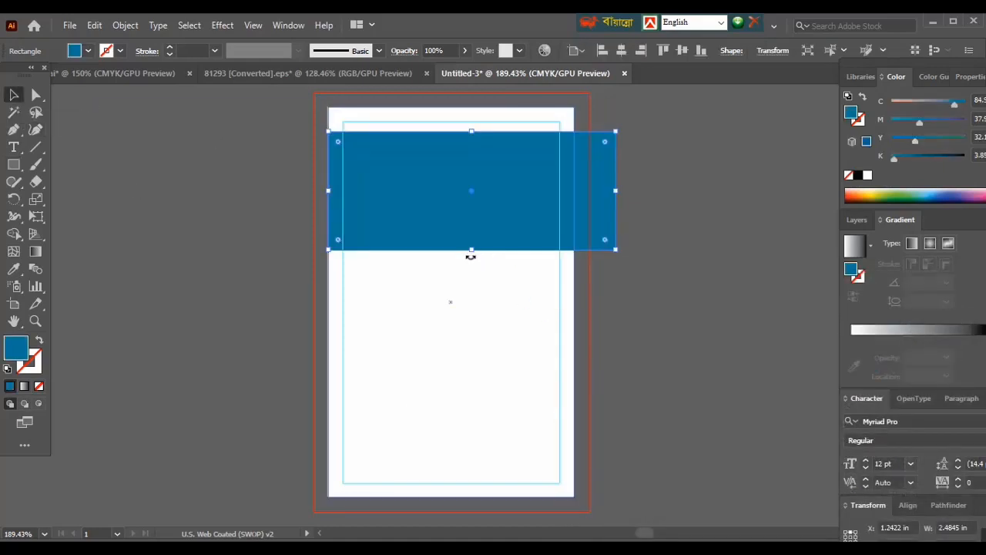
{"action": "left_click_drag", "start_coordinate": [471, 257], "coordinate": [227, 276]}
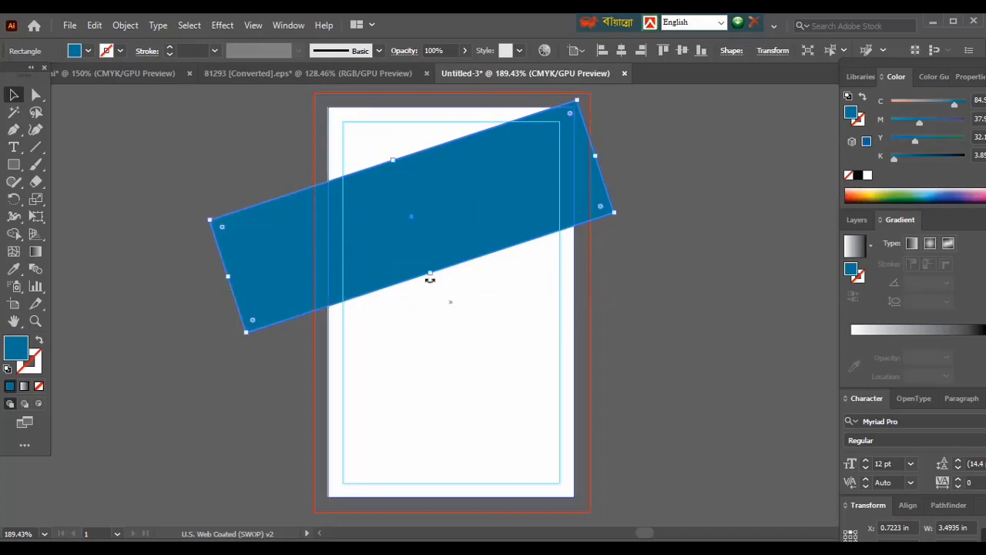
{"action": "left_click_drag", "start_coordinate": [429, 279], "coordinate": [506, 251]}
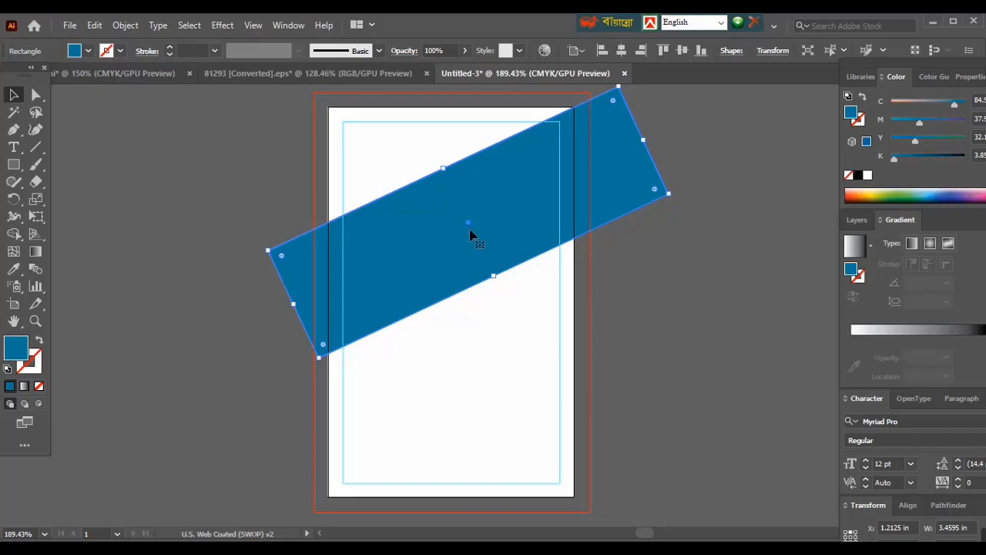
{"action": "left_click_drag", "start_coordinate": [494, 276], "coordinate": [500, 289]}
- Trim the parts of the diagonal blue band that extend beyond the left and right card edges using the Shape Builder
{"action": "left_click_drag", "start_coordinate": [209, 151], "coordinate": [612, 324]}
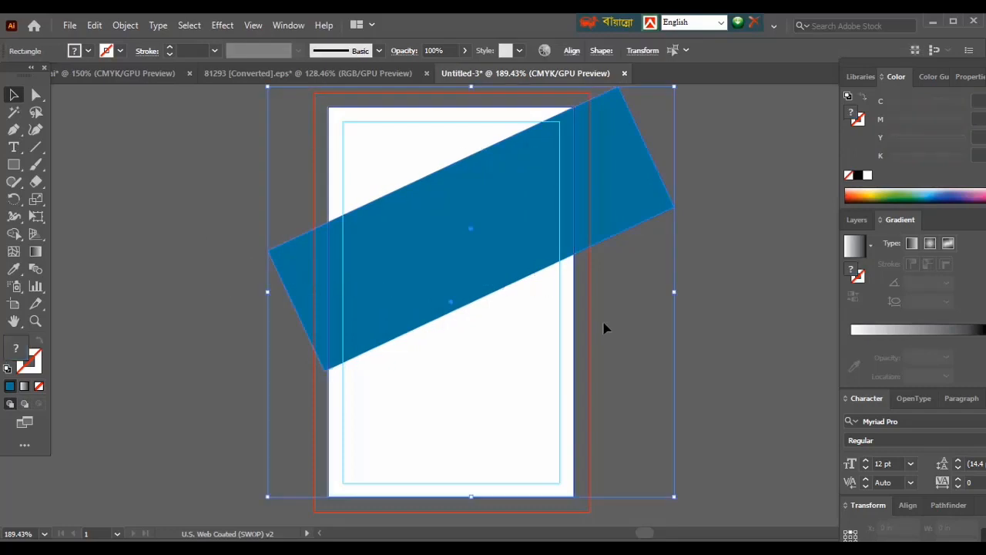
{"action": "left_click", "coordinate": [14, 234]}
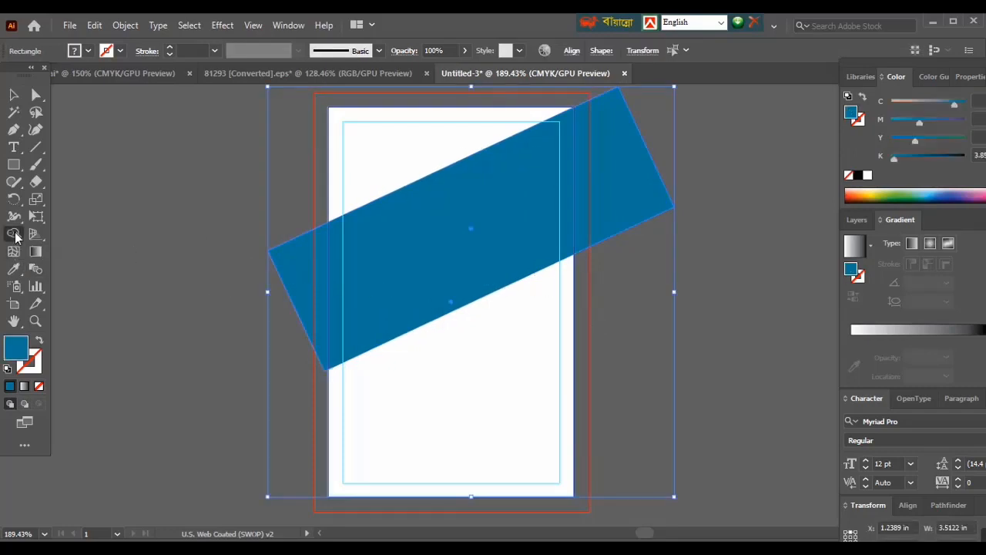
{"action": "left_click", "coordinate": [291, 281], "text": "alt"}
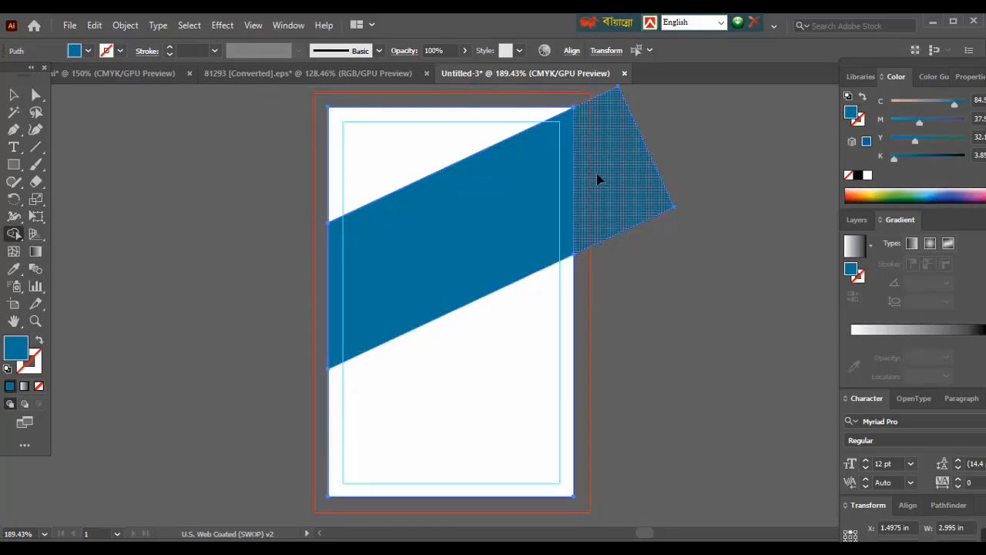
{"action": "left_click", "coordinate": [599, 178], "text": "alt"}
{"action": "left_click", "coordinate": [14, 95]}
{"action": "left_click", "coordinate": [169, 202]}
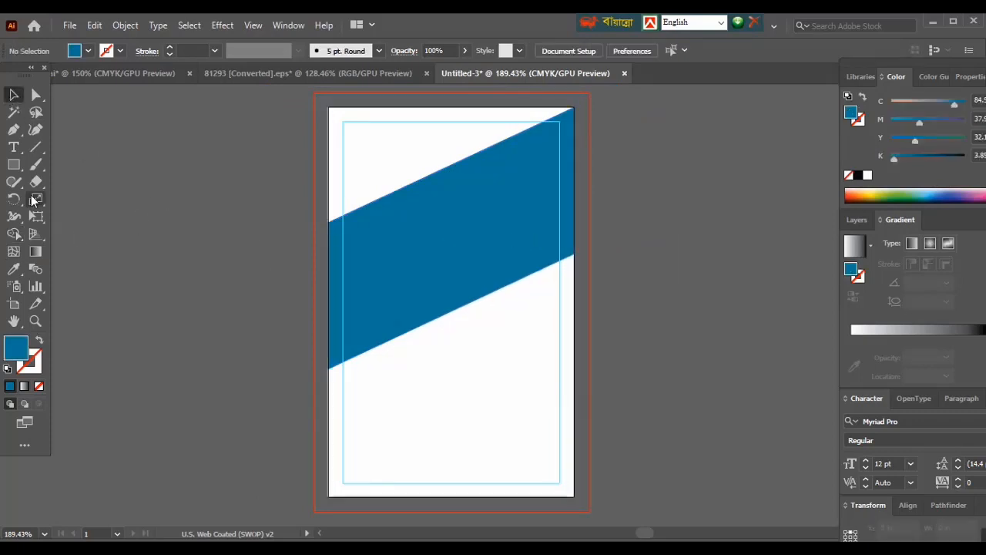
- Outline a narrow diagonal strip along the blue band's upper edge with the Pen tool, spanning the card's full width
{"action": "key", "text": "ctrl+="}
{"action": "left_click_drag", "start_coordinate": [378, 257], "coordinate": [365, 337]}
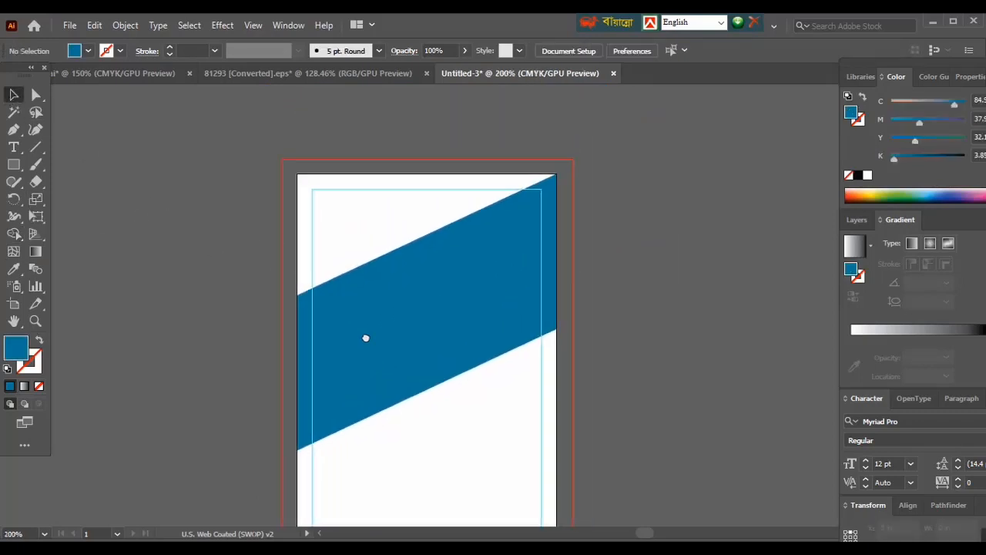
{"action": "left_click", "coordinate": [14, 130]}
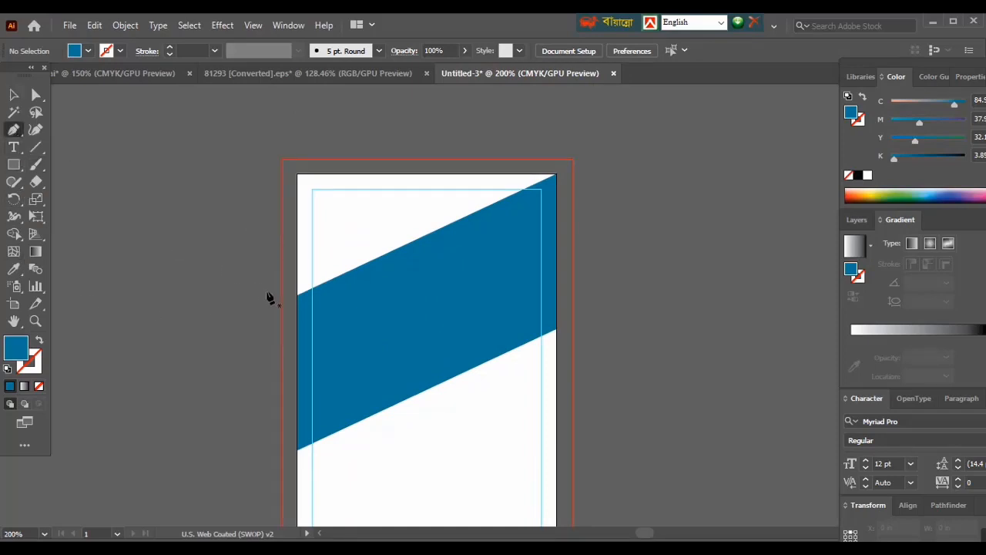
{"action": "left_click", "coordinate": [296, 294]}
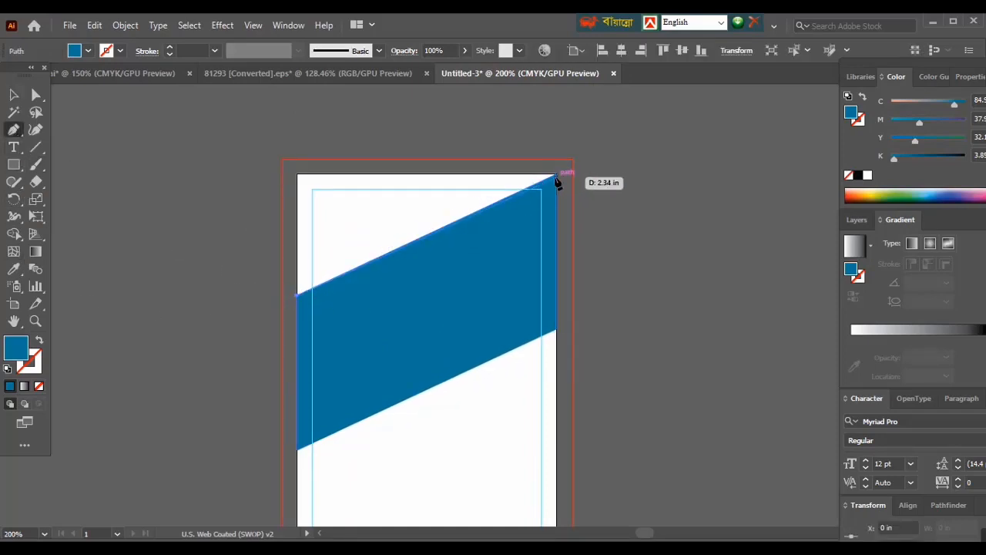
{"action": "left_click", "coordinate": [555, 177]}
{"action": "left_click", "coordinate": [556, 196]}
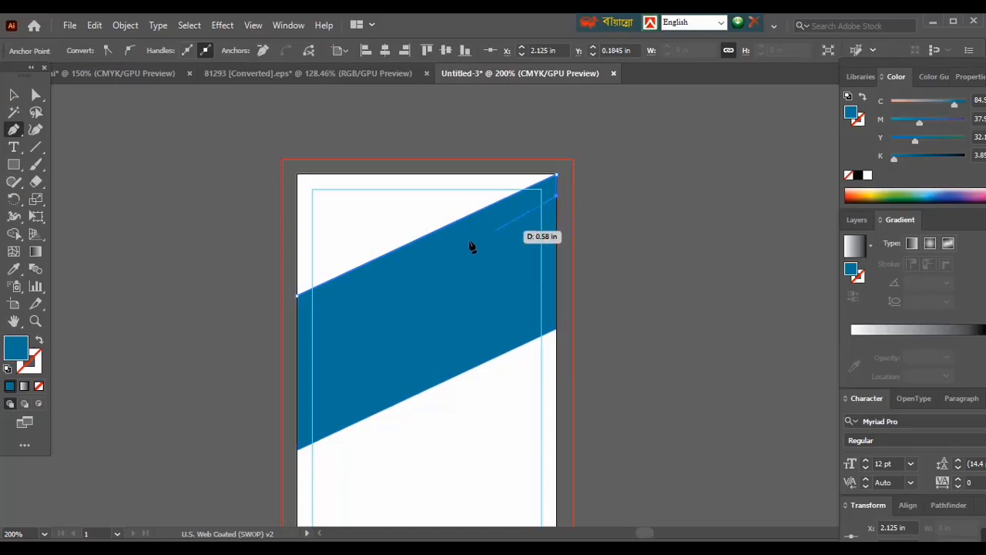
{"action": "left_click", "coordinate": [297, 312]}
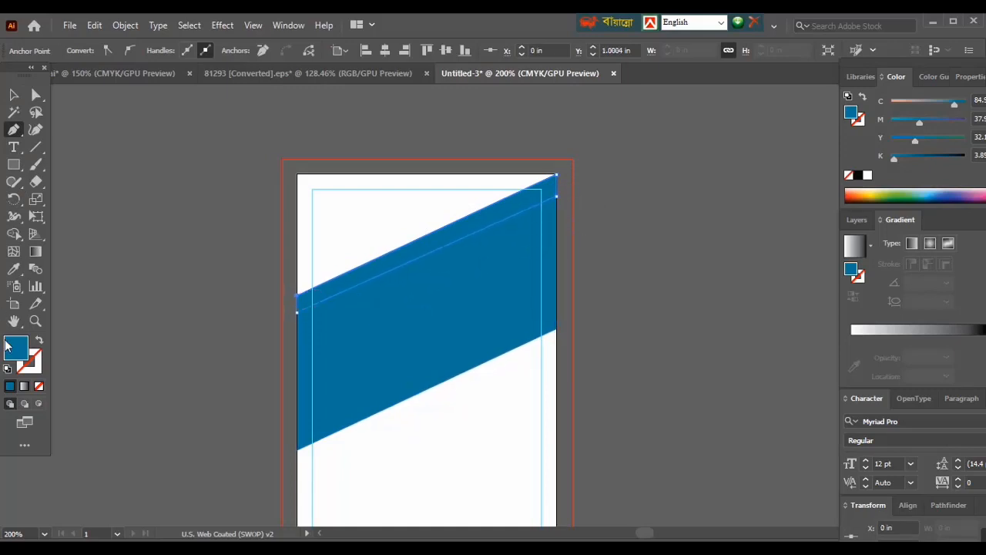
- Fill the narrow diagonal strip with the lighter blue #1b9db2
{"action": "double_click", "coordinate": [16, 347]}
{"action": "left_click", "coordinate": [742, 371]}
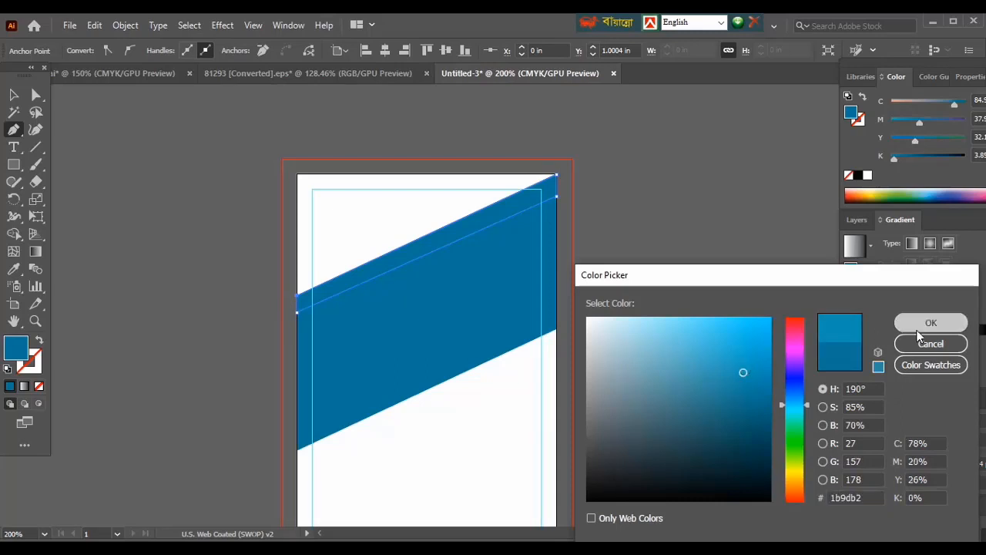
{"action": "left_click", "coordinate": [928, 323]}
{"action": "left_click", "coordinate": [13, 94]}
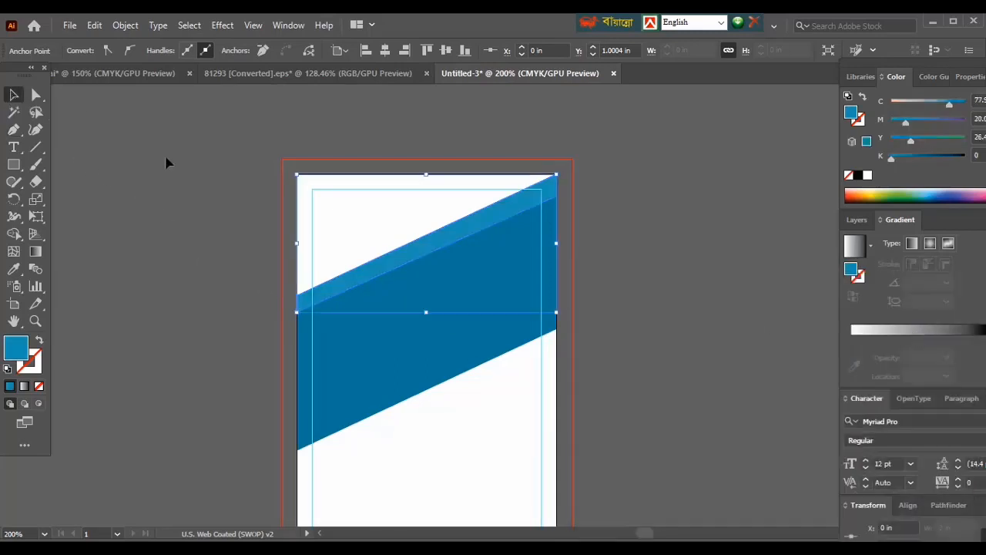
- Move the light blue strip's lower anchor point at the card's right edge slightly upward to even out the strip's width
{"action": "key", "text": "ctrl+plus"}
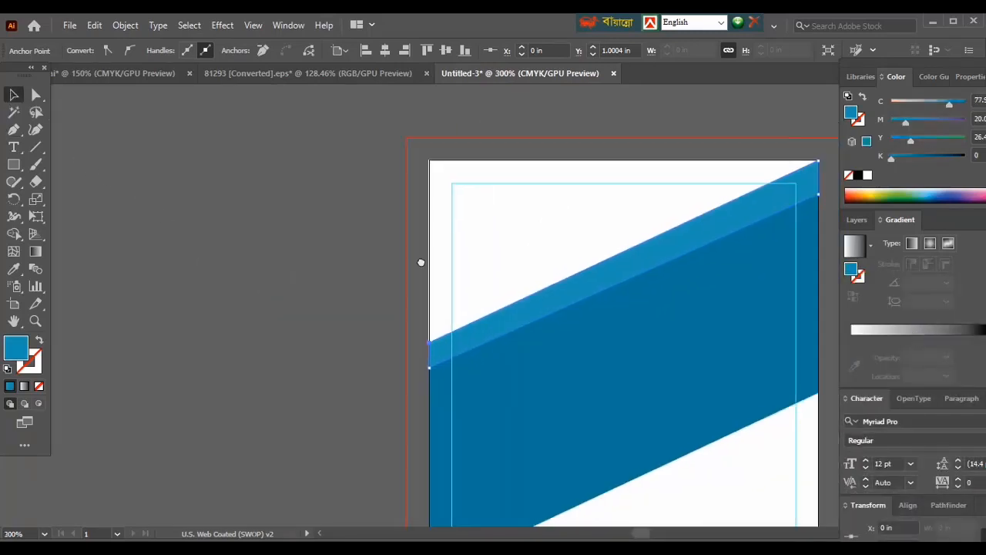
{"action": "left_click", "coordinate": [403, 301]}
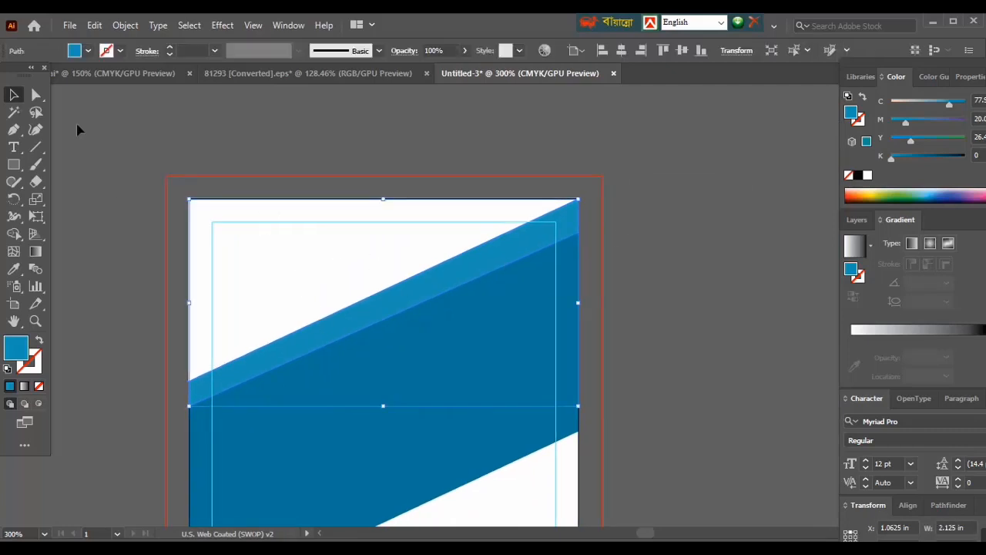
{"action": "left_click", "coordinate": [36, 94]}
{"action": "left_click_drag", "start_coordinate": [575, 235], "coordinate": [583, 228]}
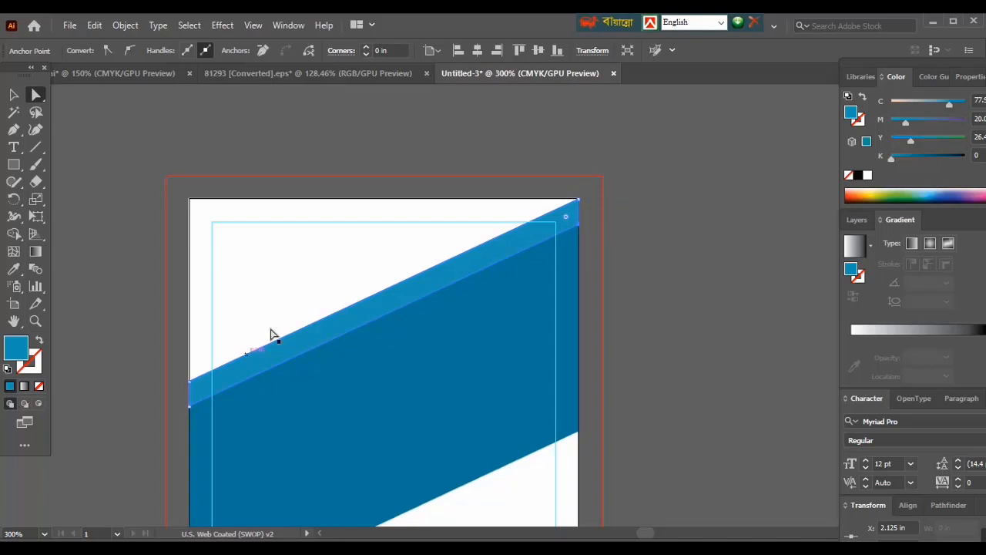
- Duplicate the light blue diagonal strip and align the copy along the lower edge of the blue band
{"action": "left_click", "coordinate": [13, 94]}
{"action": "left_click", "coordinate": [85, 219]}
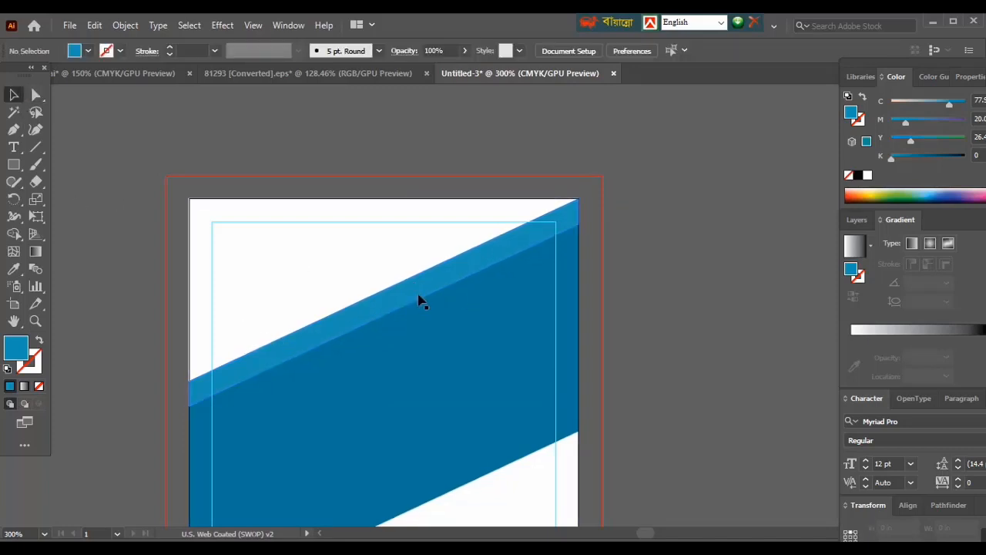
{"action": "scroll", "coordinate": [418, 298], "scroll_direction": "down", "scroll_amount": 3}
{"action": "left_click", "coordinate": [390, 255]}
{"action": "left_click_drag", "start_coordinate": [391, 255], "coordinate": [399, 409]}
{"action": "scroll", "coordinate": [398, 355], "scroll_direction": "down", "scroll_amount": 5}
{"action": "left_click_drag", "start_coordinate": [381, 332], "coordinate": [378, 383]}
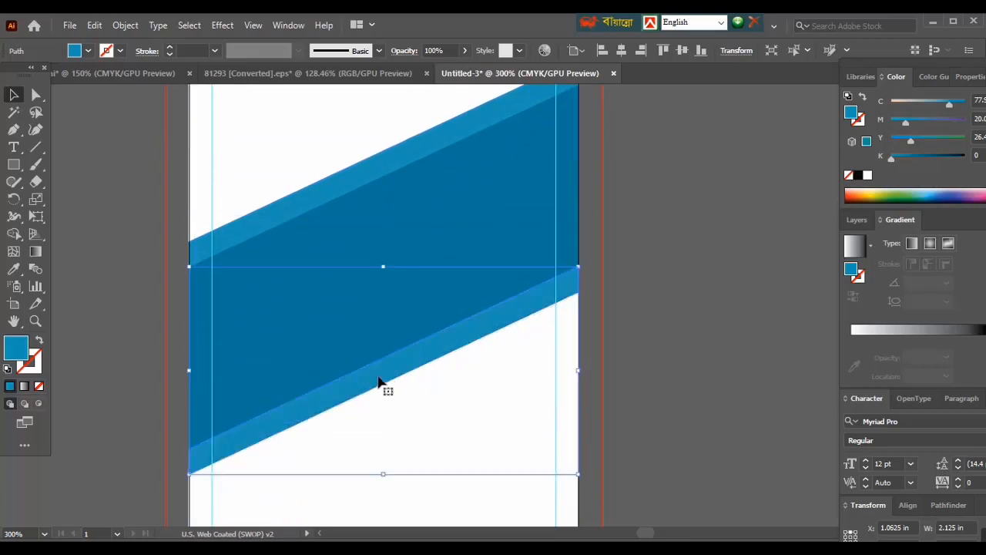
{"action": "left_click", "coordinate": [599, 363]}
{"action": "scroll", "coordinate": [684, 339], "scroll_direction": "down", "scroll_amount": 2}
{"action": "left_click_drag", "start_coordinate": [456, 234], "coordinate": [537, 339]}
{"action": "scroll", "coordinate": [365, 314], "scroll_direction": "down", "scroll_amount": 2}
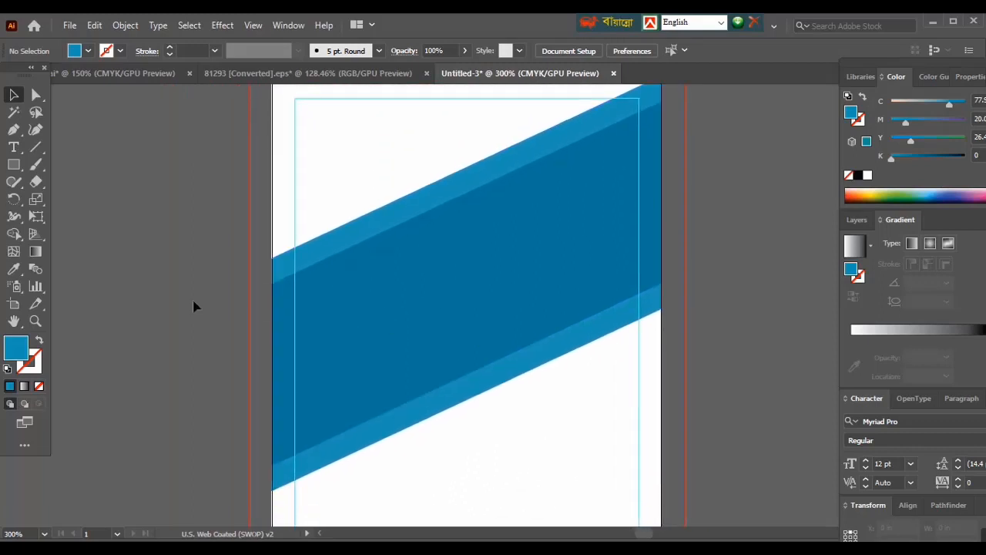
- Apply a Multiply drop shadow to the upper strip with 88% opacity, X offset -0.125 in, Y offset 0.125 in and blur 0.125 in
{"action": "left_click", "coordinate": [356, 235]}
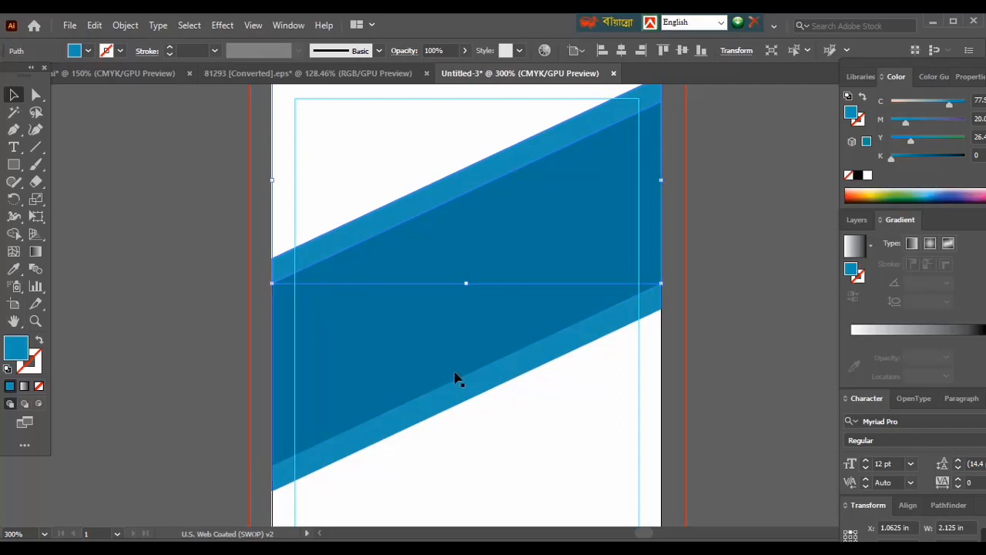
{"action": "left_click", "coordinate": [215, 25]}
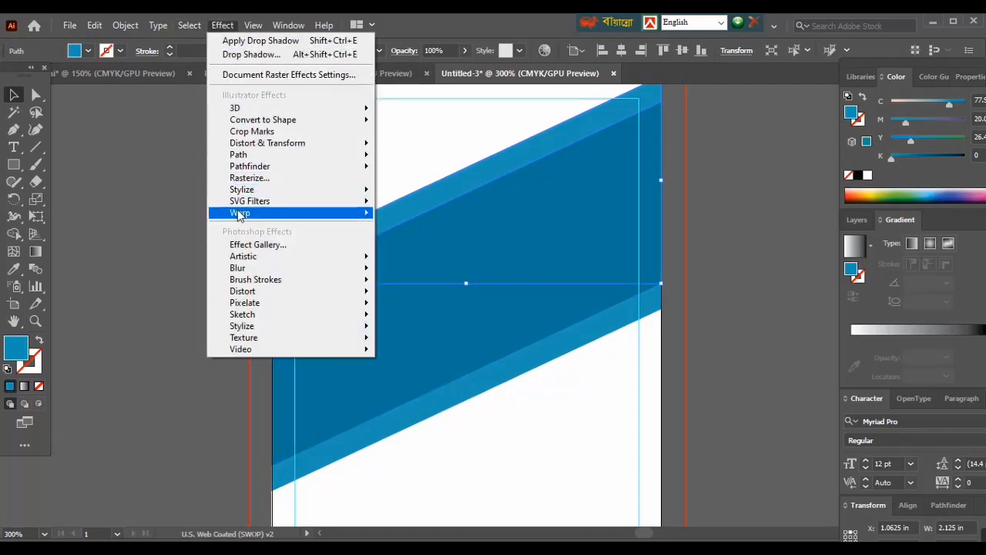
{"action": "mouse_move", "coordinate": [330, 189]}
{"action": "left_click", "coordinate": [422, 191]}
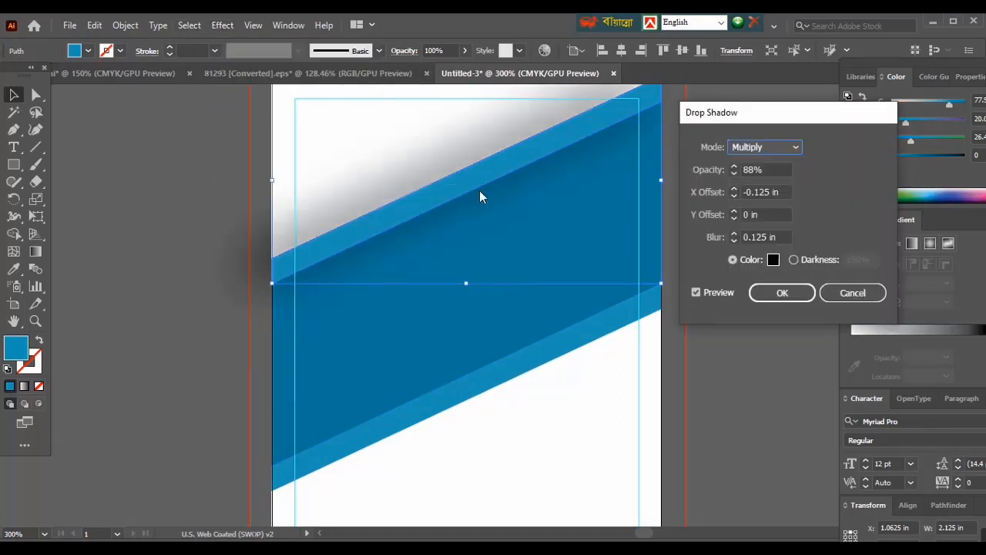
{"action": "left_click", "coordinate": [735, 217]}
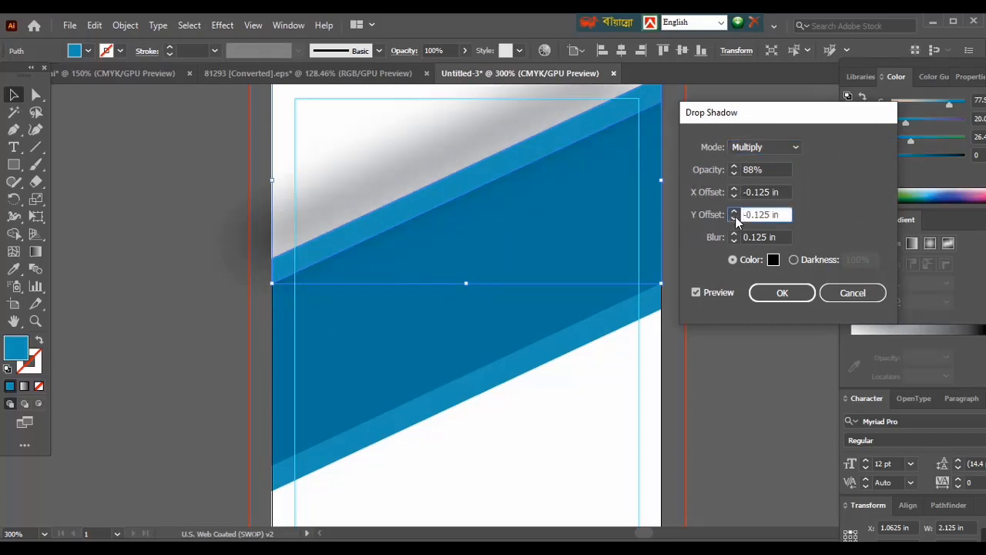
{"action": "left_click", "coordinate": [733, 209]}
{"action": "left_click", "coordinate": [734, 210]}
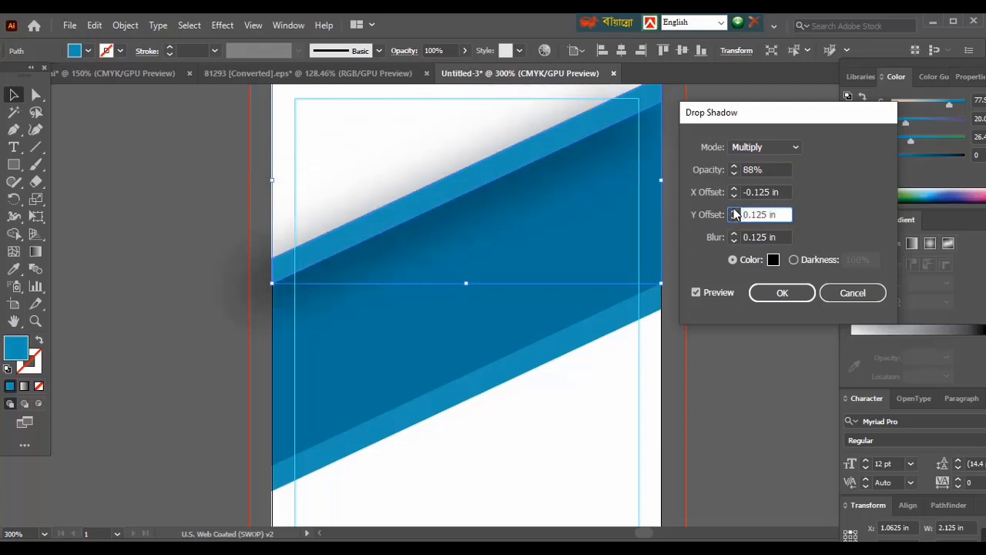
{"action": "left_click", "coordinate": [779, 293]}
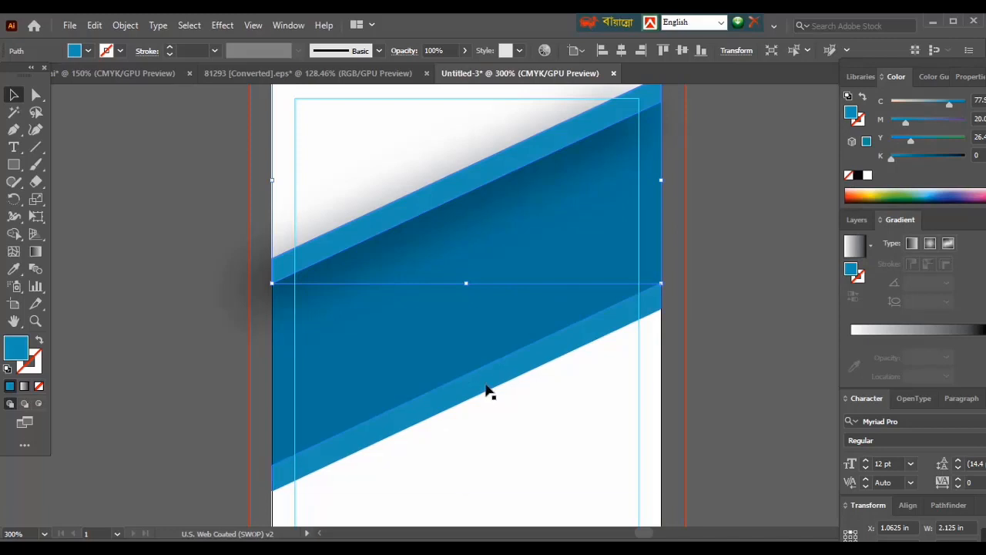
- Give the lower strip a Multiply drop shadow with 88% opacity, X offset -0.125 in, Y offset 0.125 in and blur 0.125 in
{"action": "left_click", "coordinate": [489, 391]}
{"action": "left_click", "coordinate": [222, 24]}
{"action": "mouse_move", "coordinate": [331, 190]}
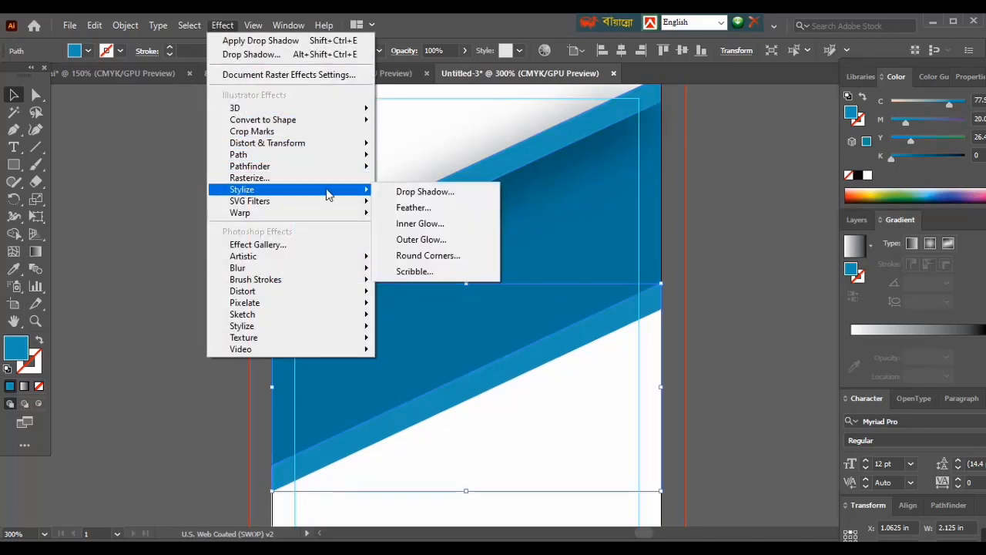
{"action": "left_click", "coordinate": [404, 191]}
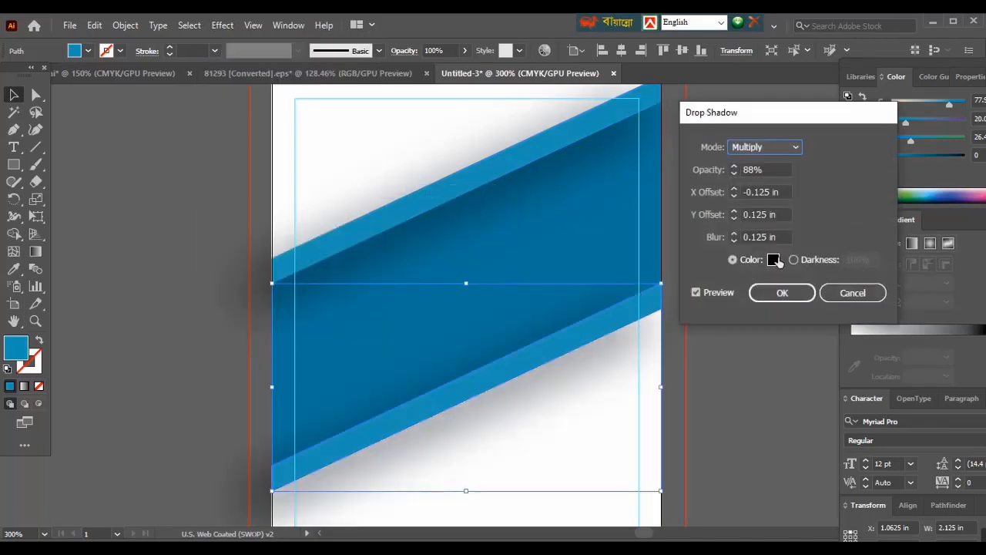
{"action": "left_click_drag", "start_coordinate": [777, 117], "coordinate": [816, 122]}
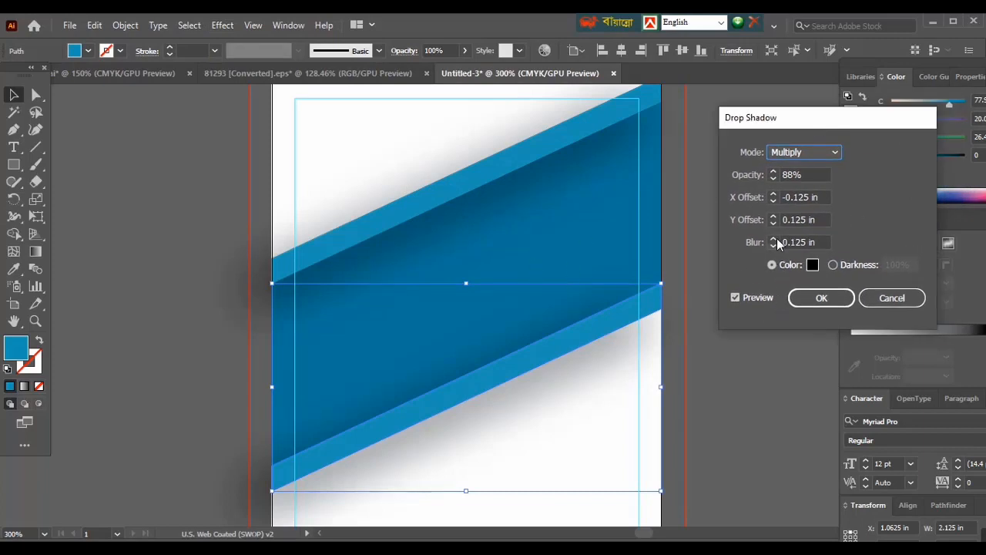
{"action": "left_click", "coordinate": [774, 194]}
{"action": "left_click", "coordinate": [773, 201]}
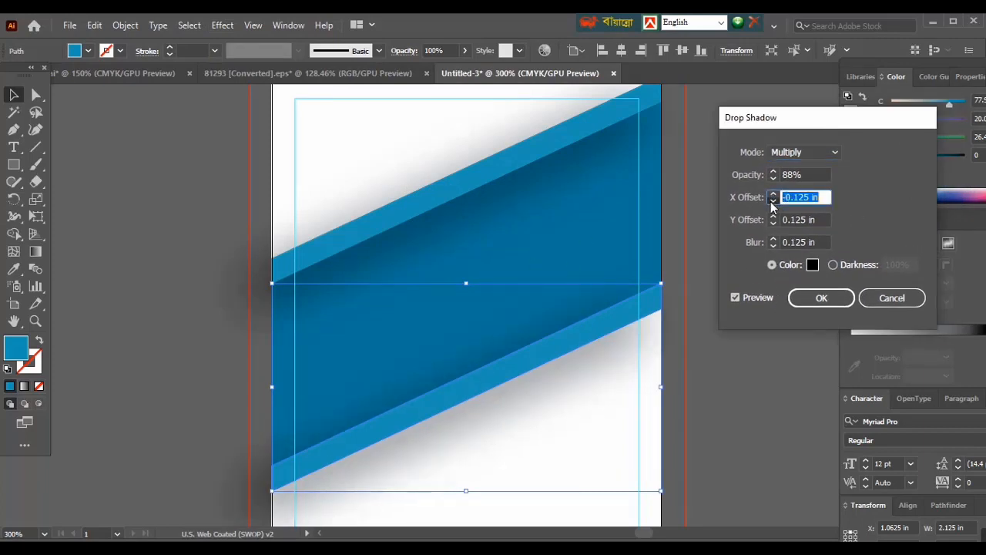
{"action": "left_click", "coordinate": [773, 202]}
{"action": "left_click", "coordinate": [774, 194]}
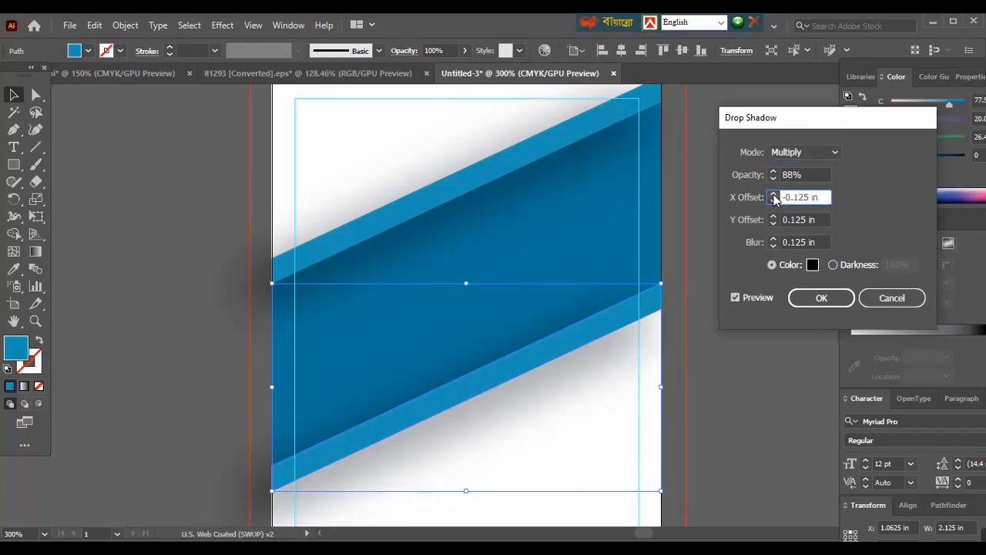
{"action": "left_click", "coordinate": [773, 240]}
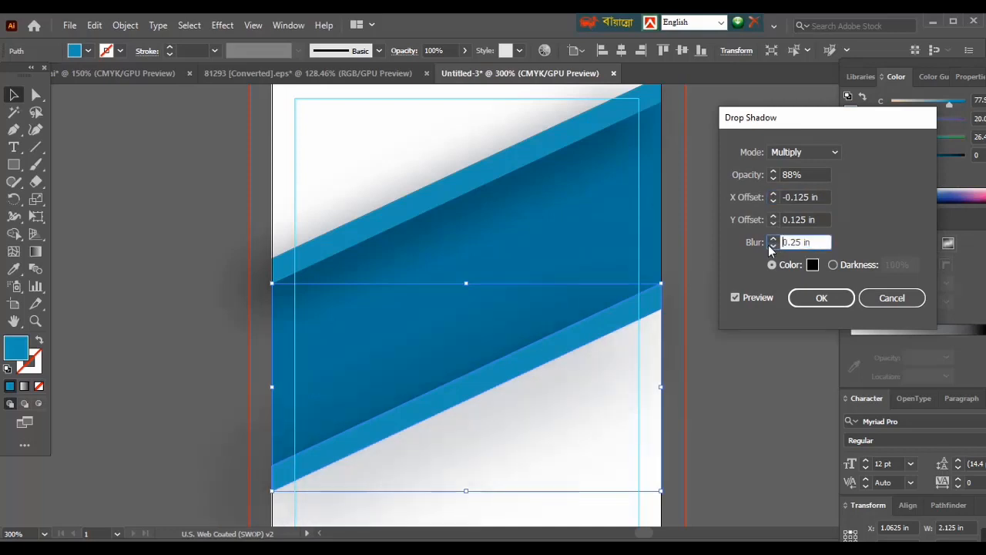
{"action": "left_click", "coordinate": [773, 244]}
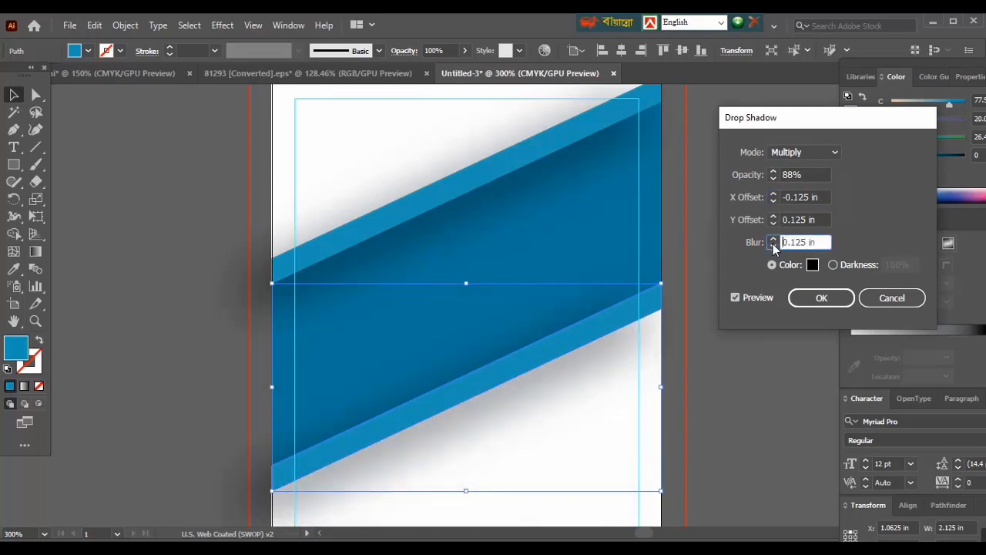
{"action": "left_click", "coordinate": [797, 297]}
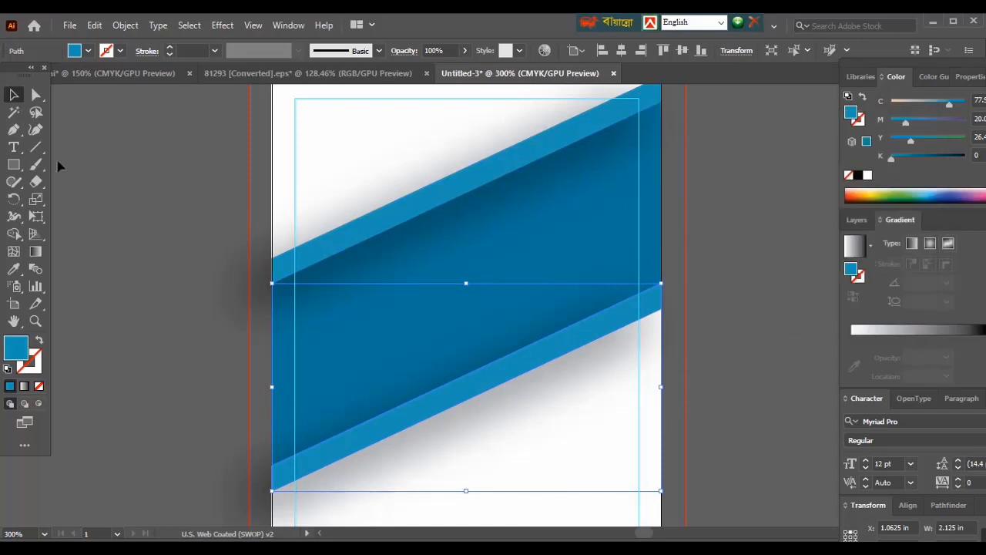
{"action": "left_click", "coordinate": [99, 178]}
- Draw a circle about 0.6 in wide beside the card, with a light blue outline and no fill
{"action": "scroll", "coordinate": [472, 275], "scroll_direction": "down", "scroll_amount": 1}
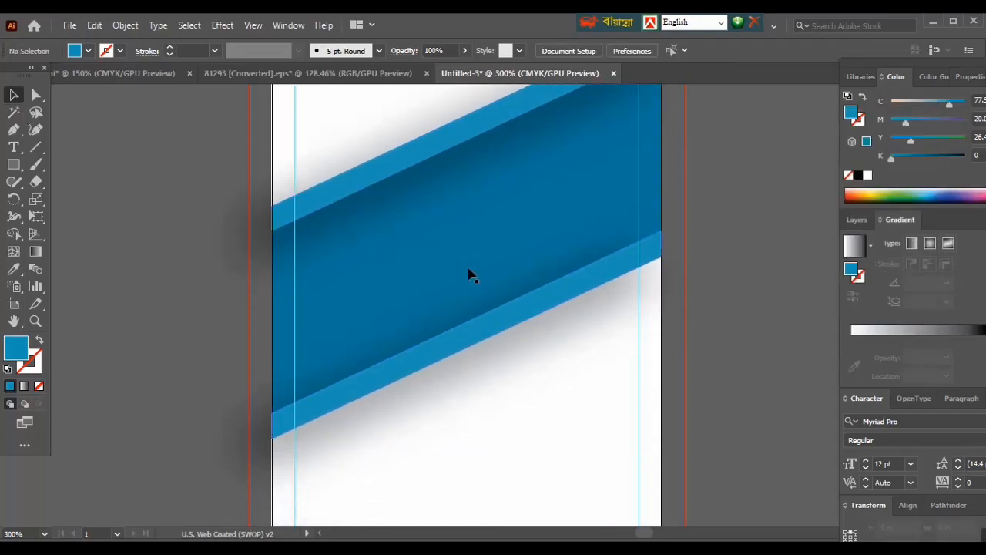
{"action": "scroll", "coordinate": [471, 275], "scroll_direction": "down", "scroll_amount": 1}
{"action": "scroll", "coordinate": [473, 275], "scroll_direction": "up", "scroll_amount": 1}
{"action": "right_click", "coordinate": [14, 164]}
{"action": "left_click", "coordinate": [50, 202]}
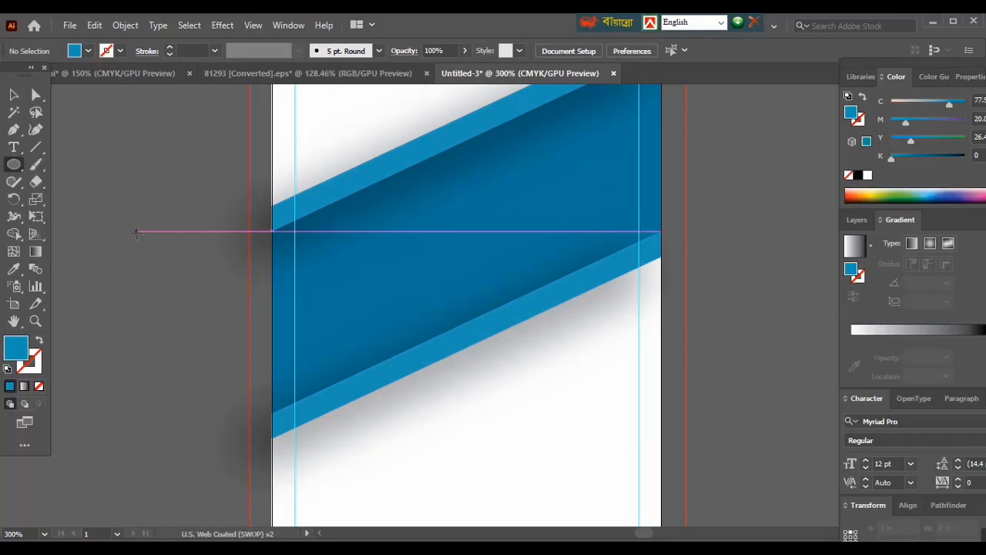
{"action": "left_click_drag", "start_coordinate": [137, 234], "coordinate": [218, 345]}
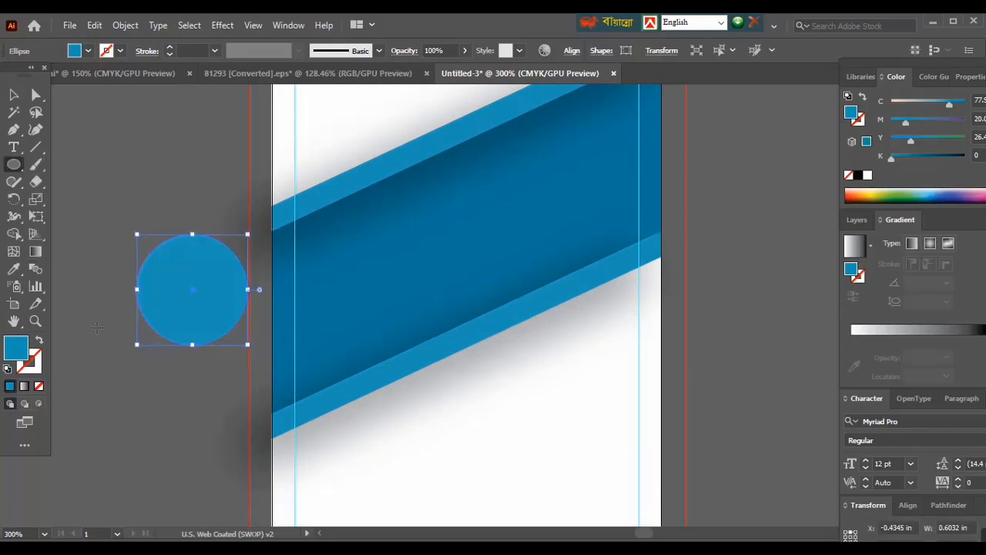
{"action": "left_click", "coordinate": [38, 340]}
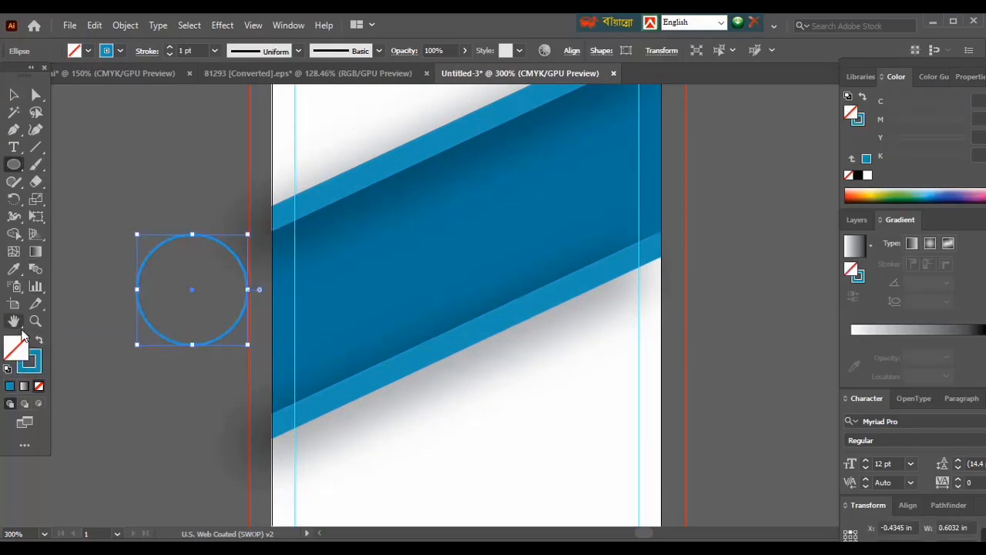
- Move the circle onto the upper part of the blue band and shrink it to about 0.52 in wide
{"action": "left_click", "coordinate": [14, 94]}
{"action": "left_click_drag", "start_coordinate": [152, 257], "coordinate": [467, 164]}
{"action": "left_click_drag", "start_coordinate": [507, 254], "coordinate": [500, 212]}
{"action": "key", "text": "ctrl+z"}
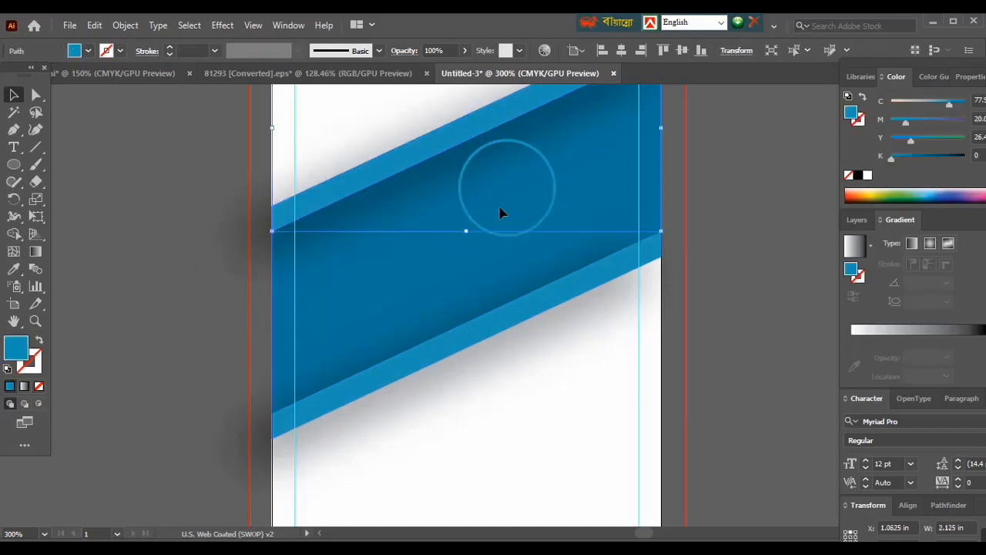
{"action": "scroll", "coordinate": [500, 213], "scroll_direction": "up", "scroll_amount": 2}
{"action": "left_click", "coordinate": [98, 163]}
{"action": "left_click", "coordinate": [473, 278]}
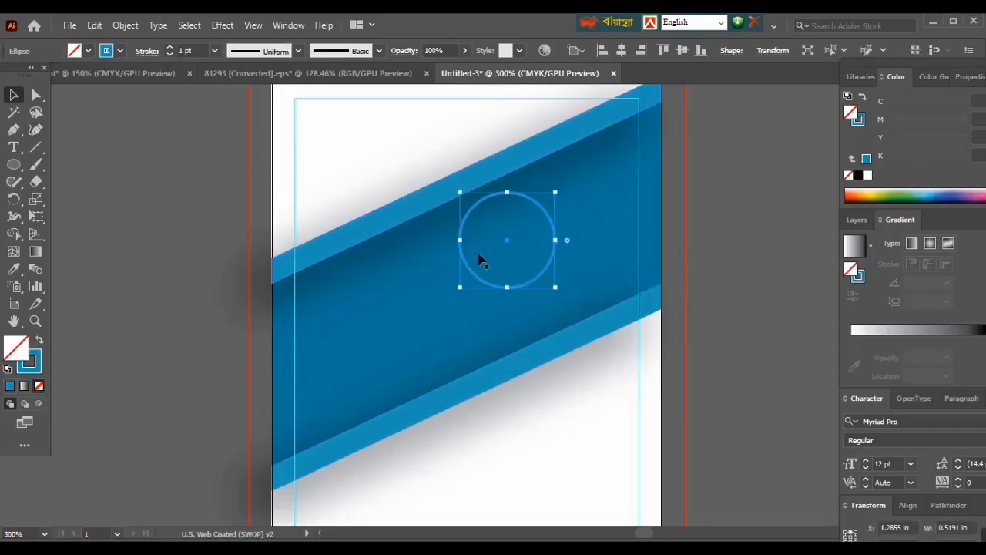
- Lock both light blue strips, the dark blue band and the white card background
{"action": "left_click", "coordinate": [373, 234]}
{"action": "key", "text": "ctrl+2"}
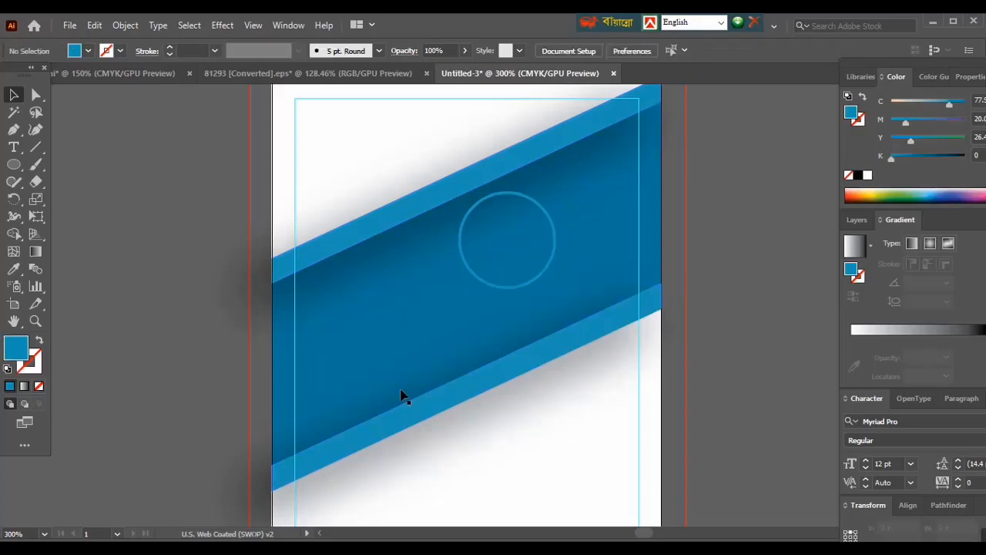
{"action": "left_click", "coordinate": [407, 413]}
{"action": "key", "text": "ctrl+2"}
{"action": "left_click", "coordinate": [408, 414]}
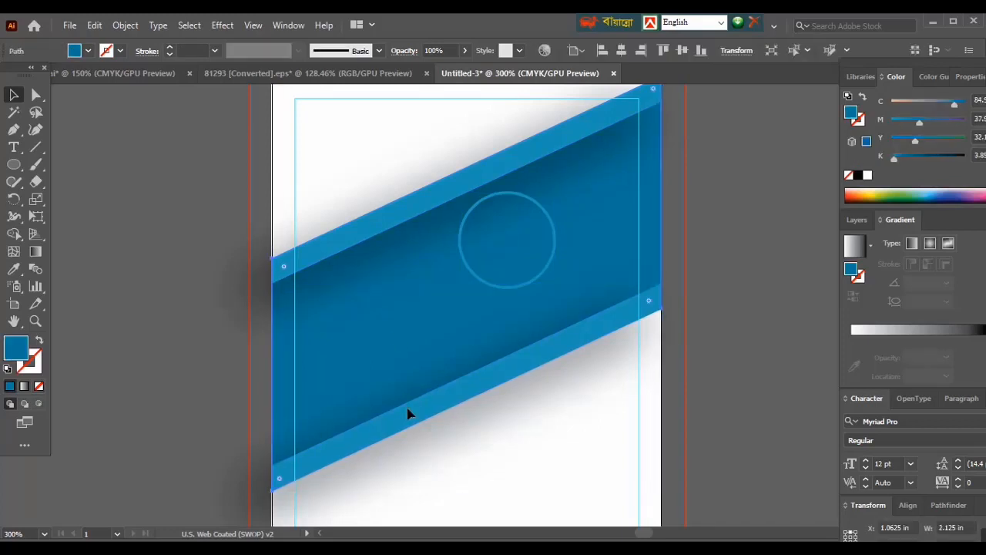
{"action": "key", "text": "ctrl+2"}
{"action": "left_click", "coordinate": [408, 413]}
{"action": "key", "text": "ctrl+2"}
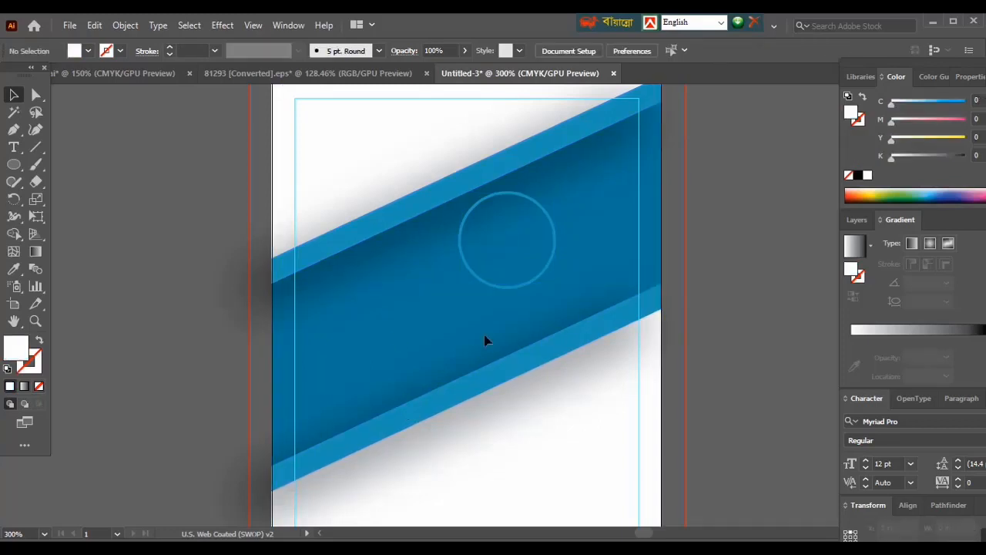
- Change the circle's outline color to white, sampled from the card background, leaving the circle without a fill
{"action": "left_click", "coordinate": [501, 287]}
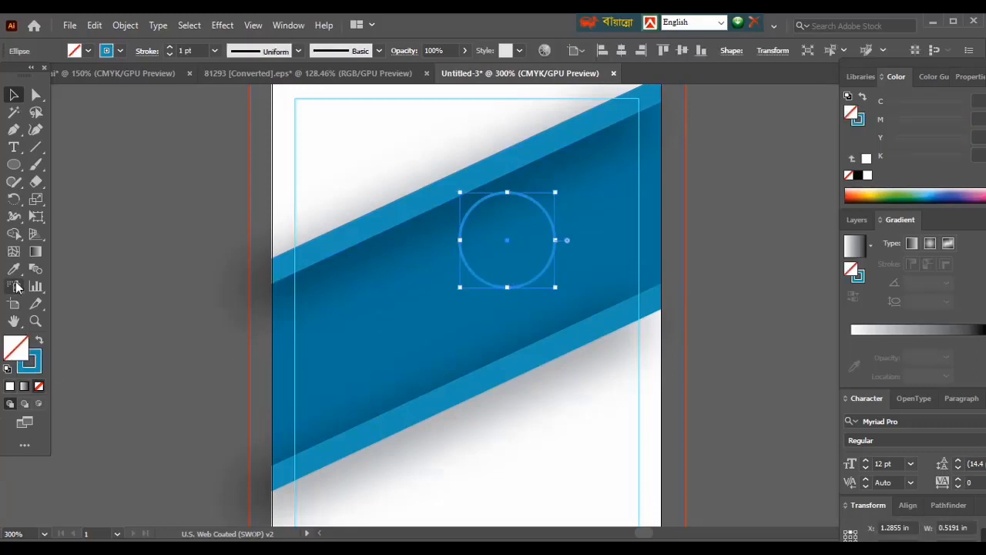
{"action": "key", "text": "i"}
{"action": "left_click", "coordinate": [424, 447]}
{"action": "left_click", "coordinate": [40, 340]}
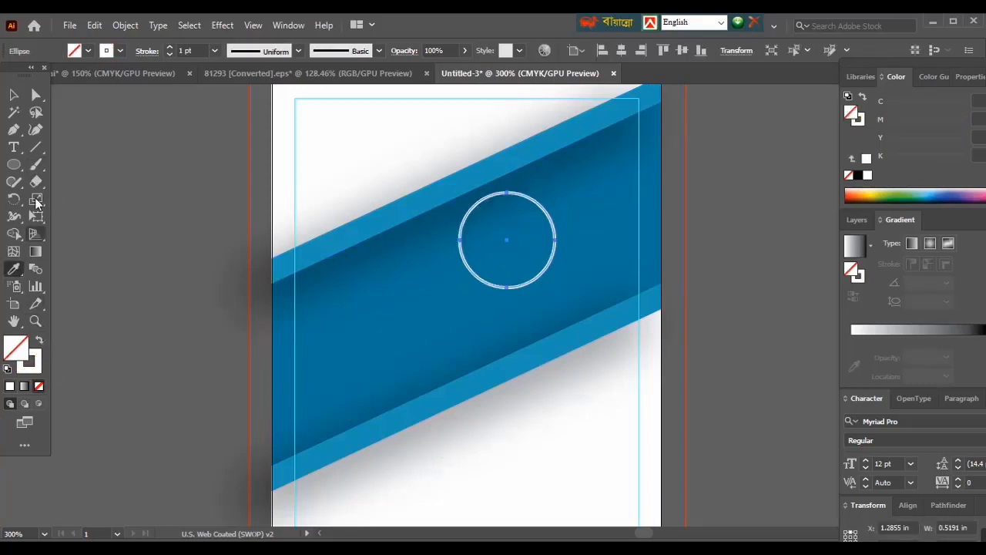
- Shrink the white circle to about 0.47 in wide and shift it slightly up within the blue band
{"action": "left_click", "coordinate": [14, 95]}
{"action": "left_click_drag", "start_coordinate": [466, 262], "coordinate": [468, 266]}
{"action": "left_click_drag", "start_coordinate": [510, 290], "coordinate": [509, 283]}
{"action": "left_click_drag", "start_coordinate": [555, 238], "coordinate": [547, 258]}
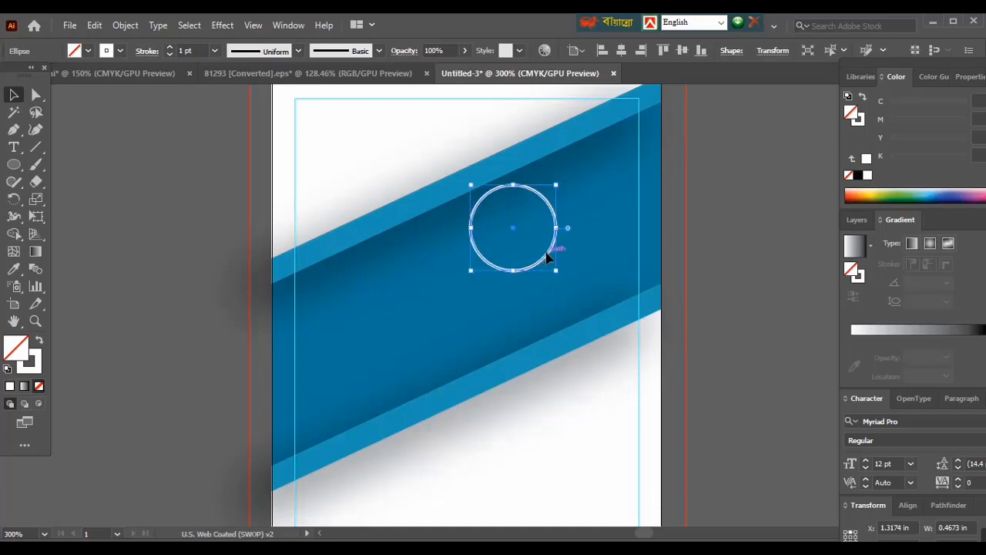
{"action": "left_click", "coordinate": [744, 372]}
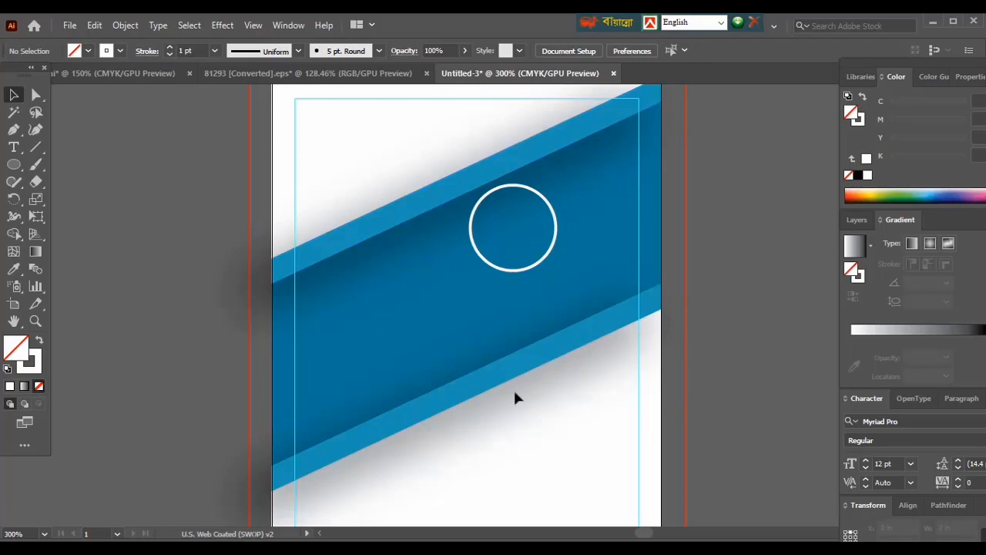
- Switch to File Explorer and open the folder "remove background photo" in "You Tube Channel Design File" on drive F:
{"action": "left_click", "coordinate": [935, 21]}
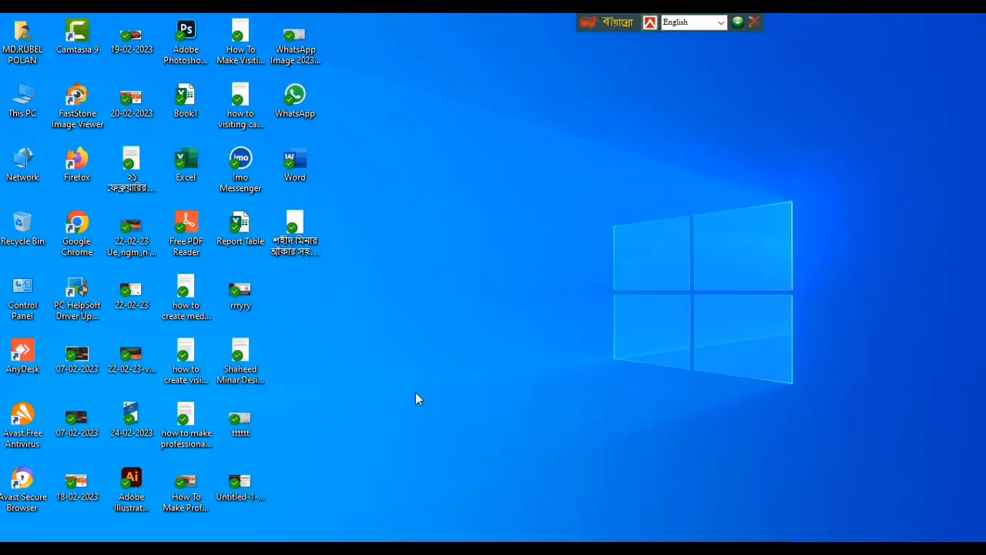
{"action": "double_click", "coordinate": [25, 117]}
{"action": "scroll", "coordinate": [436, 502], "scroll_direction": "down", "scroll_amount": 3}
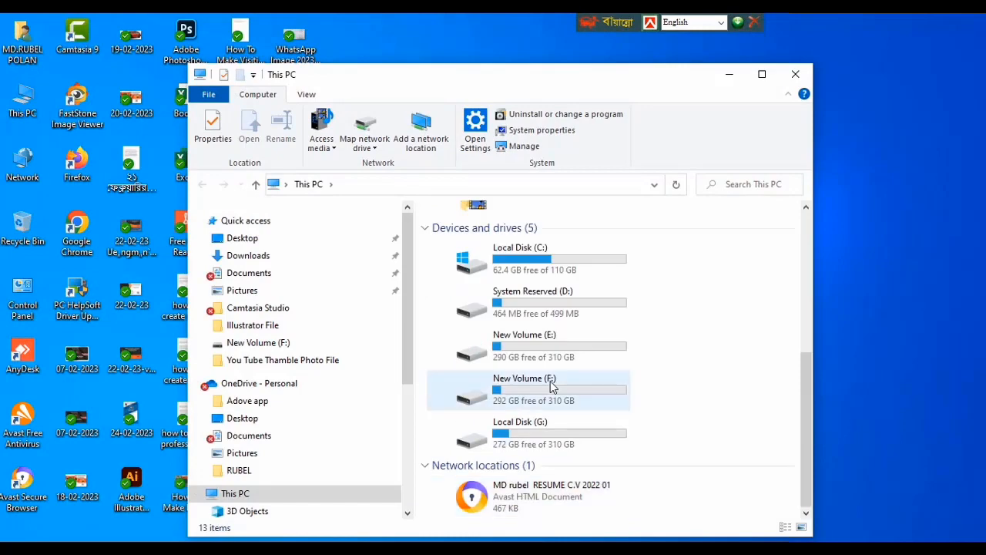
{"action": "double_click", "coordinate": [504, 381]}
{"action": "double_click", "coordinate": [508, 461]}
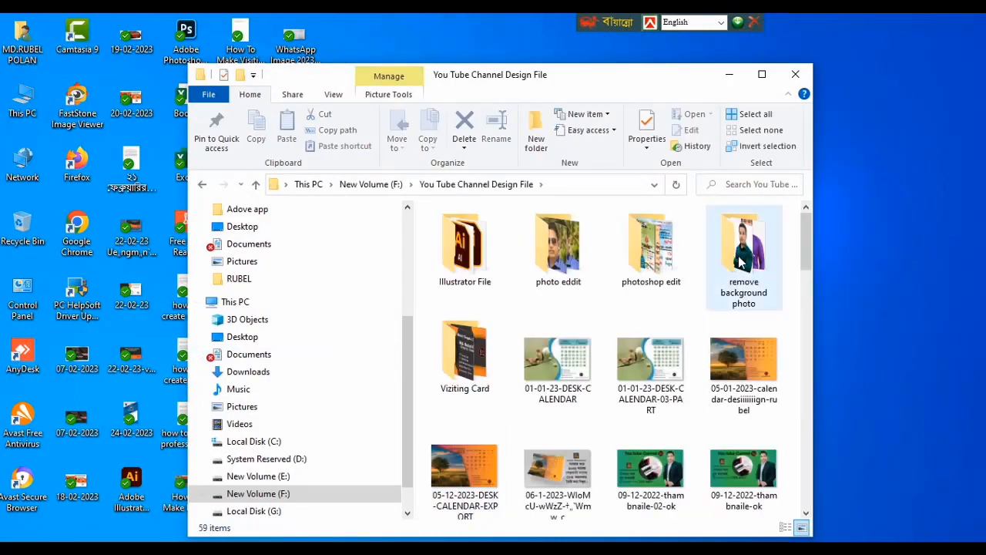
{"action": "double_click", "coordinate": [744, 246]}
{"action": "scroll", "coordinate": [650, 475], "scroll_direction": "down", "scroll_amount": 3}
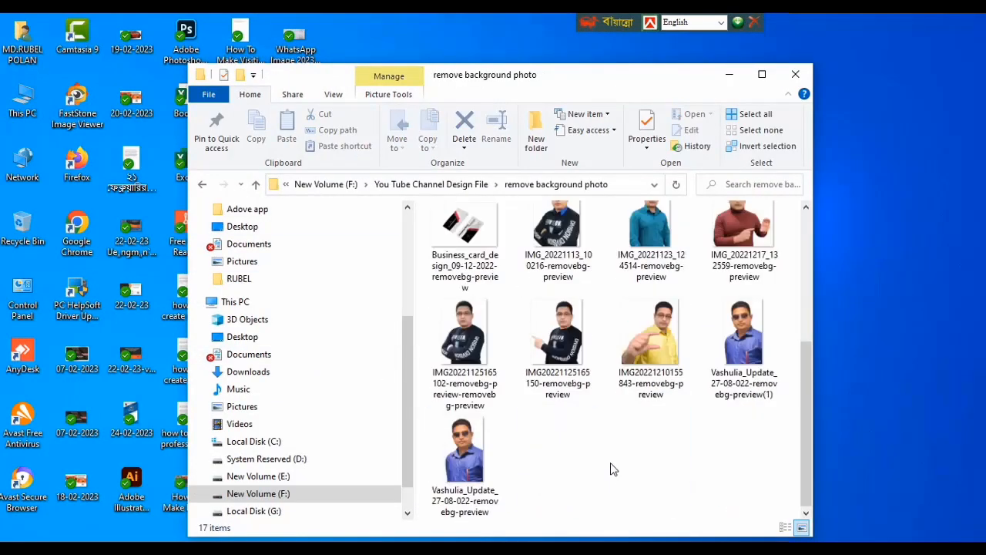
{"action": "left_click", "coordinate": [562, 325]}
{"action": "left_click_drag", "start_coordinate": [563, 325], "coordinate": [460, 392]}
{"action": "key", "text": "ctrl+minus"}
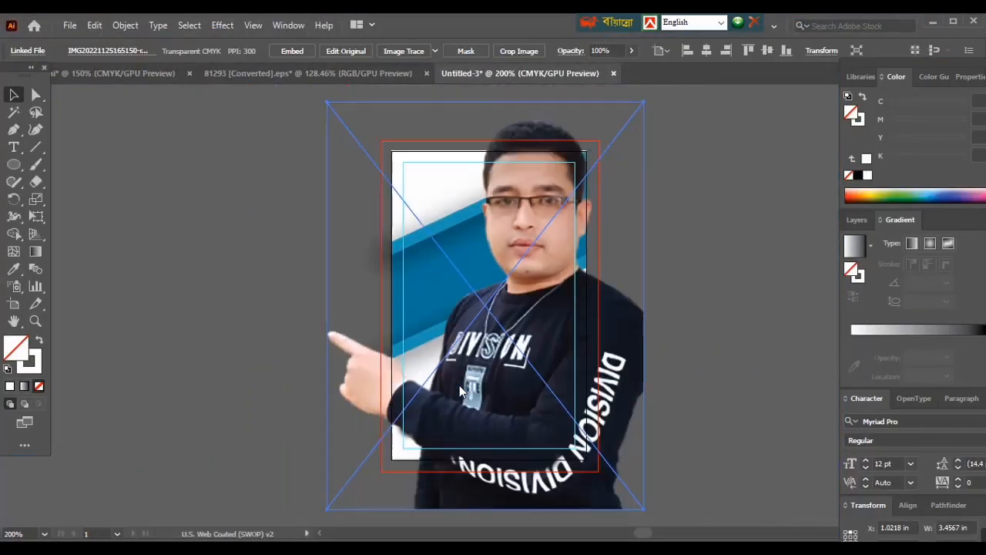
- Shrink the placed portrait to about 1.4 in wide and move it over the blue band so it overlaps the white circle
{"action": "left_click_drag", "start_coordinate": [488, 101], "coordinate": [486, 345]}
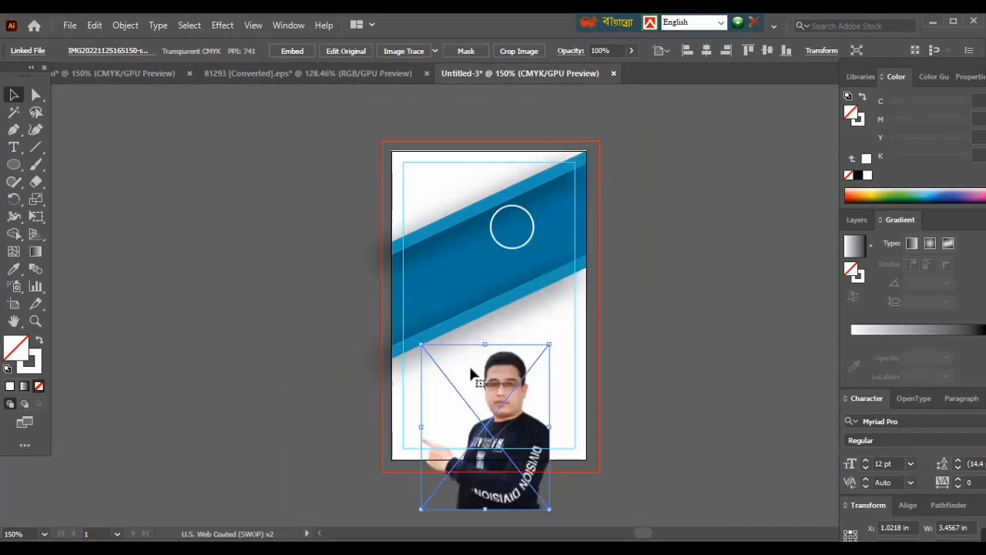
{"action": "left_click_drag", "start_coordinate": [485, 411], "coordinate": [431, 268]}
{"action": "key", "text": "ctrl+plus"}
{"action": "key", "text": "ctrl+plus"}
{"action": "key", "text": "ctrl+plus"}
{"action": "left_click", "coordinate": [613, 171]}
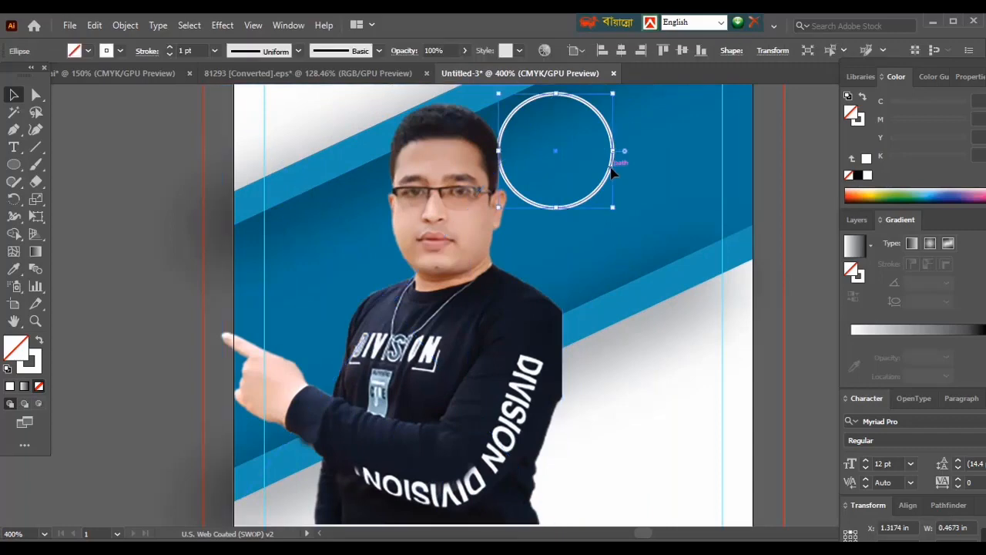
{"action": "left_click_drag", "start_coordinate": [497, 326], "coordinate": [527, 251]}
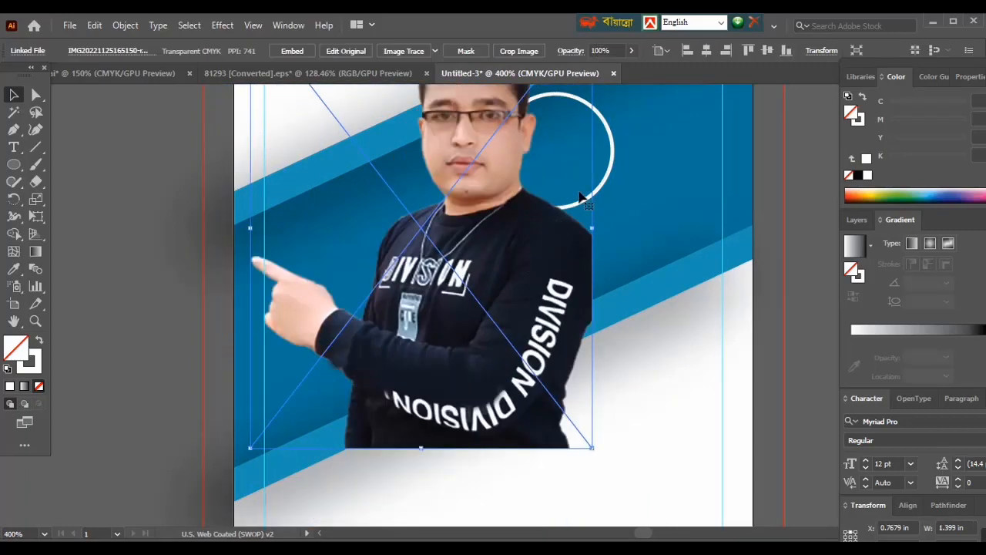
- Bring the white circle in front of the portrait and use it as a clipping mask for the photo
{"action": "left_click", "coordinate": [602, 191]}
{"action": "left_click", "coordinate": [598, 189]}
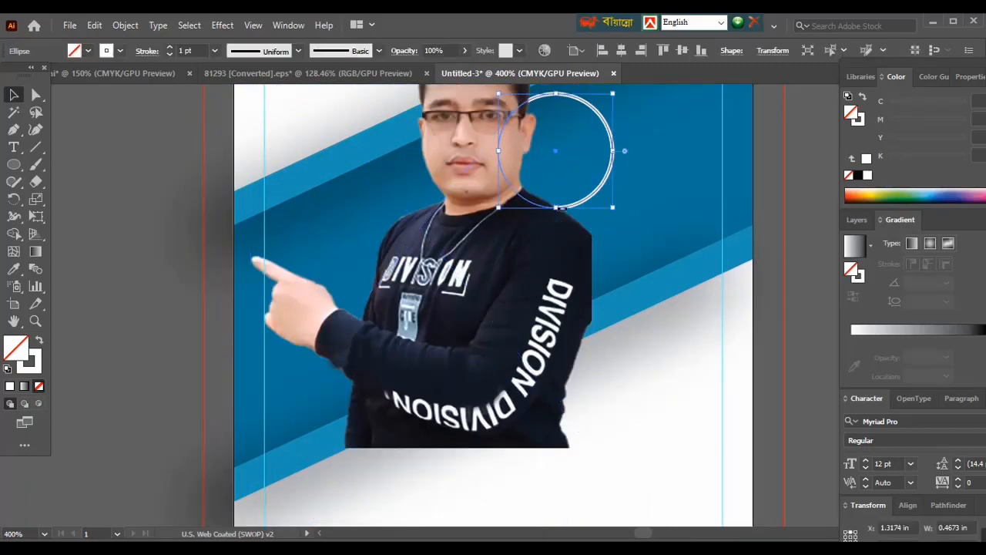
{"action": "key", "text": "ctrl+shift+bracketright"}
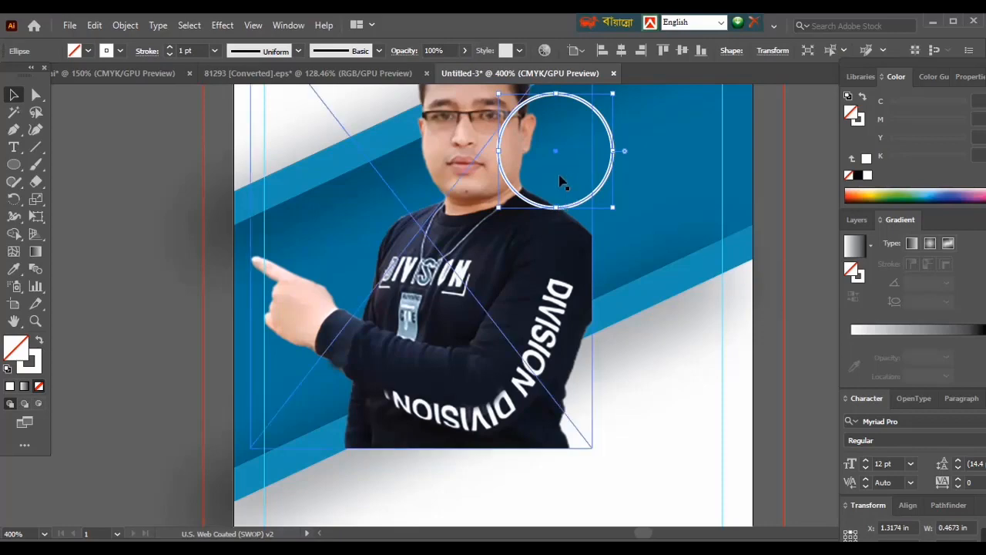
{"action": "left_click", "coordinate": [521, 254], "text": "shift"}
{"action": "right_click", "coordinate": [527, 208]}
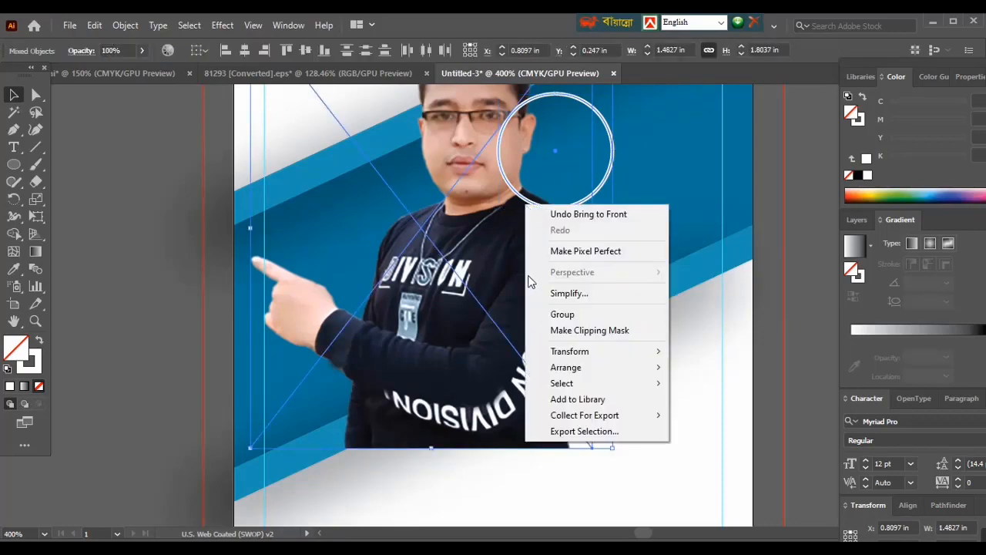
{"action": "left_click", "coordinate": [562, 330]}
- Isolate the clip group's contents and move the portrait so the face sits inside the circular mask
{"action": "double_click", "coordinate": [522, 171]}
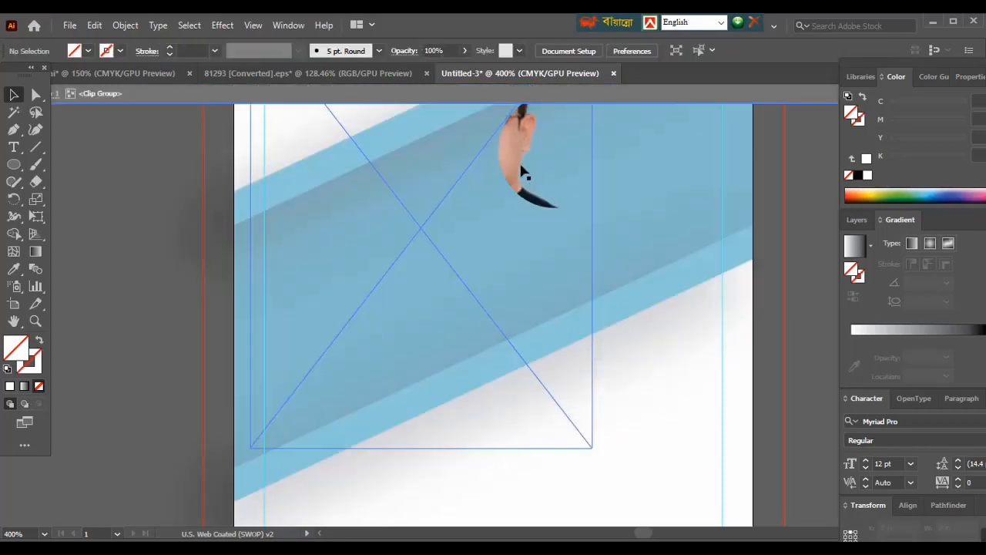
{"action": "left_click", "coordinate": [549, 158]}
{"action": "scroll", "coordinate": [590, 212], "scroll_direction": "up", "scroll_amount": 2}
{"action": "scroll", "coordinate": [592, 216], "scroll_direction": "up", "scroll_amount": 1}
{"action": "left_click_drag", "start_coordinate": [564, 255], "coordinate": [581, 253]}
{"action": "scroll", "coordinate": [557, 249], "scroll_direction": "up", "scroll_amount": 5}
{"action": "scroll", "coordinate": [502, 179], "scroll_direction": "down", "scroll_amount": 3}
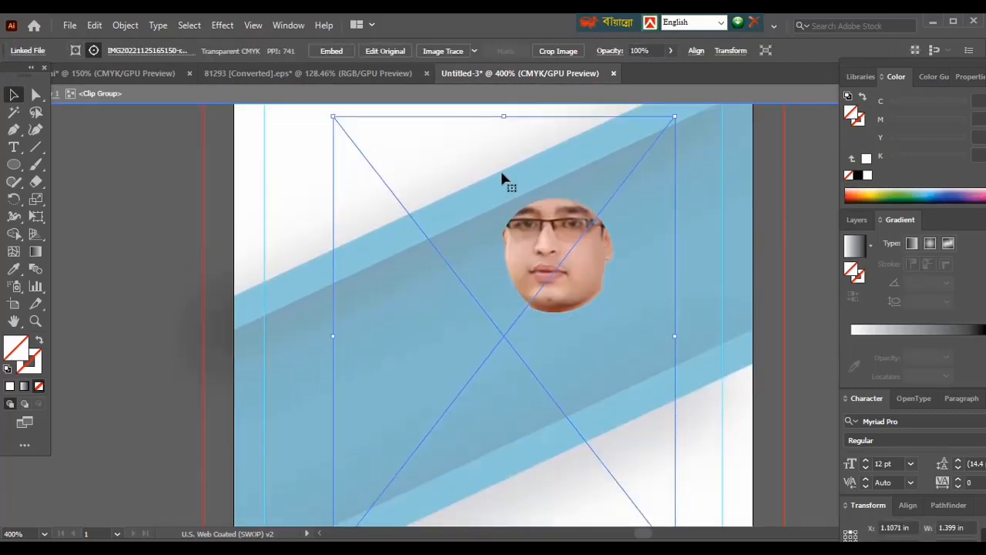
- Shrink the masked portrait to about 0.74 in wide so head and shoulders fit the circle, and leave isolation mode
{"action": "left_click_drag", "start_coordinate": [502, 120], "coordinate": [513, 205]}
{"action": "scroll", "coordinate": [519, 396], "scroll_direction": "down", "scroll_amount": 4}
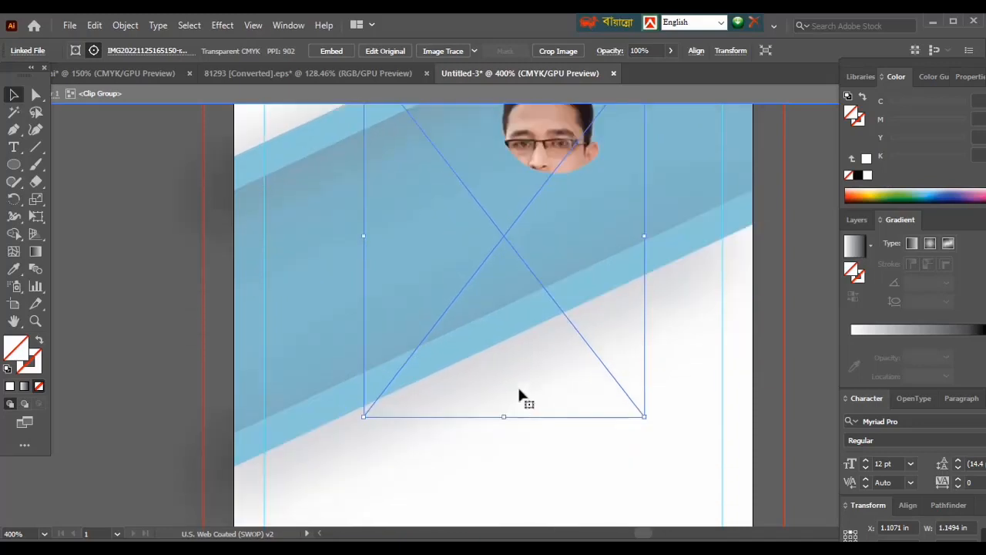
{"action": "left_click_drag", "start_coordinate": [502, 417], "coordinate": [562, 322]}
{"action": "scroll", "coordinate": [529, 327], "scroll_direction": "up", "scroll_amount": 5}
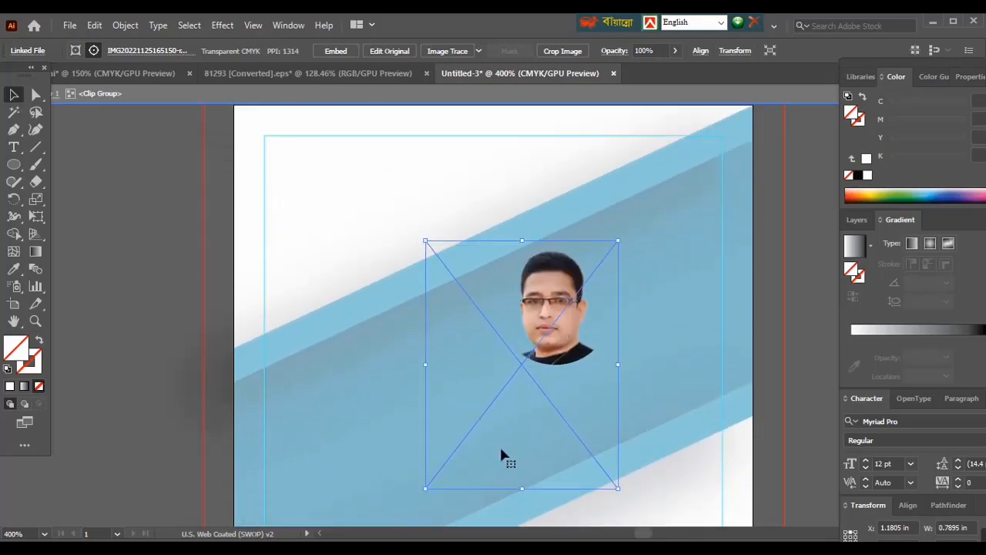
{"action": "left_click_drag", "start_coordinate": [523, 489], "coordinate": [522, 472]}
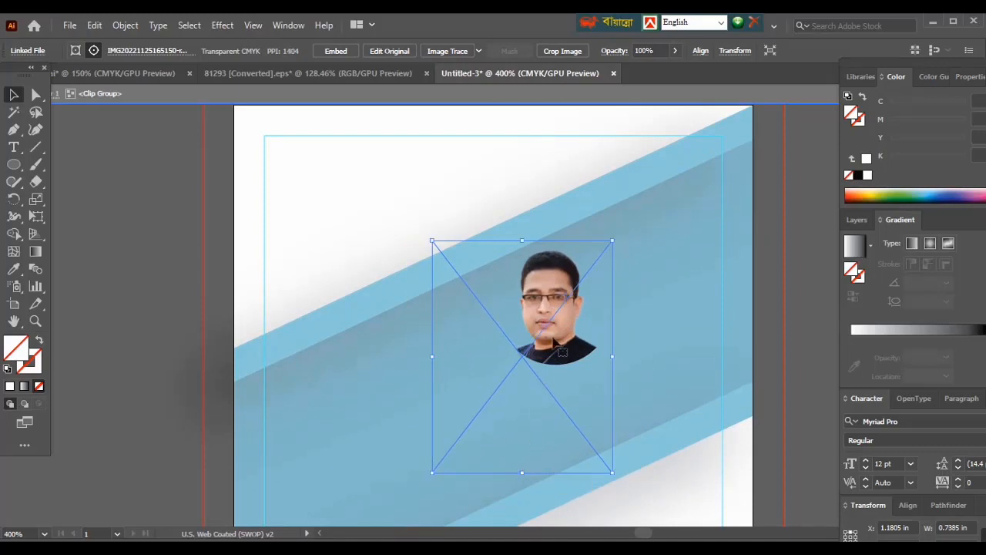
{"action": "left_click_drag", "start_coordinate": [553, 339], "coordinate": [555, 337]}
{"action": "double_click", "coordinate": [693, 375]}
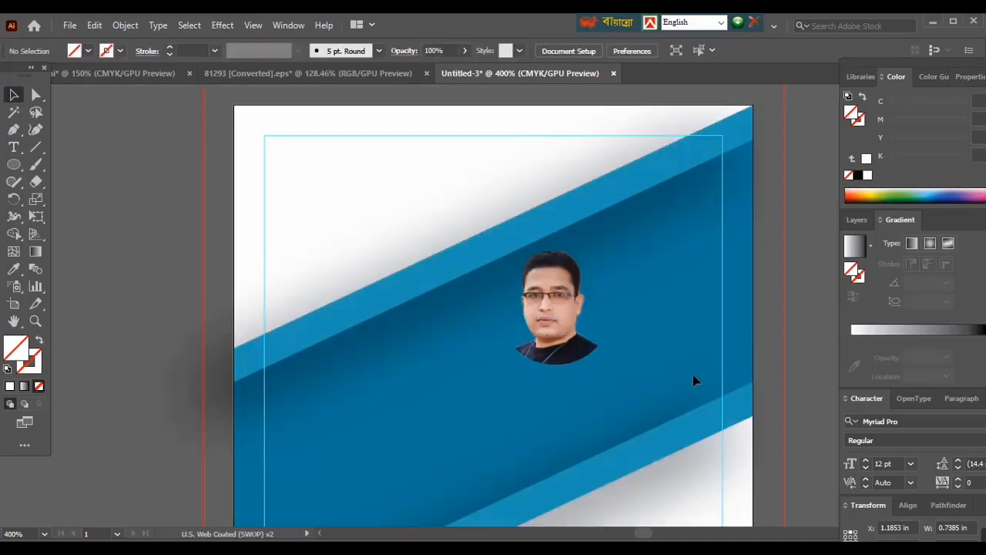
- Give the circular clip group an off-white f4f4f4 outline
{"action": "left_click", "coordinate": [608, 344]}
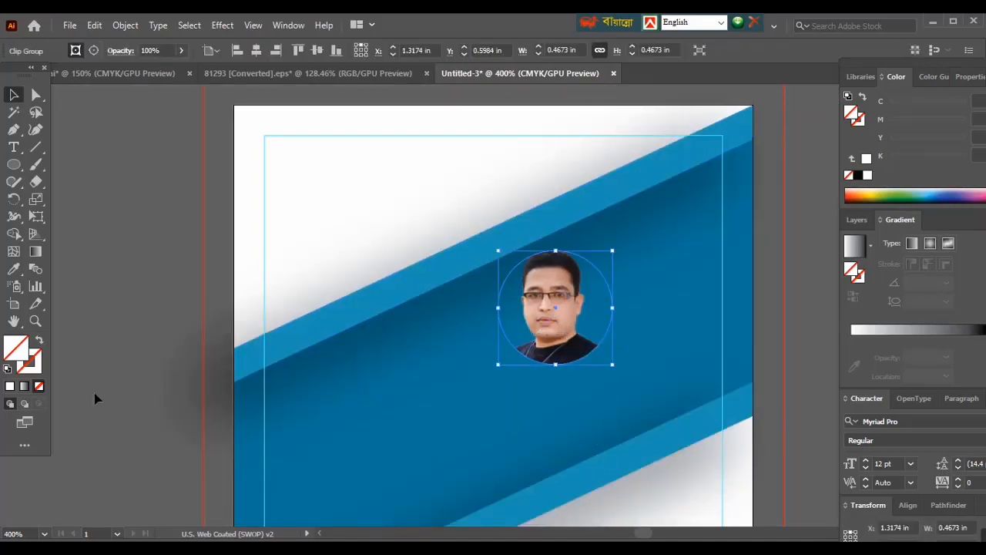
{"action": "double_click", "coordinate": [40, 365]}
{"action": "left_click", "coordinate": [588, 325]}
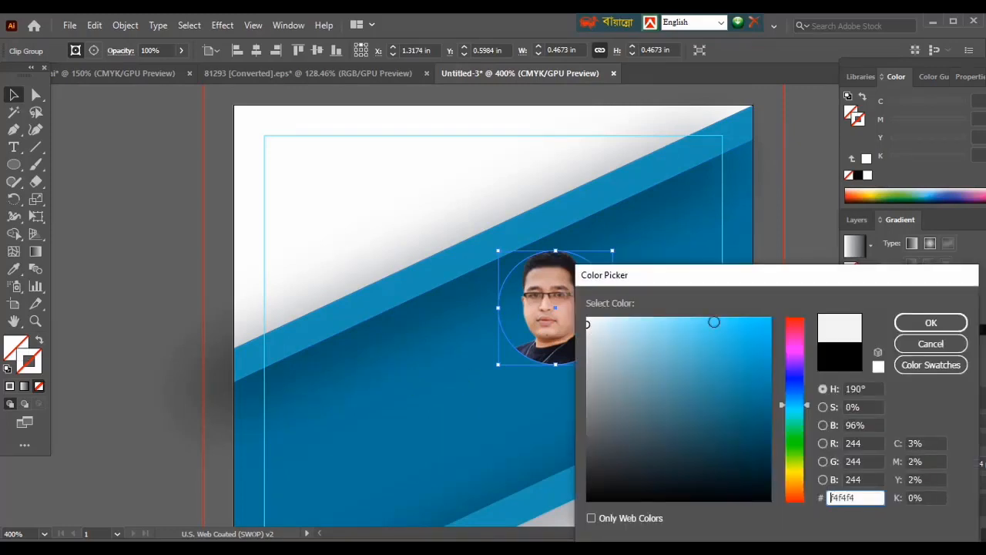
{"action": "left_click", "coordinate": [927, 330]}
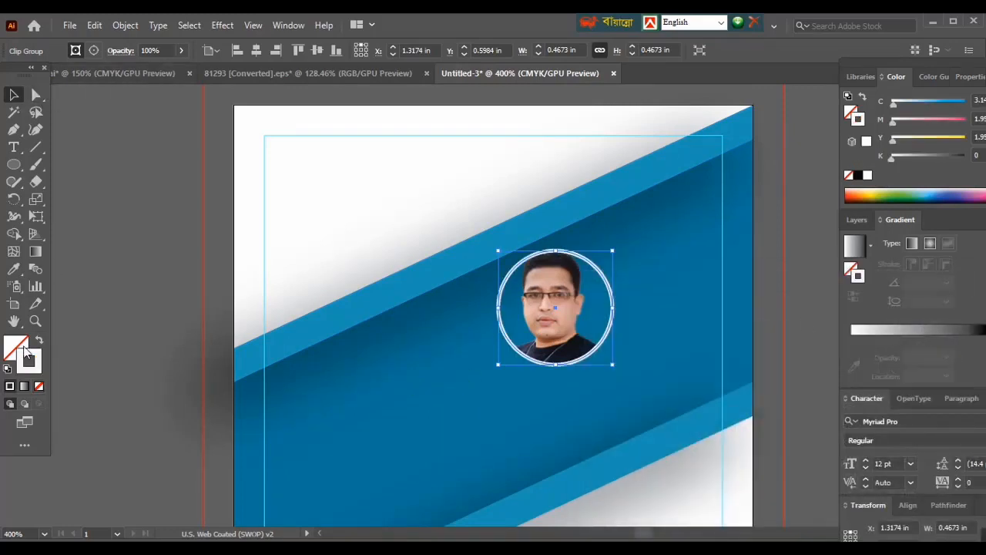
{"action": "left_click", "coordinate": [86, 345]}
- Shrink the portrait inside the clip group to about 0.64 in wide and center the head and shoulders in the white ring
{"action": "double_click", "coordinate": [537, 331]}
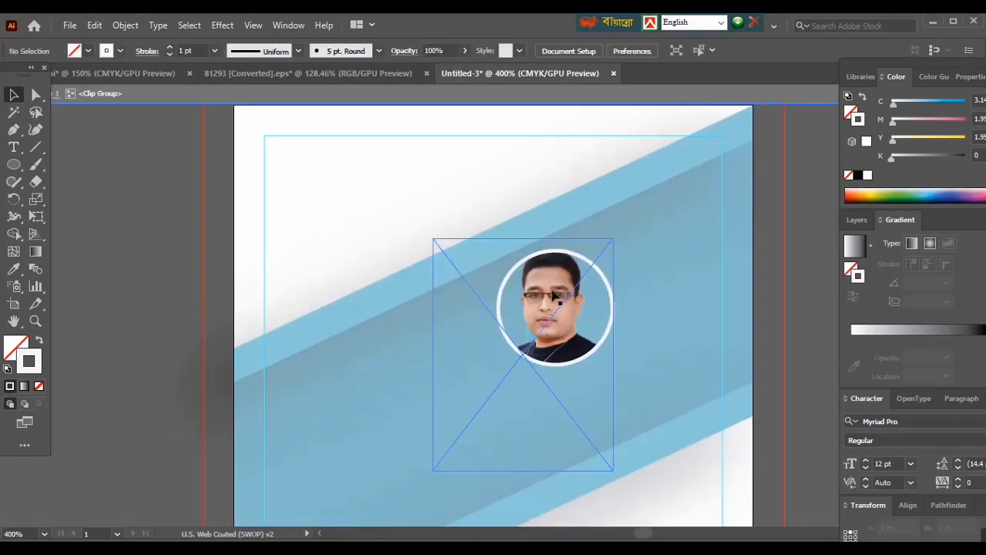
{"action": "left_click", "coordinate": [517, 240]}
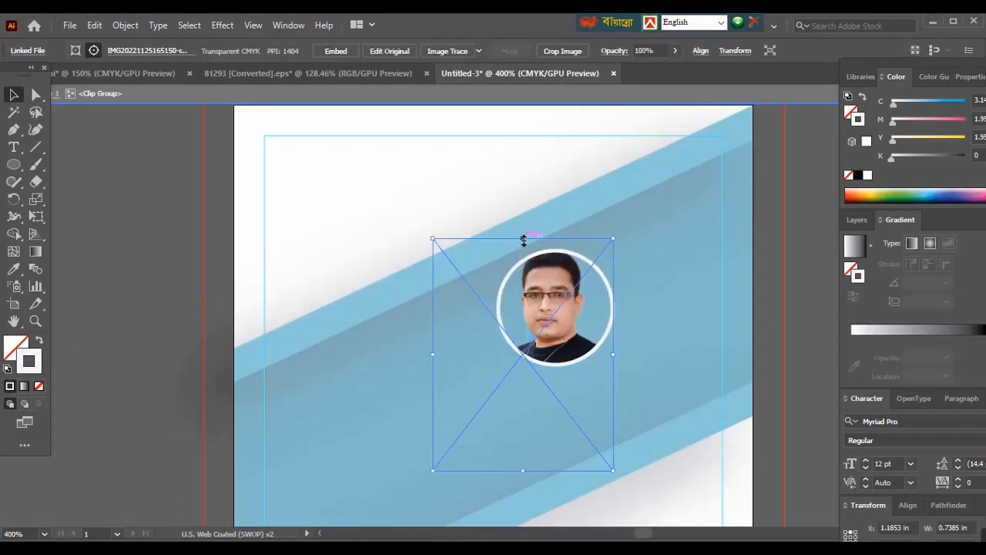
{"action": "left_click_drag", "start_coordinate": [524, 241], "coordinate": [524, 249]}
{"action": "key", "text": "Down"}
{"action": "key", "text": "Right"}
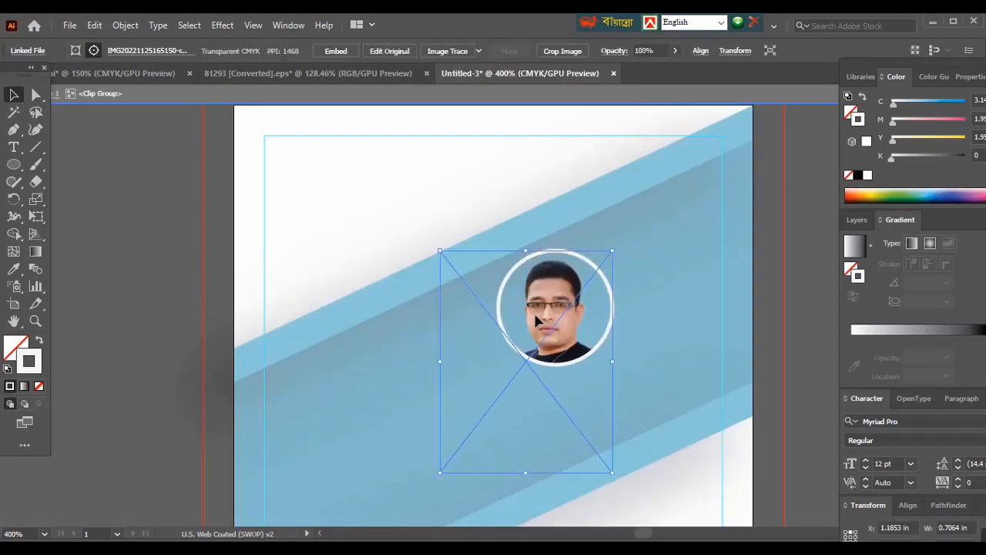
{"action": "left_click_drag", "start_coordinate": [537, 322], "coordinate": [539, 315]}
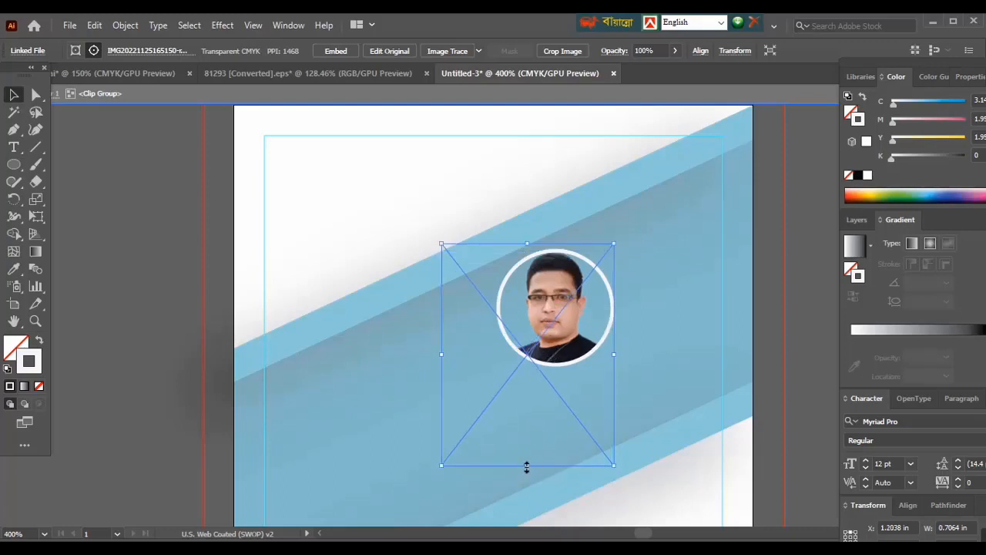
{"action": "left_click_drag", "start_coordinate": [527, 467], "coordinate": [527, 446]}
{"action": "key", "text": "Down"}
{"action": "key", "text": "Right"}
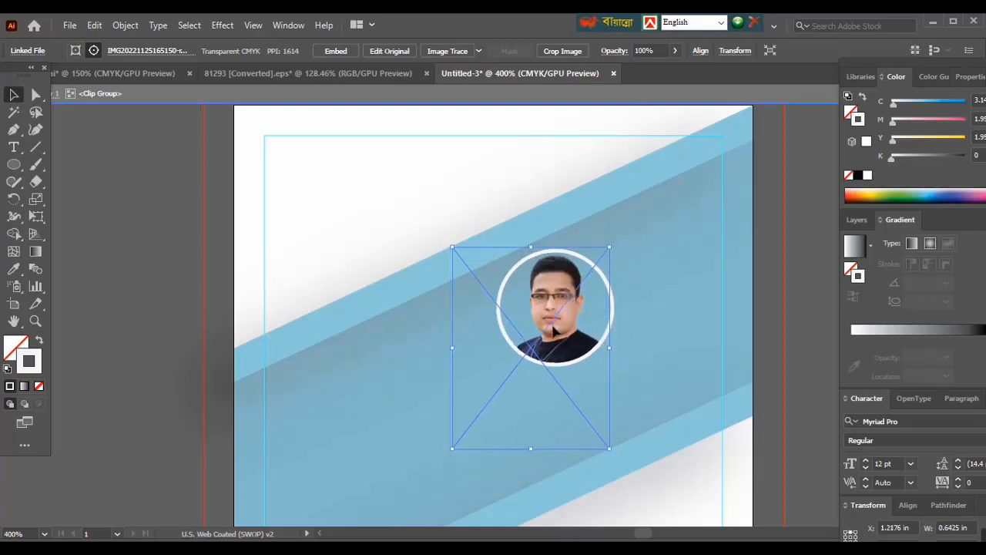
{"action": "left_click_drag", "start_coordinate": [559, 343], "coordinate": [554, 336]}
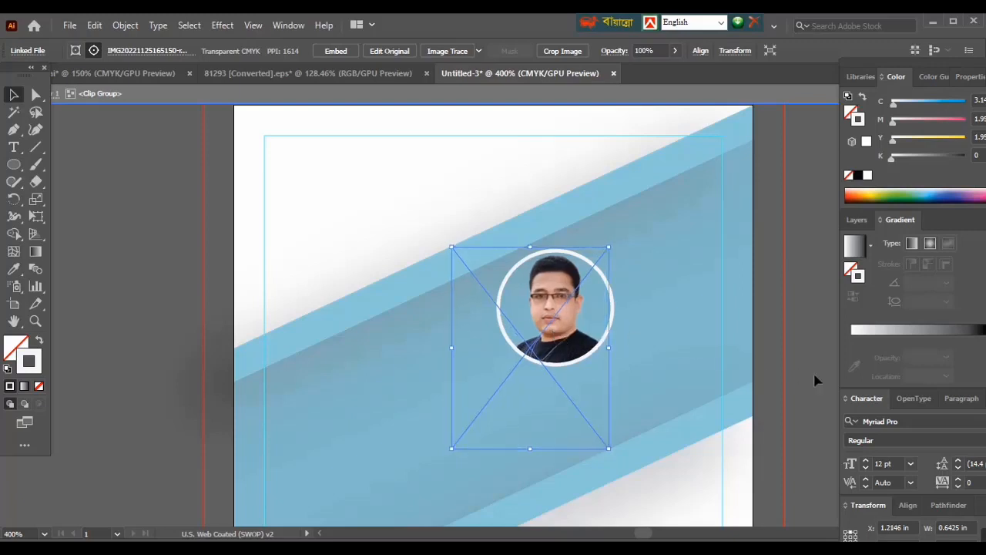
{"action": "left_click", "coordinate": [816, 380]}
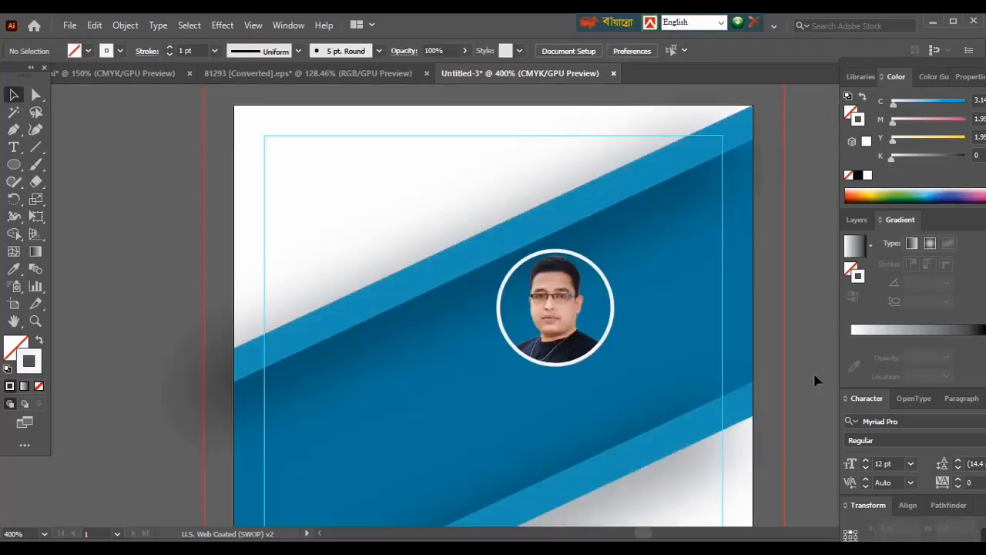
- Add the title text "RUBEL GRAPHIC DESING" in 12 pt Myriad Pro in the white area above the blue band
{"action": "key", "text": "ctrl+minus"}
{"action": "scroll", "coordinate": [445, 432], "scroll_direction": "down", "scroll_amount": 3}
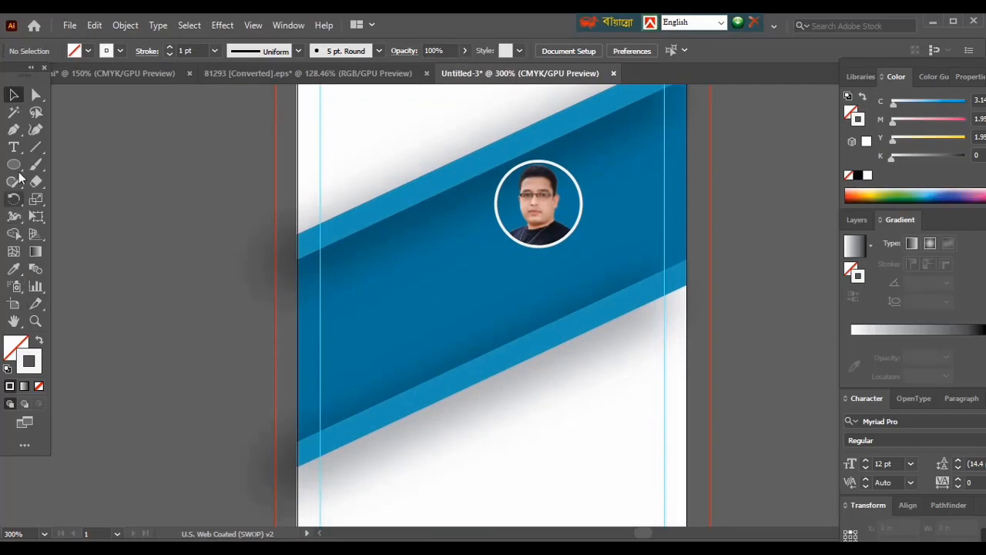
{"action": "left_click", "coordinate": [13, 147]}
{"action": "scroll", "coordinate": [321, 212], "scroll_direction": "up", "scroll_amount": 3}
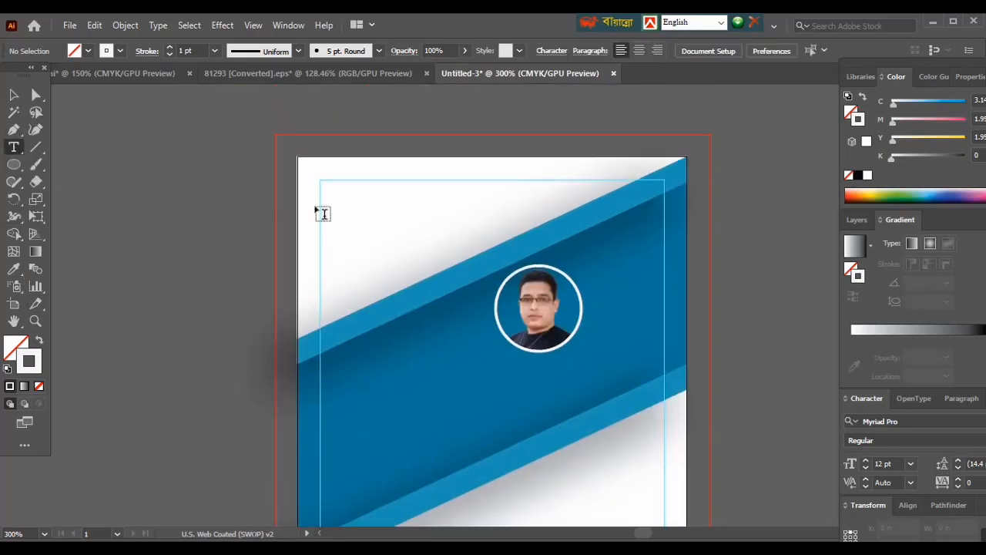
{"action": "left_click", "coordinate": [330, 218]}
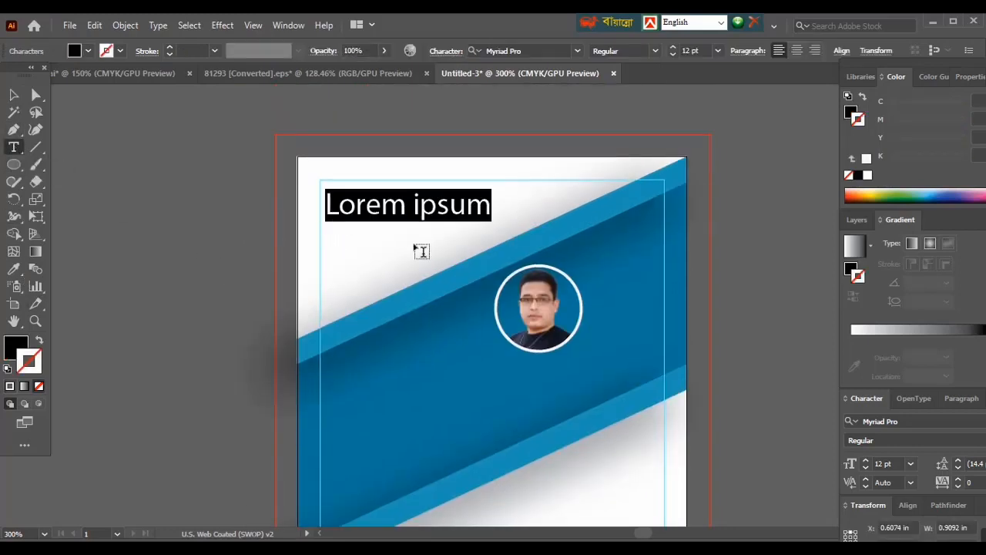
{"action": "type", "text": "RU"}
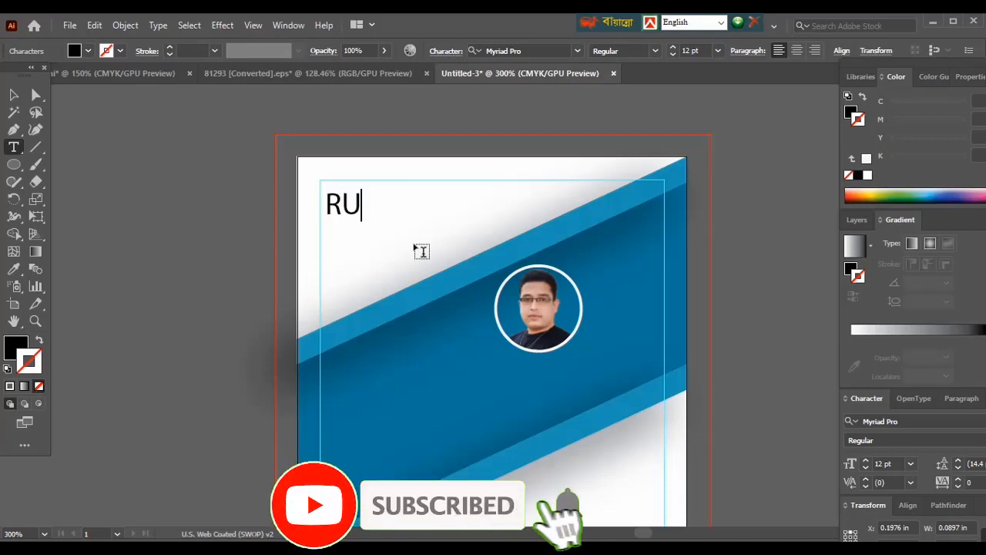
{"action": "type", "text": "BEL"}
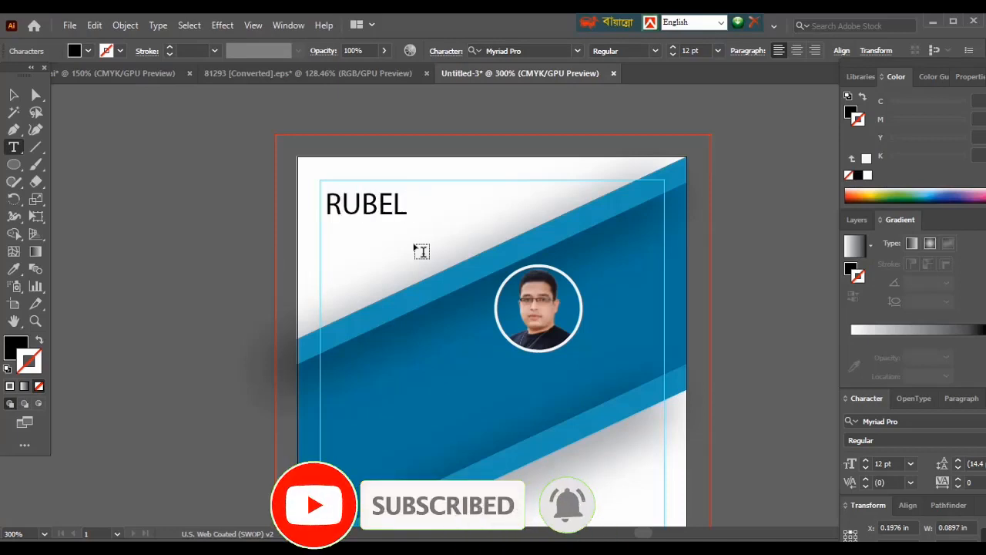
{"action": "type", "text": " GRAPHIC "}
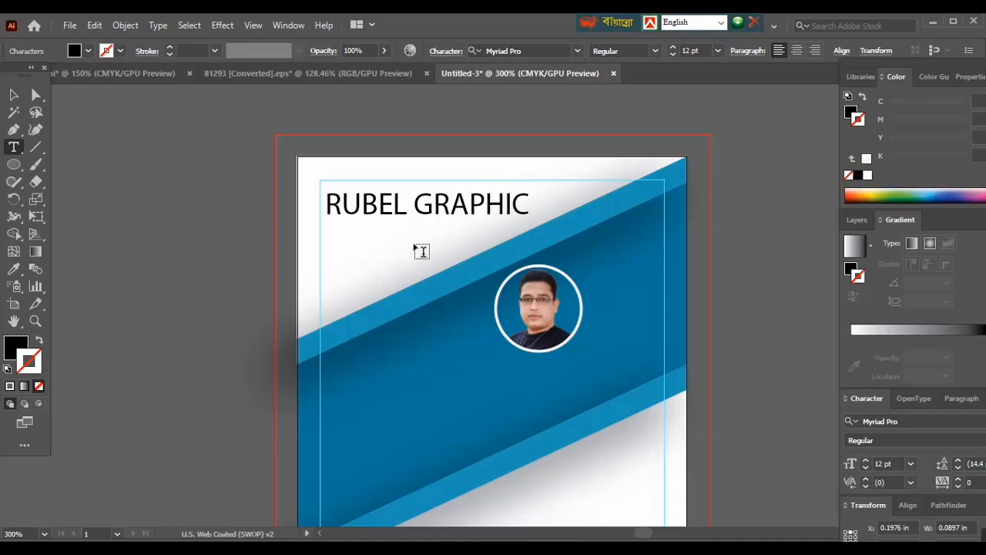
{"action": "type", "text": "d"}
{"action": "key", "text": "BackSpace"}
{"action": "type", "text": "DESING"}
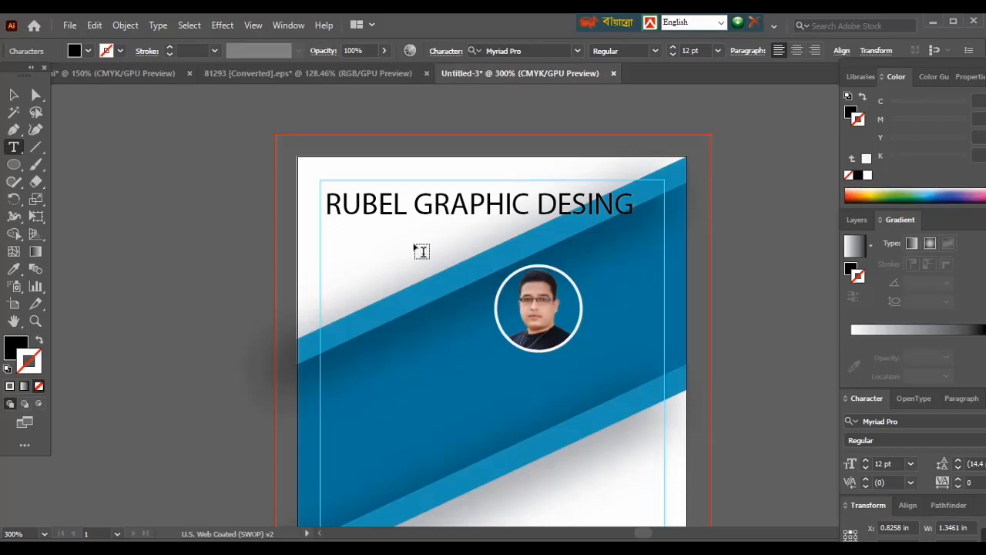
- Correct the last word of the title to "DESIGNER"
{"action": "key", "text": "BackSpace"}
{"action": "left_click", "coordinate": [623, 213]}
{"action": "left_click", "coordinate": [615, 212]}
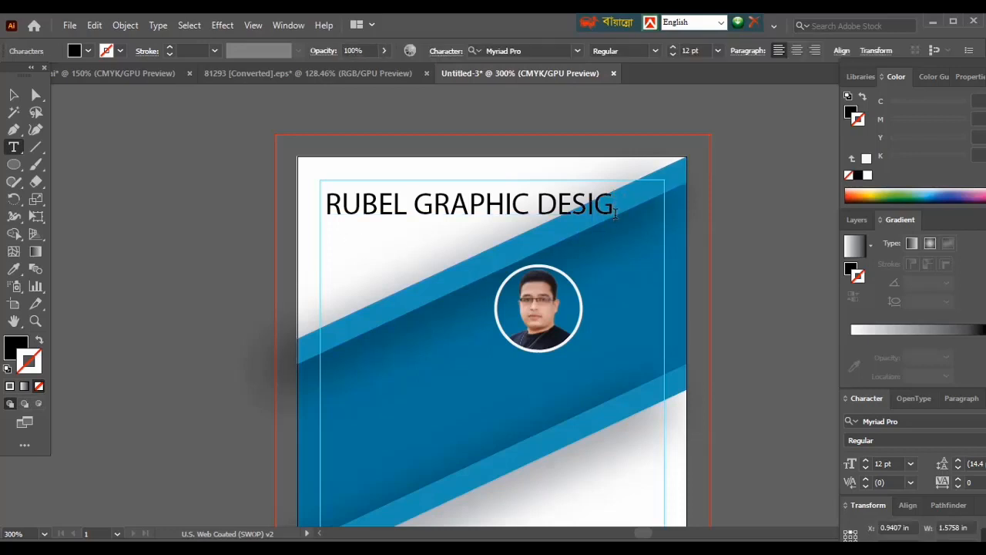
{"action": "type", "text": "NER"}
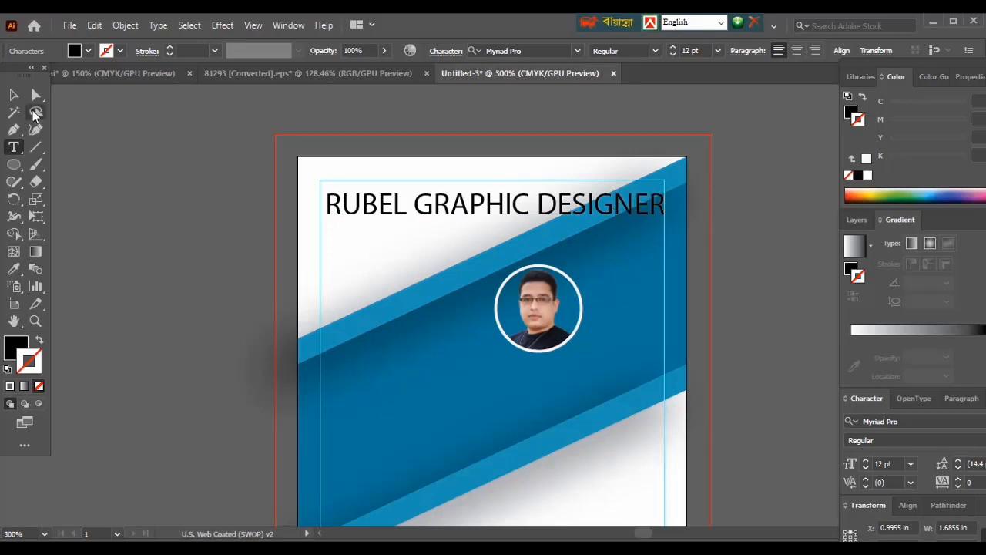
- Scale the title down proportionally so it fits the white area above the diagonal band
{"action": "key", "text": "Escape"}
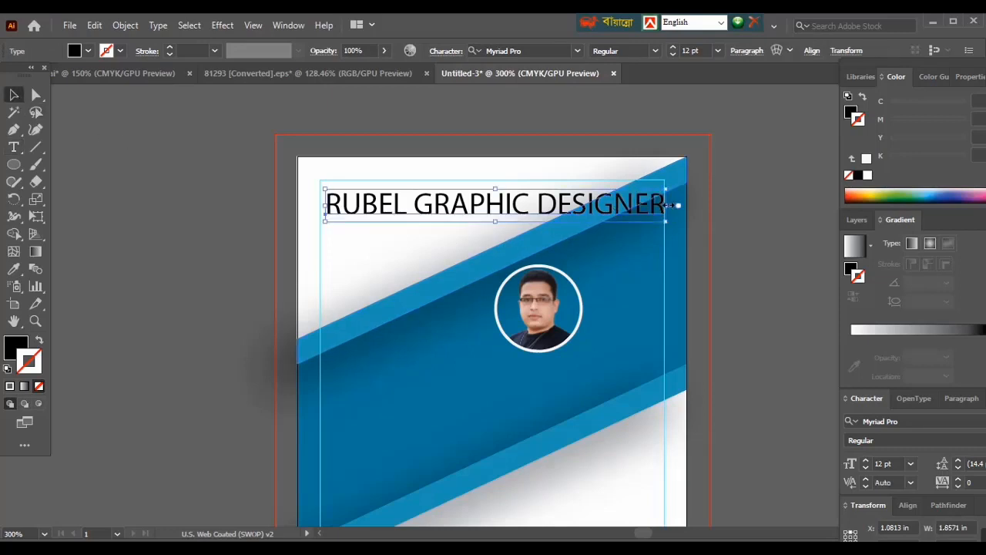
{"action": "left_click_drag", "start_coordinate": [672, 205], "coordinate": [562, 205]}
{"action": "left_click", "coordinate": [229, 213]}
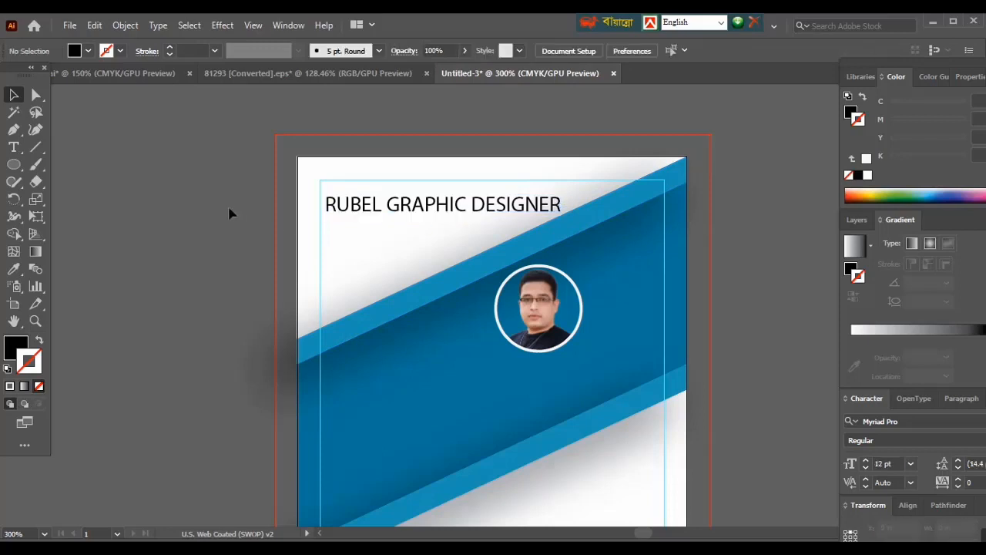
- Bring the loose title, logo, detail labels, signature and barcode from the finished ID card document into the Untitled-3 document
{"action": "scroll", "coordinate": [379, 271], "scroll_direction": "down", "scroll_amount": 4}
{"action": "scroll", "coordinate": [434, 330], "scroll_direction": "up", "scroll_amount": 2}
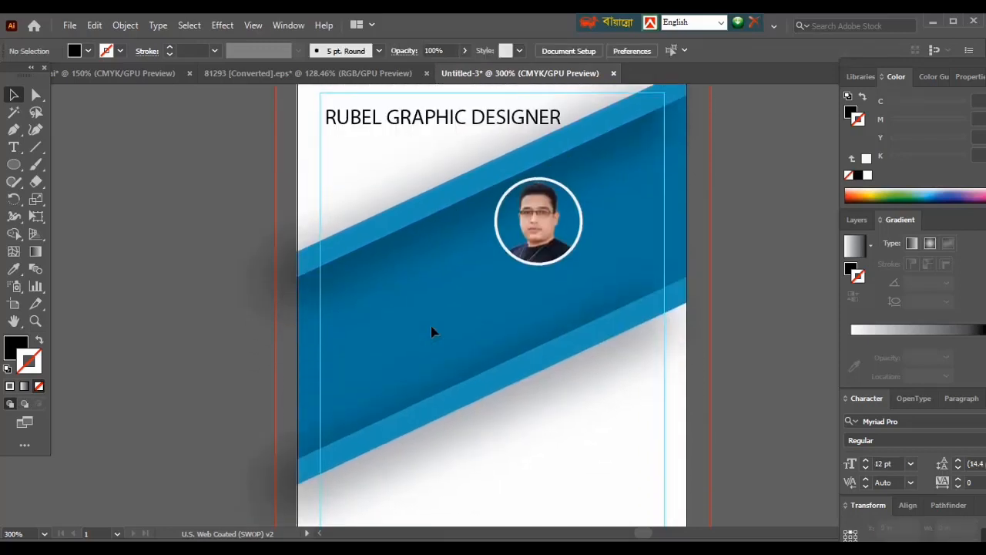
{"action": "left_click", "coordinate": [155, 74]}
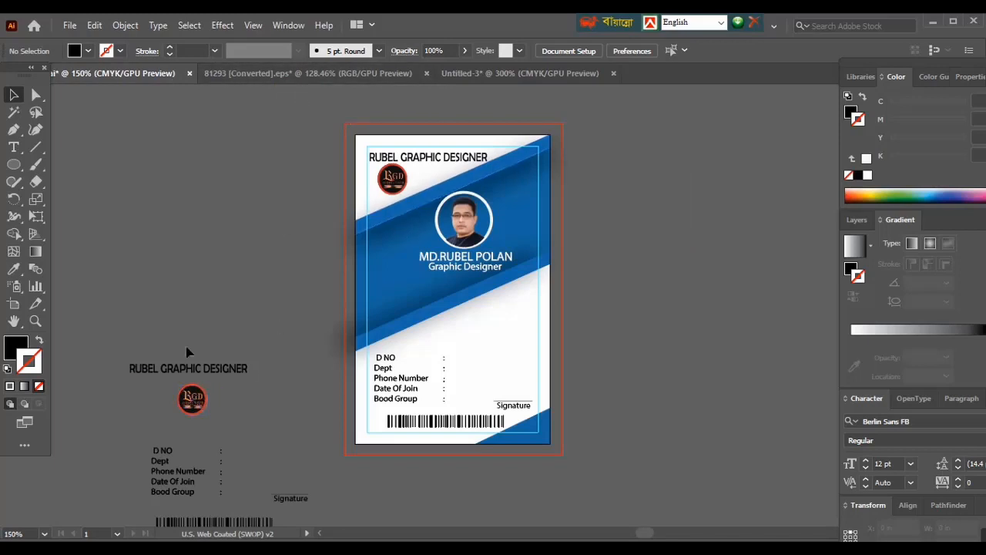
{"action": "scroll", "coordinate": [128, 284], "scroll_direction": "down", "scroll_amount": 2}
{"action": "left_click_drag", "start_coordinate": [267, 484], "coordinate": [138, 296]}
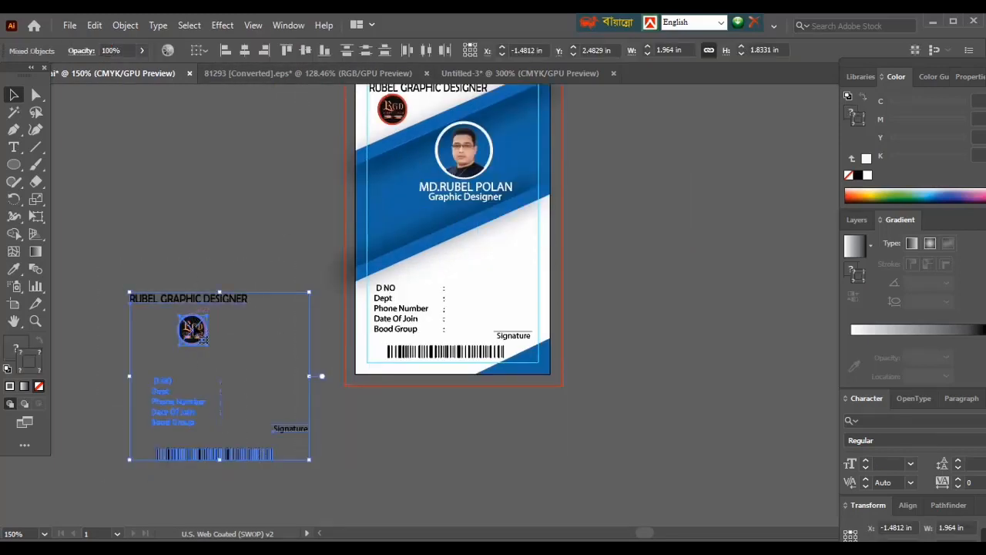
{"action": "left_click_drag", "start_coordinate": [260, 319], "coordinate": [508, 76]}
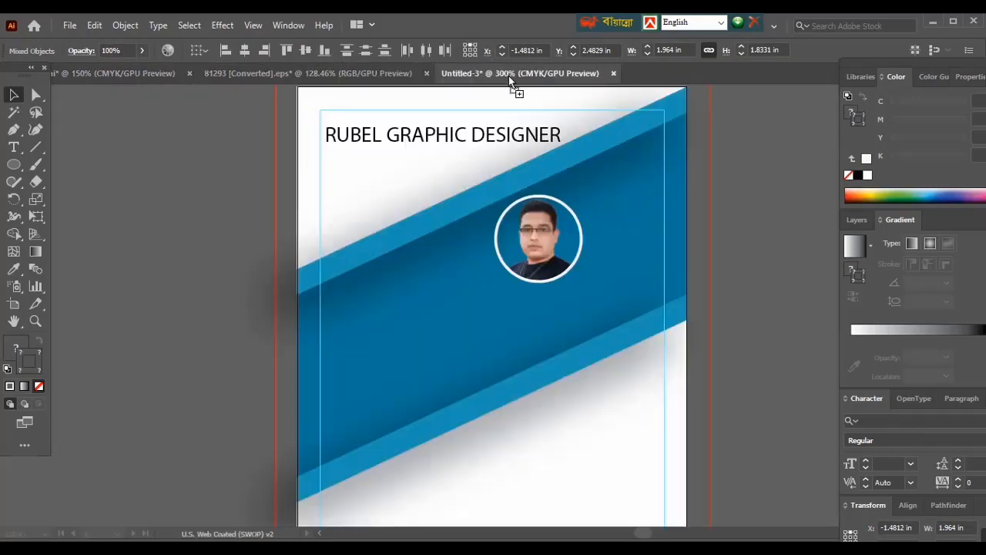
{"action": "left_click_drag", "start_coordinate": [493, 319], "coordinate": [494, 320]}
- Move the imported elements off the card so they sit on the empty canvas beside its left edge
{"action": "scroll", "coordinate": [497, 324], "scroll_direction": "down", "scroll_amount": 3}
{"action": "left_click_drag", "start_coordinate": [502, 251], "coordinate": [238, 269]}
{"action": "left_click_drag", "start_coordinate": [608, 370], "coordinate": [744, 380]}
{"action": "left_click_drag", "start_coordinate": [369, 292], "coordinate": [258, 243]}
{"action": "left_click_drag", "start_coordinate": [634, 411], "coordinate": [680, 423]}
{"action": "left_click_drag", "start_coordinate": [296, 247], "coordinate": [218, 239]}
{"action": "left_click_drag", "start_coordinate": [662, 385], "coordinate": [602, 429]}
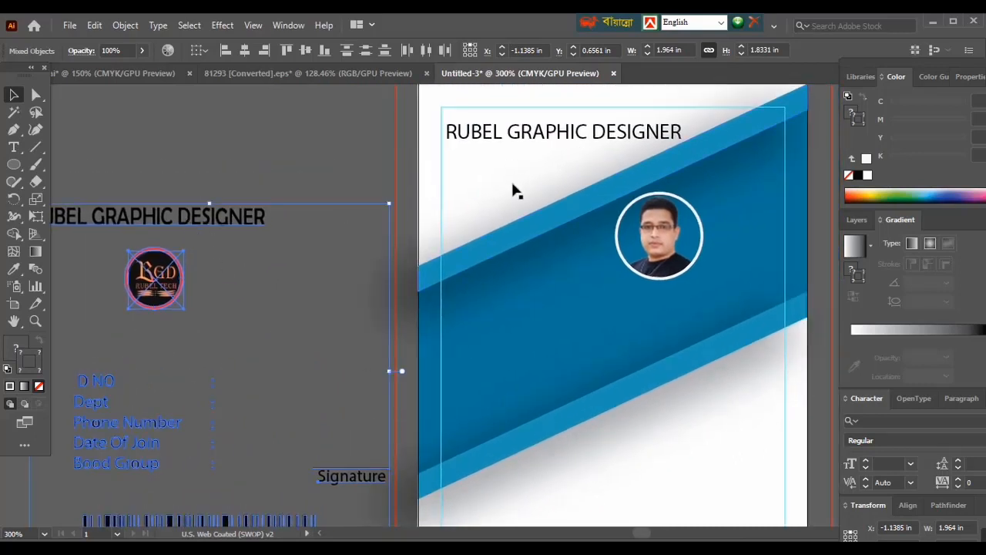
- Place the round RGD logo on the card's white area, just below the start of the title
{"action": "scroll", "coordinate": [195, 259], "scroll_direction": "down", "scroll_amount": 2}
{"action": "right_click", "coordinate": [129, 260]}
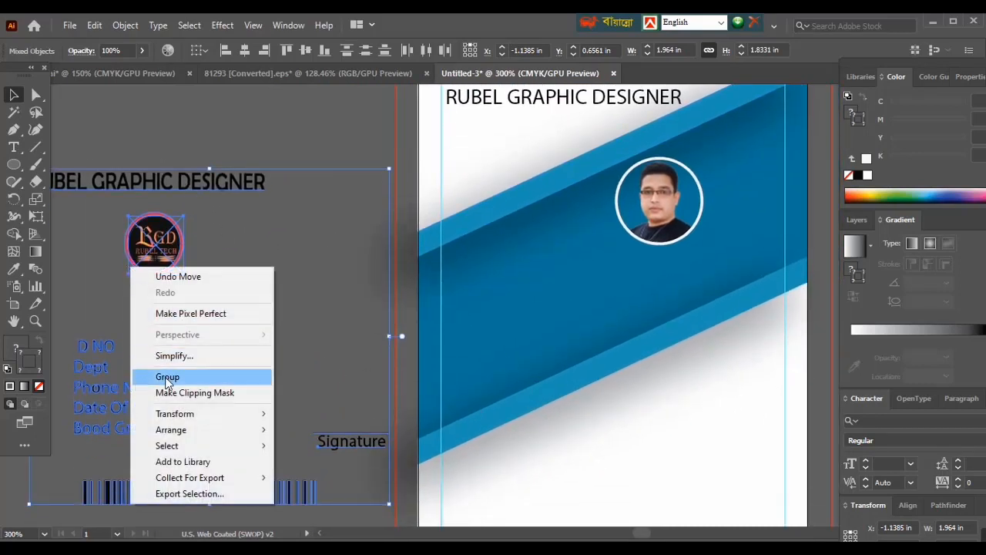
{"action": "left_click", "coordinate": [278, 147]}
{"action": "left_click_drag", "start_coordinate": [150, 245], "coordinate": [479, 148]}
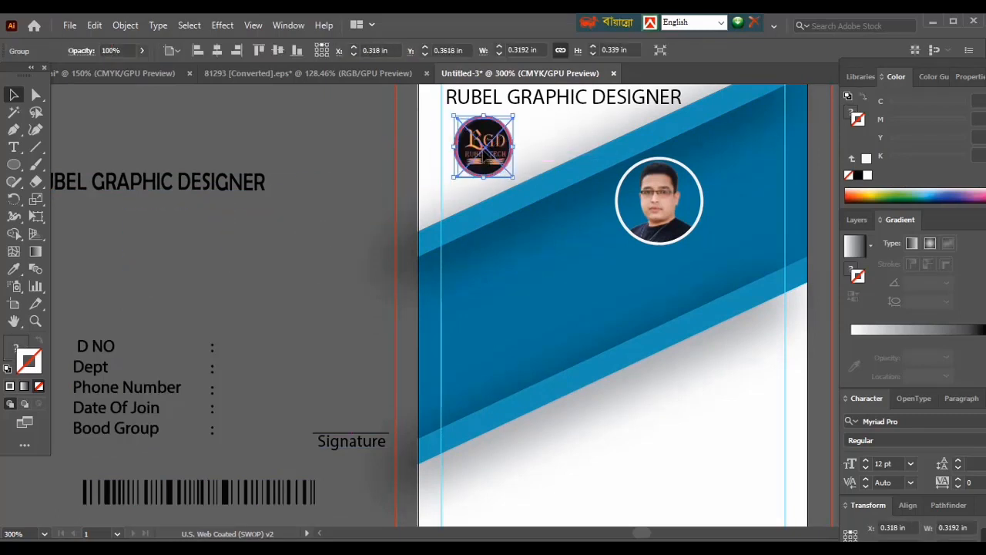
{"action": "left_click", "coordinate": [308, 193]}
{"action": "scroll", "coordinate": [486, 222], "scroll_direction": "down", "scroll_amount": 1}
{"action": "left_click_drag", "start_coordinate": [676, 272], "coordinate": [513, 334]}
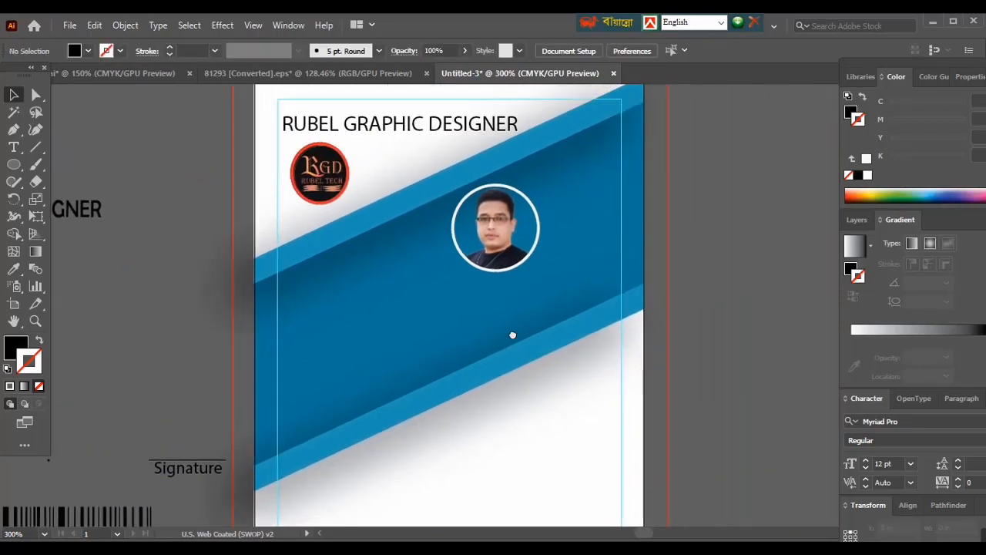
- Add the employee's full name in capitals as 12 pt Myriad Pro text on the blue band below the portrait
{"action": "left_click", "coordinate": [14, 147]}
{"action": "left_click", "coordinate": [394, 331]}
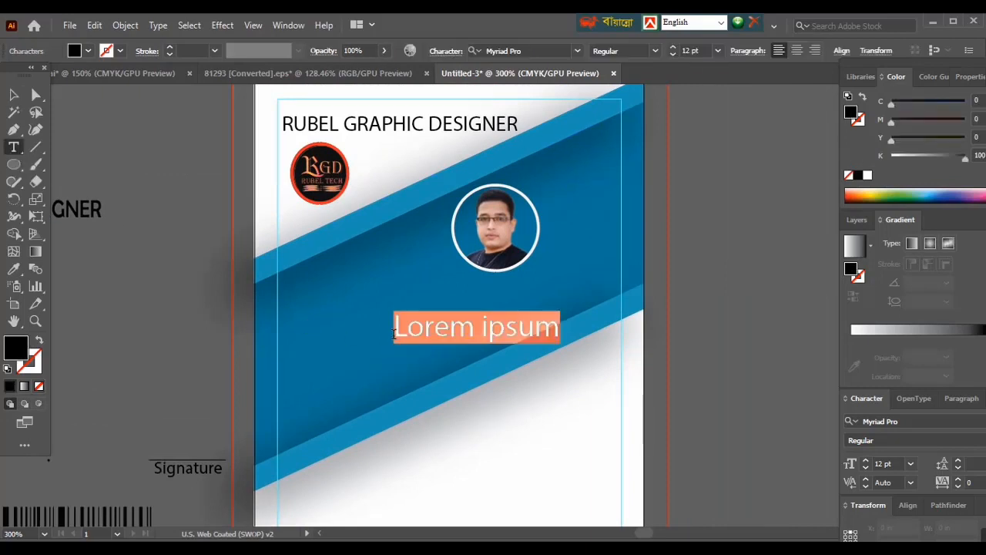
{"action": "type", "text": "M"}
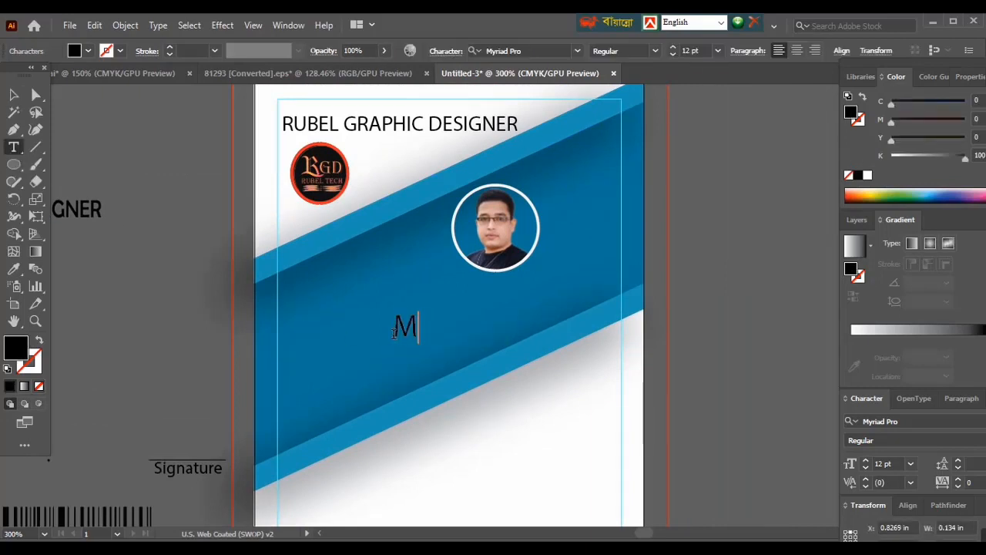
{"action": "type", "text": "D. RUBEL"}
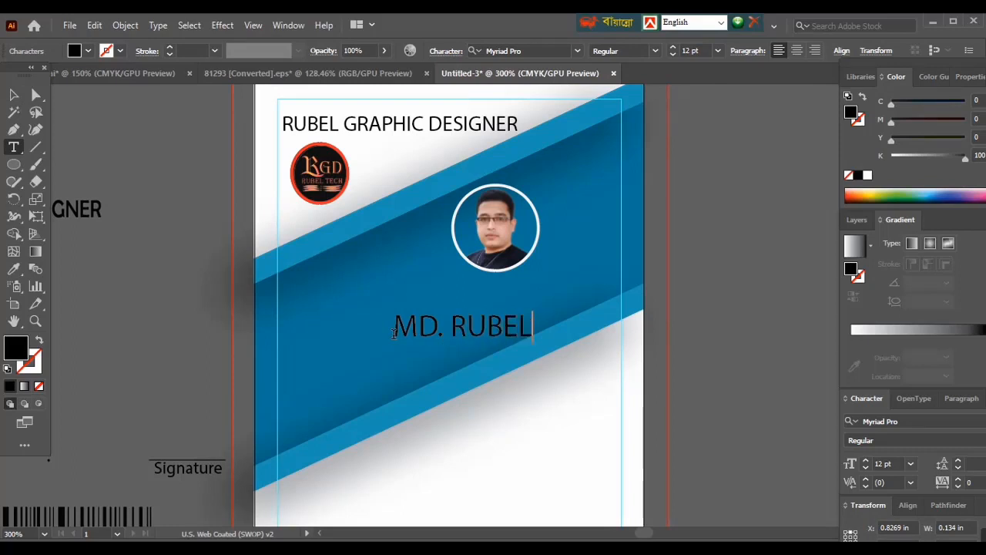
{"action": "type", "text": " POLAN"}
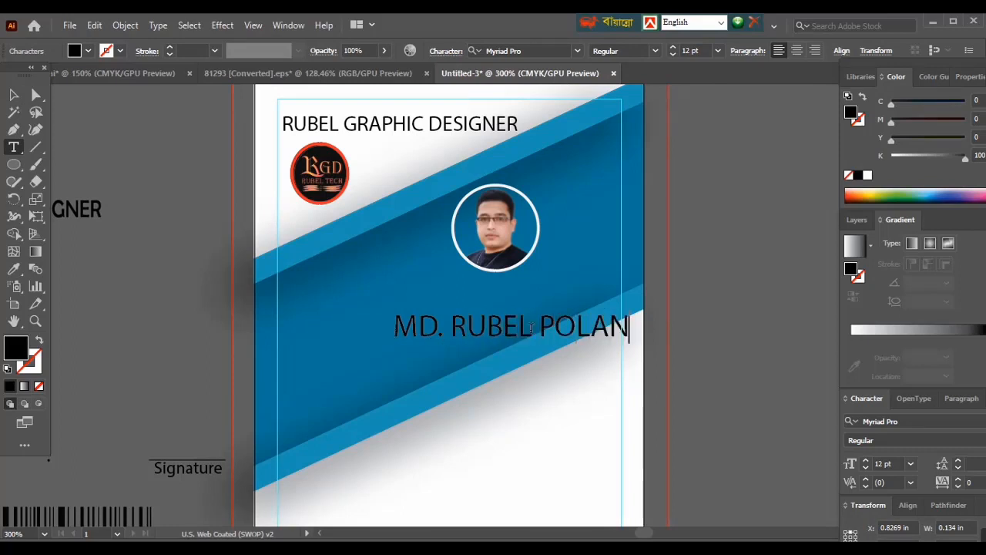
- Add the job title text "Graphic Designer" in 12 pt Myriad Pro and position it just below the employee name
{"action": "left_click", "coordinate": [430, 353]}
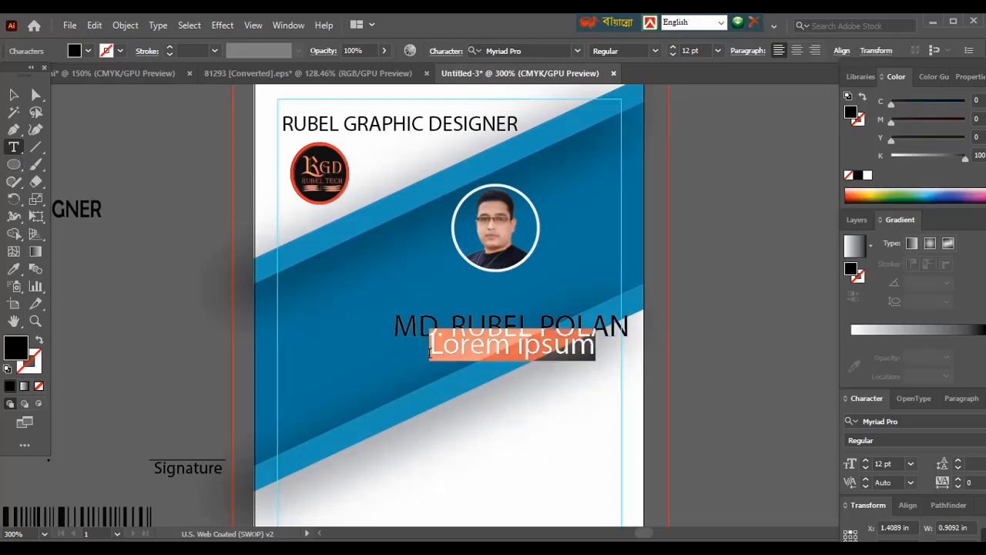
{"action": "type", "text": "Gra"}
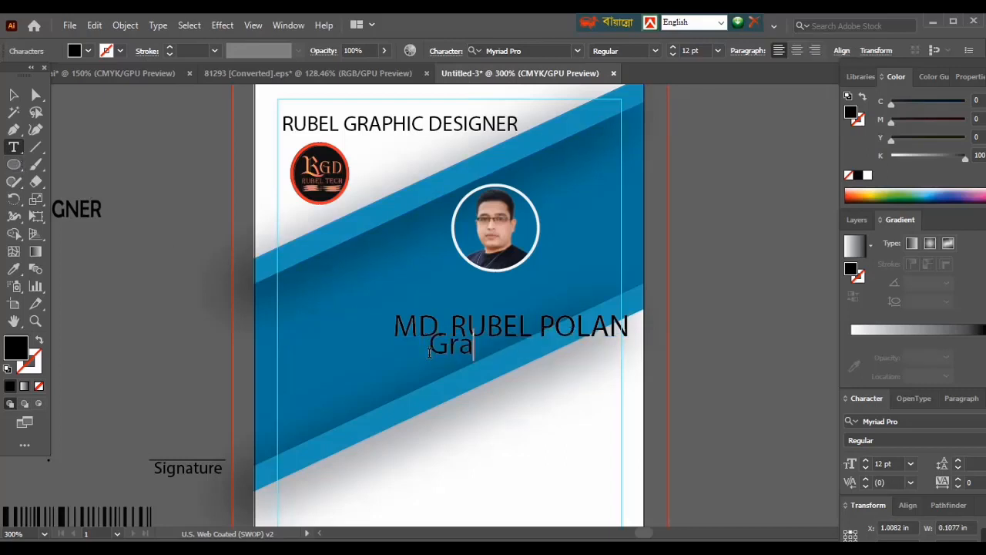
{"action": "type", "text": "phic "}
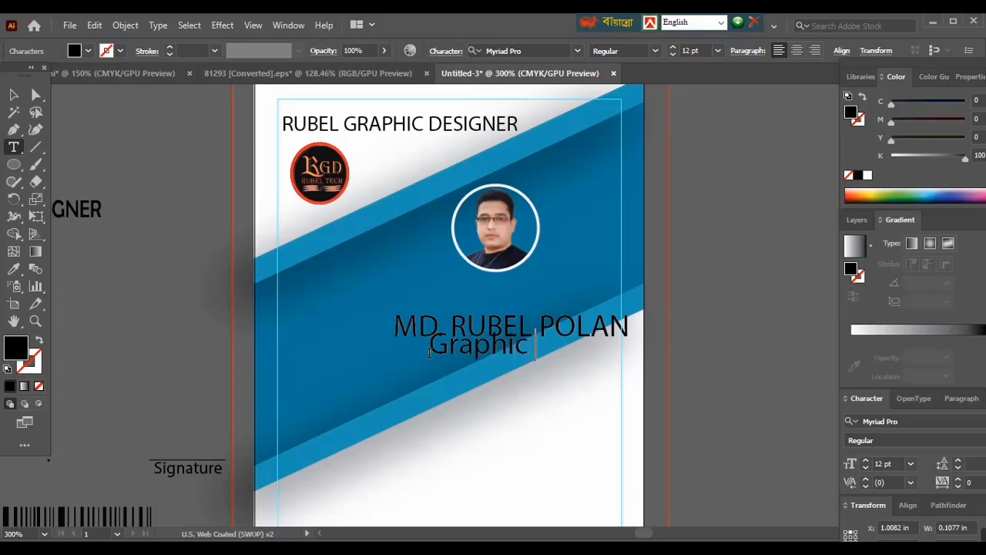
{"action": "type", "text": "Designer"}
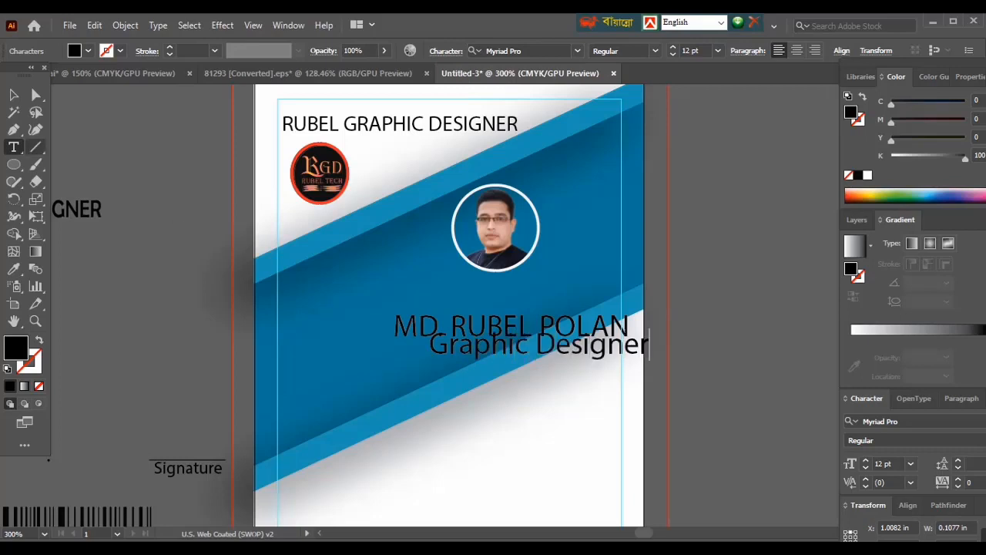
{"action": "left_click", "coordinate": [14, 94]}
{"action": "left_click_drag", "start_coordinate": [509, 351], "coordinate": [504, 368]}
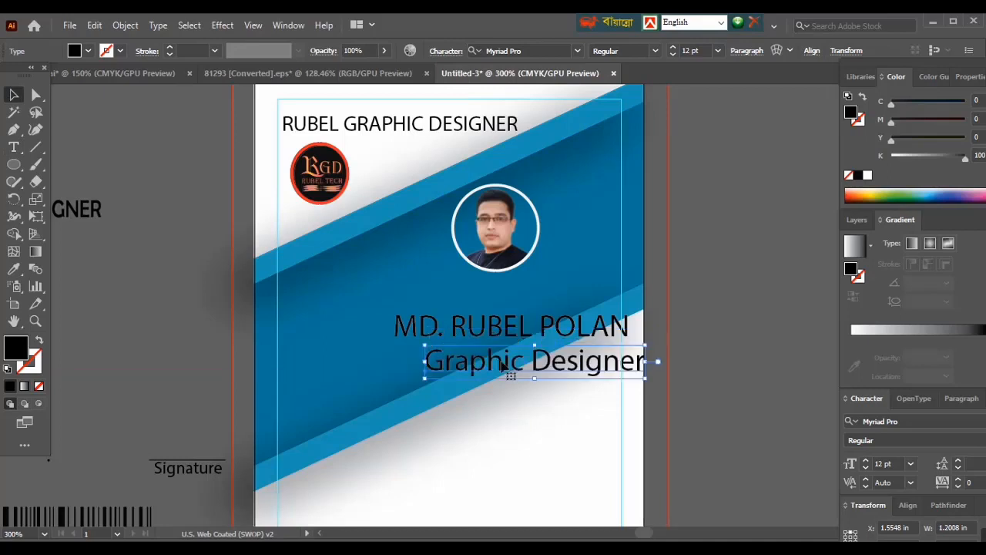
- Scale the employee name down to about 9.6 pt and center it under the portrait
{"action": "left_click", "coordinate": [588, 333]}
{"action": "left_click_drag", "start_coordinate": [628, 328], "coordinate": [582, 330]}
{"action": "left_click_drag", "start_coordinate": [490, 336], "coordinate": [498, 303]}
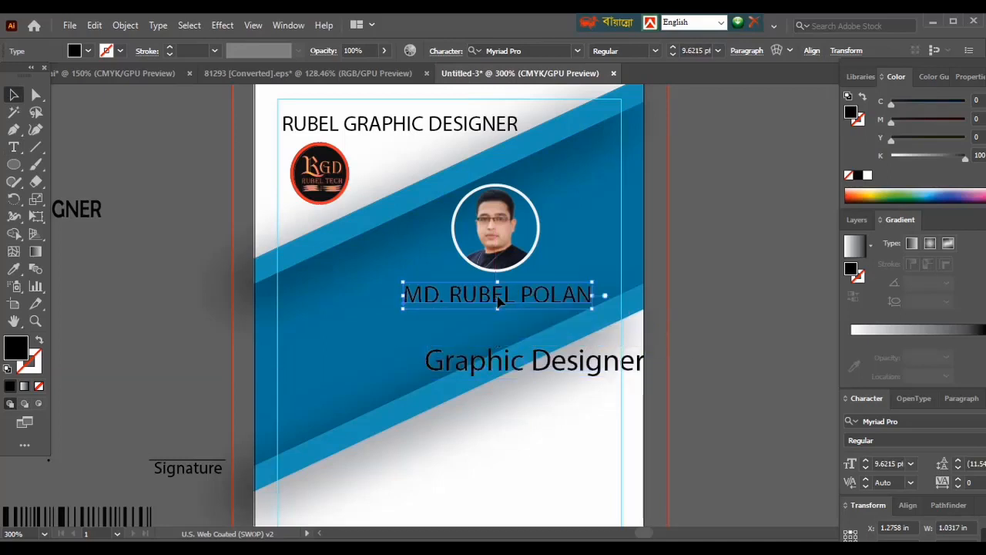
- Scale the job title down to slightly narrower than the employee name and place it directly beneath the name
{"action": "left_click", "coordinate": [532, 370]}
{"action": "left_click_drag", "start_coordinate": [555, 374], "coordinate": [385, 340]}
{"action": "left_click_drag", "start_coordinate": [482, 344], "coordinate": [506, 325]}
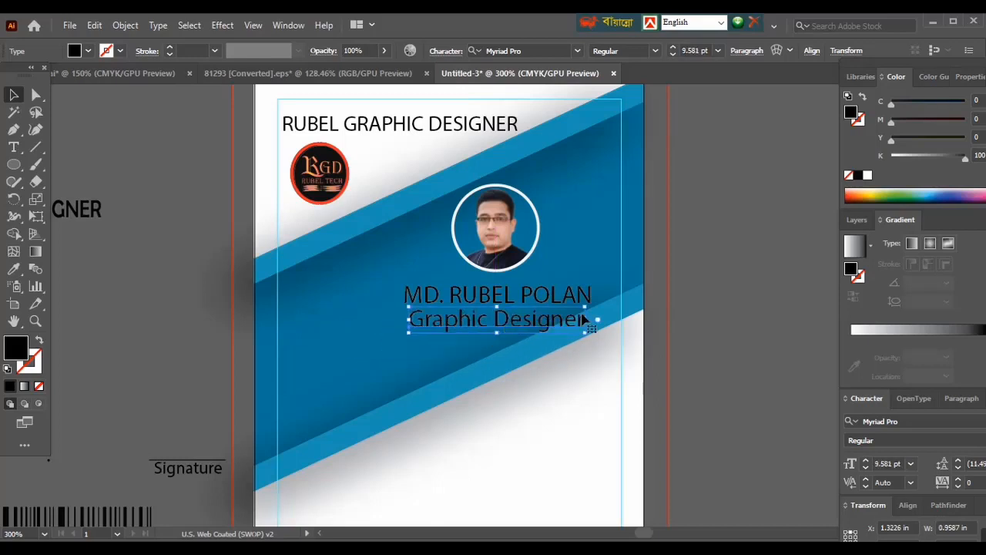
{"action": "left_click_drag", "start_coordinate": [586, 318], "coordinate": [581, 324]}
- Move the employee name closer to the portrait and reduce the job title beneath it to about 8.6 pt
{"action": "left_click_drag", "start_coordinate": [508, 299], "coordinate": [506, 290]}
{"action": "left_click", "coordinate": [509, 326]}
{"action": "left_click_drag", "start_coordinate": [581, 320], "coordinate": [567, 320]}
{"action": "left_click_drag", "start_coordinate": [528, 326], "coordinate": [534, 317]}
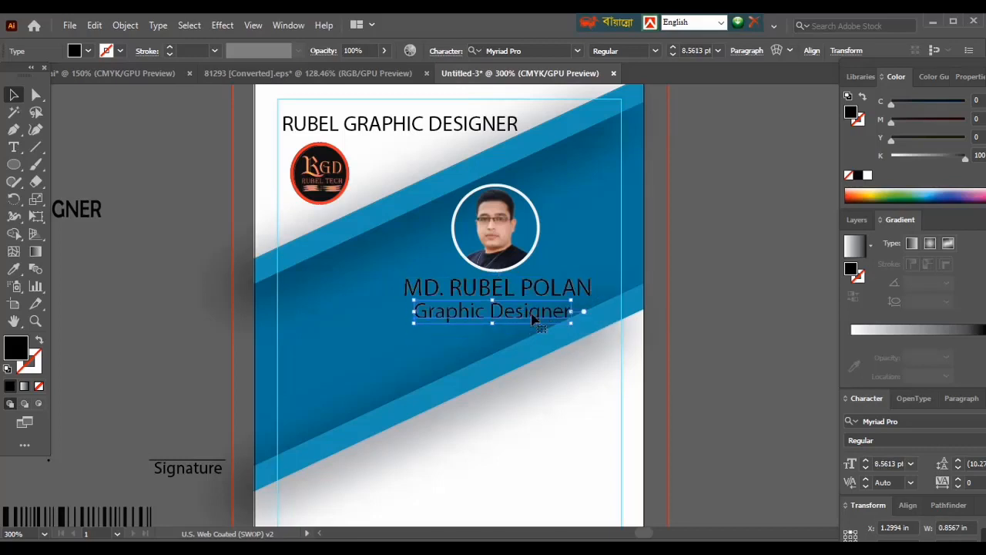
{"action": "left_click", "coordinate": [699, 376]}
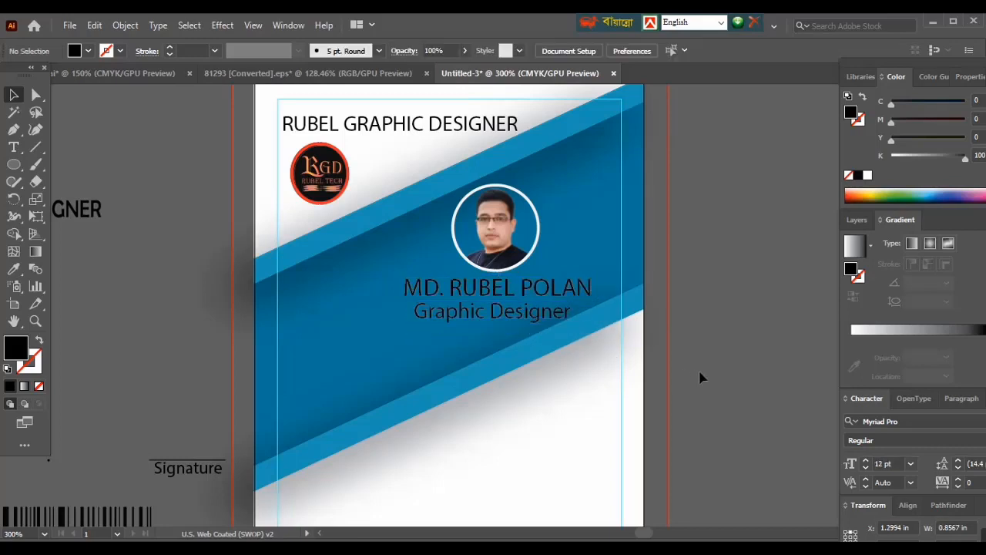
{"action": "left_click", "coordinate": [547, 323]}
{"action": "left_click", "coordinate": [745, 340]}
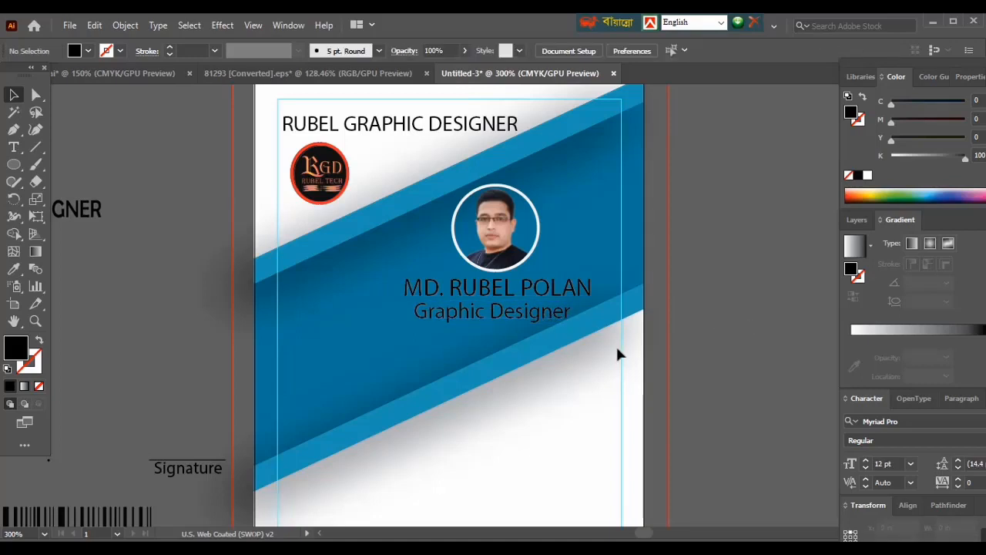
- Draw a filled triangle about 1.03 in wide and 0.57 in tall in the card's lower-right corner with the Pen tool
{"action": "scroll", "coordinate": [477, 313], "scroll_direction": "down", "scroll_amount": 6}
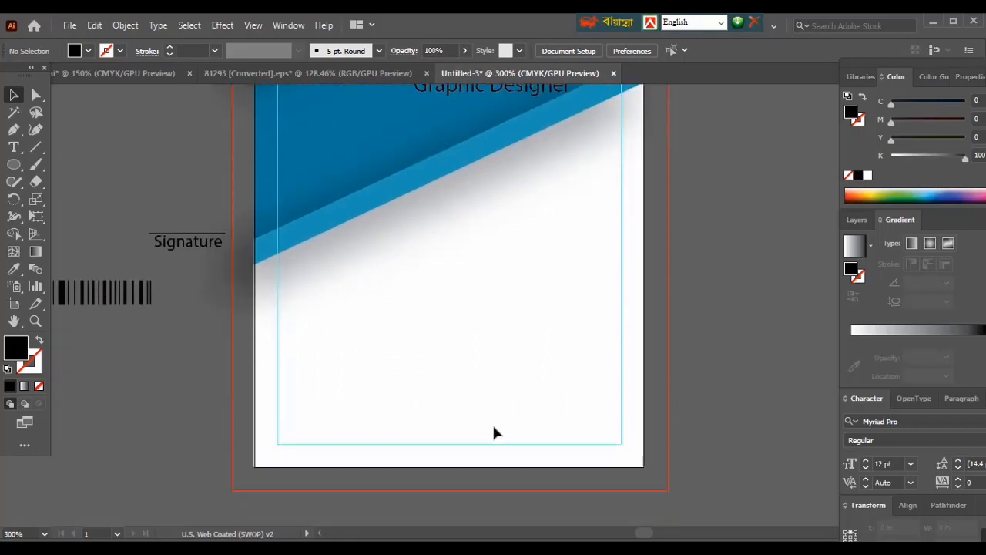
{"action": "scroll", "coordinate": [493, 432], "scroll_direction": "up", "scroll_amount": 2}
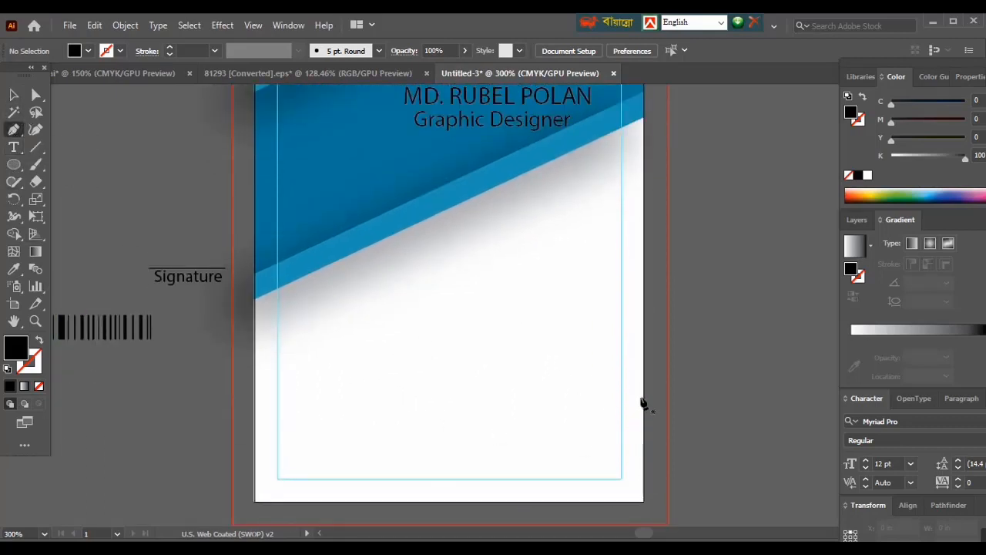
{"action": "left_click", "coordinate": [640, 397]}
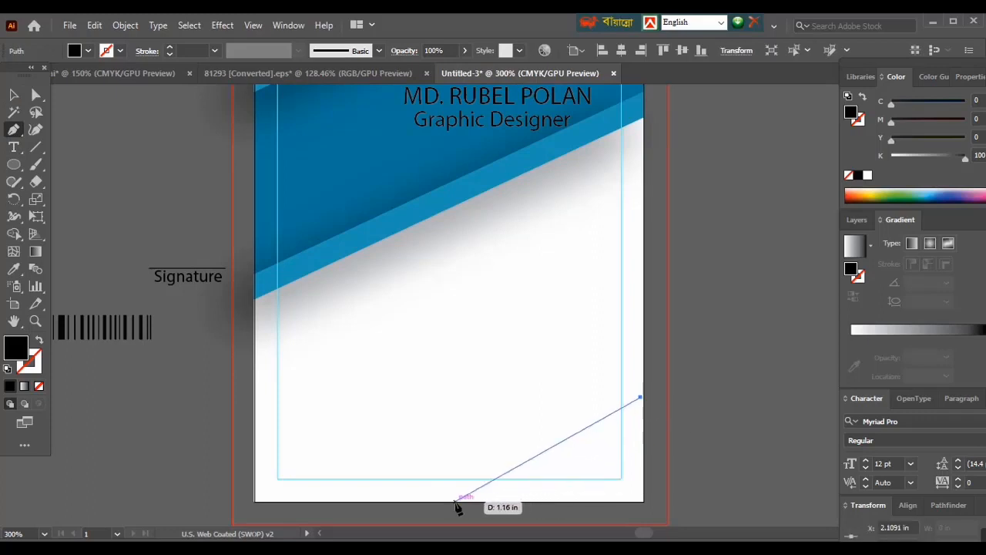
{"action": "left_click", "coordinate": [455, 502]}
{"action": "left_click", "coordinate": [644, 501]}
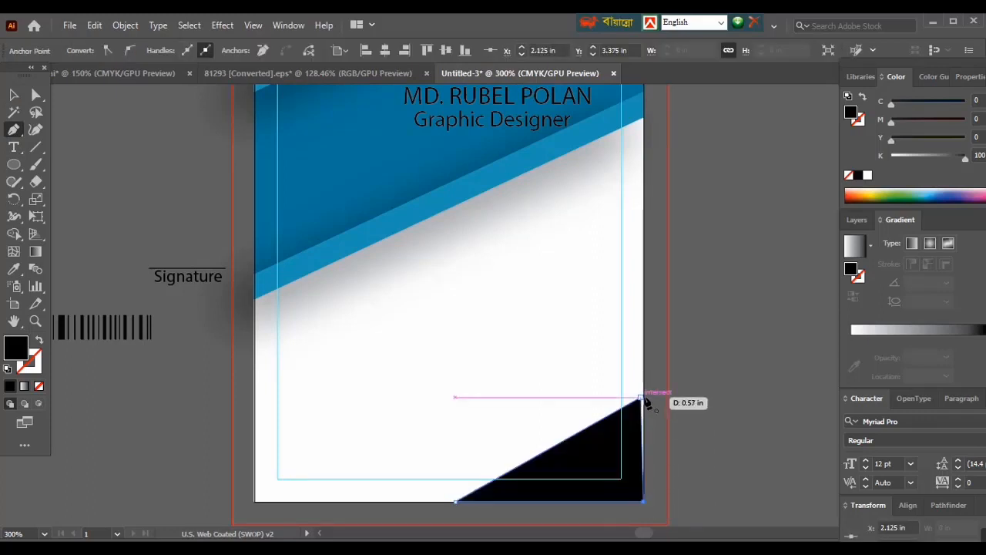
{"action": "left_click", "coordinate": [641, 399]}
{"action": "left_click", "coordinate": [641, 399]}
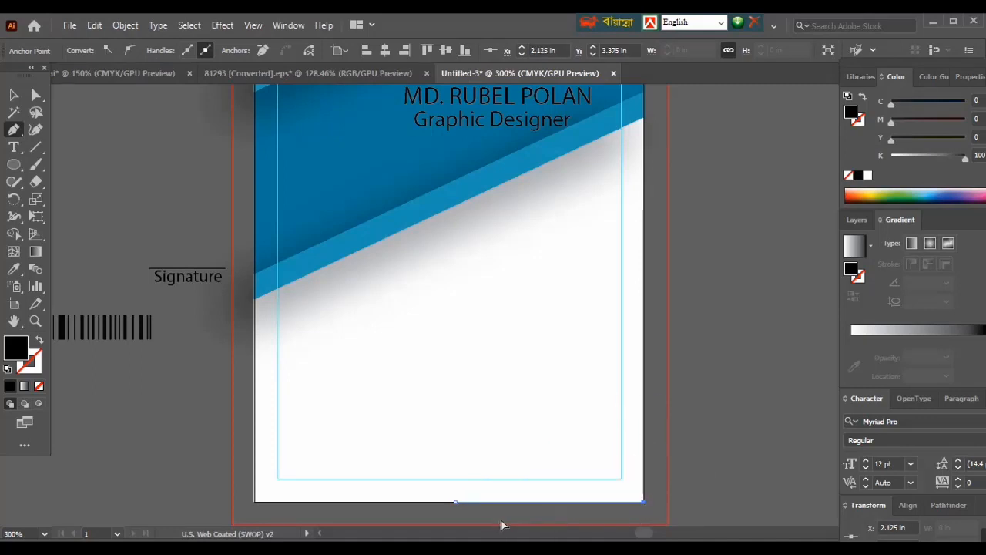
{"action": "key", "text": "ctrl+z"}
{"action": "left_click", "coordinate": [12, 96]}
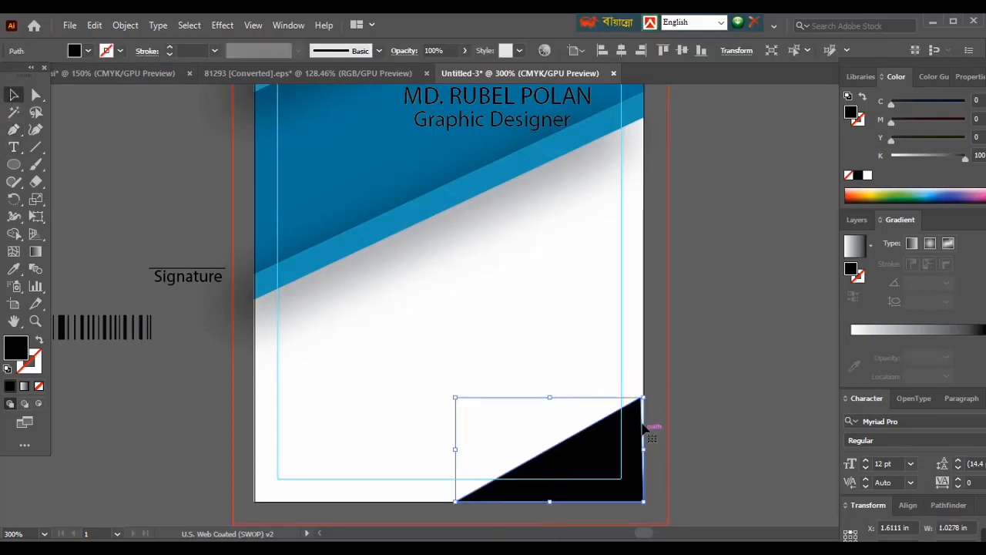
- Move the triangle's upper anchor point onto the card's right edge so its side runs flush with the edge
{"action": "left_click", "coordinate": [35, 94]}
{"action": "left_click_drag", "start_coordinate": [642, 399], "coordinate": [644, 397]}
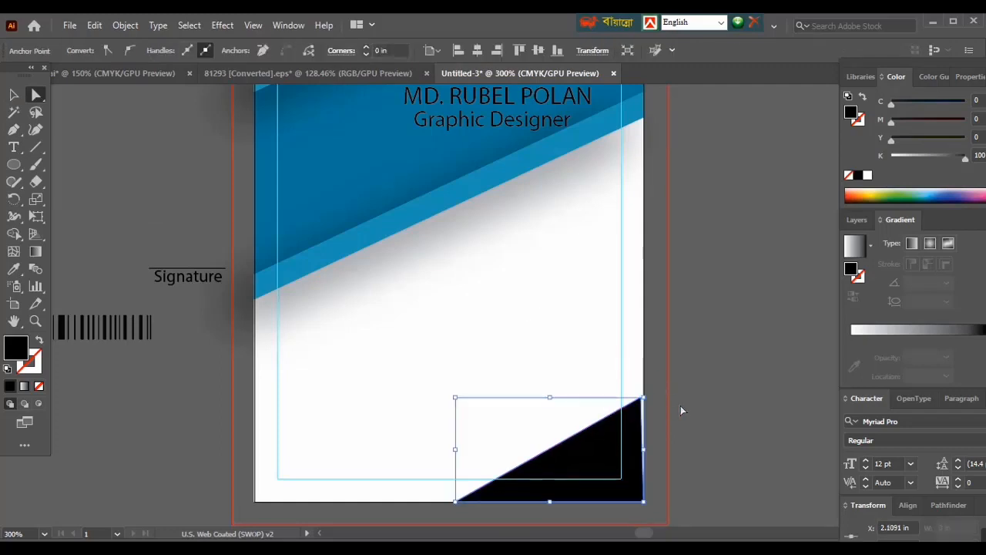
{"action": "key", "text": "ctrl+plus"}
{"action": "key", "text": "ctrl+plus"}
{"action": "key", "text": "ctrl+plus"}
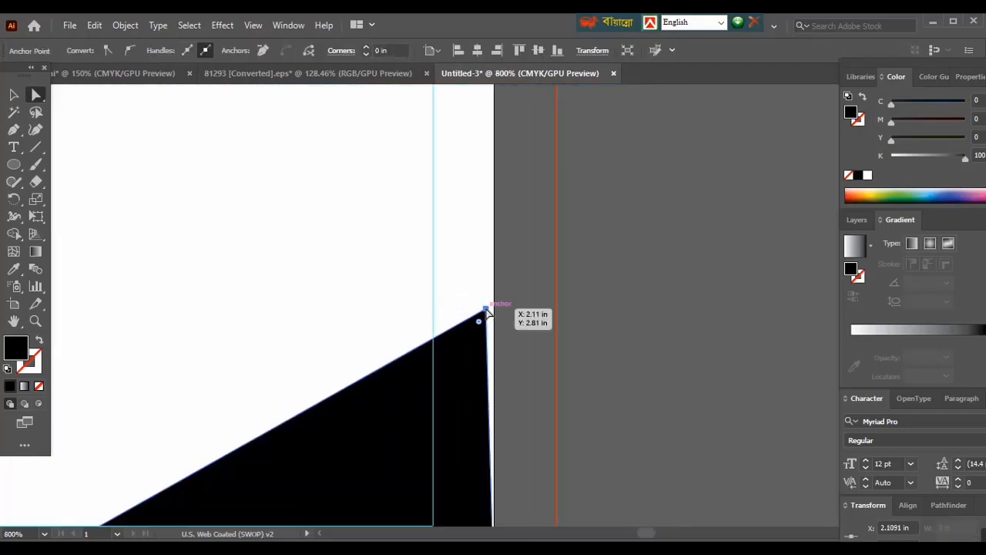
{"action": "left_click_drag", "start_coordinate": [487, 311], "coordinate": [493, 309]}
{"action": "left_click", "coordinate": [626, 360]}
- Fill the corner triangle with the dark blue sampled from the diagonal band
{"action": "key", "text": "ctrl+minus"}
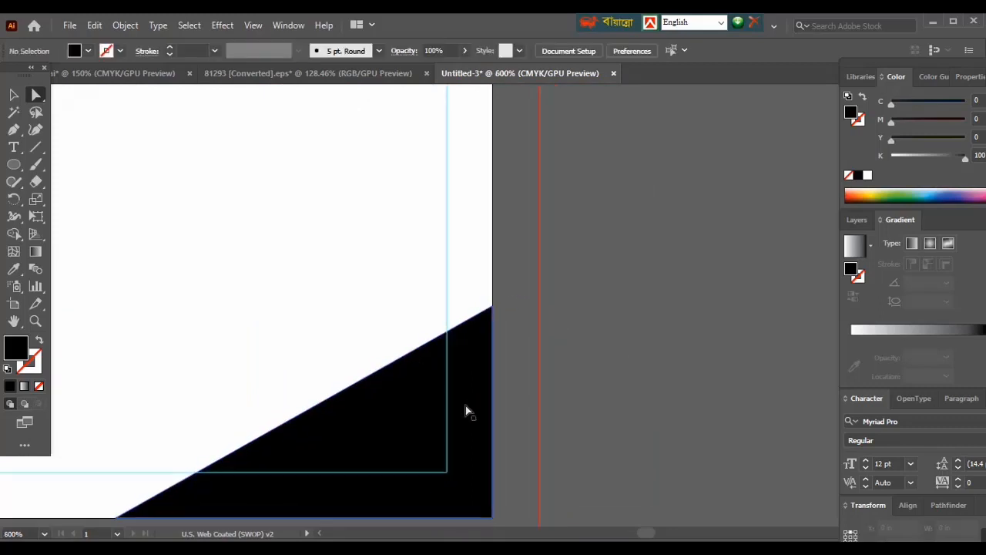
{"action": "key", "text": "ctrl+minus"}
{"action": "key", "text": "ctrl+minus"}
{"action": "key", "text": "ctrl+minus"}
{"action": "scroll", "coordinate": [464, 405], "scroll_direction": "up", "scroll_amount": 5}
{"action": "left_click_drag", "start_coordinate": [446, 378], "coordinate": [484, 379]}
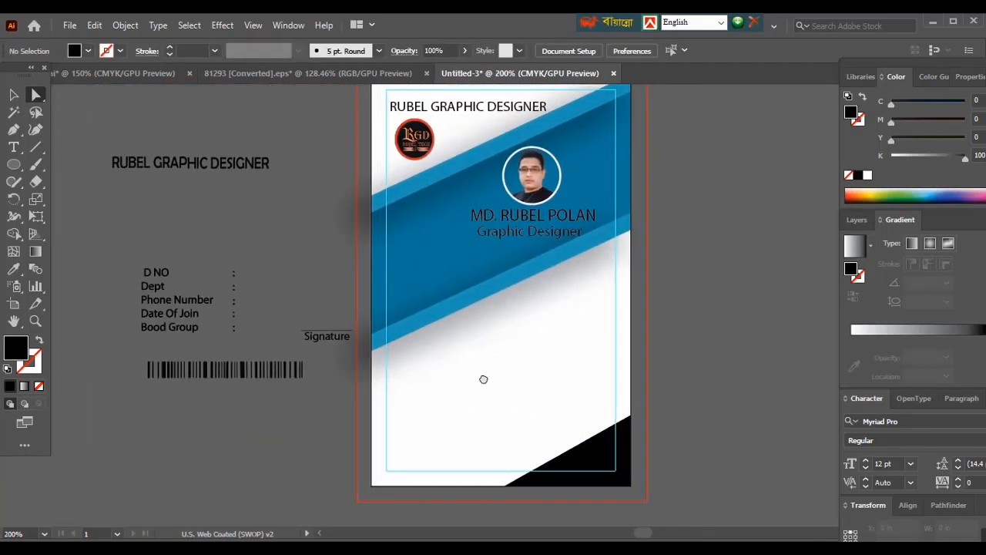
{"action": "left_click", "coordinate": [613, 466]}
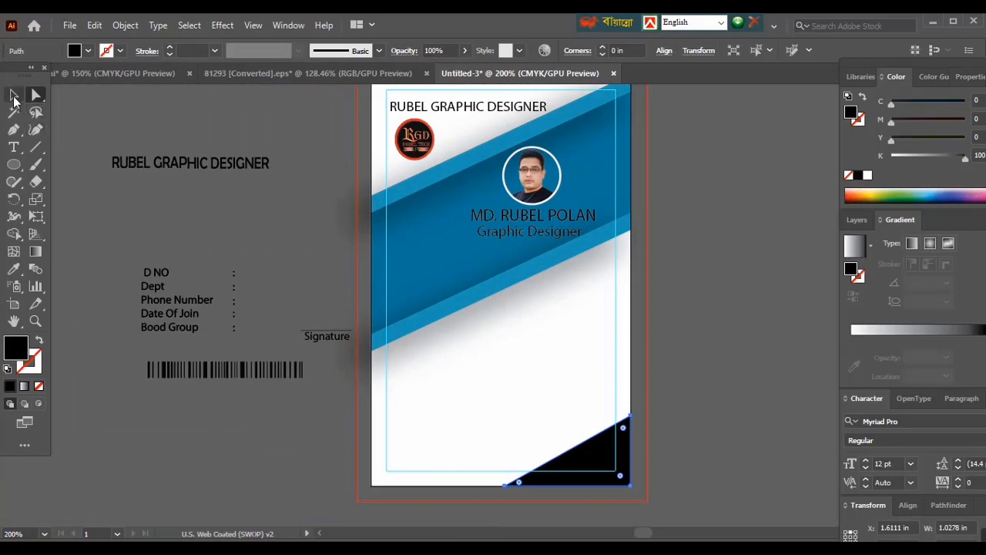
{"action": "left_click", "coordinate": [14, 96]}
{"action": "left_click", "coordinate": [14, 269]}
{"action": "left_click", "coordinate": [430, 259]}
{"action": "left_click", "coordinate": [14, 96]}
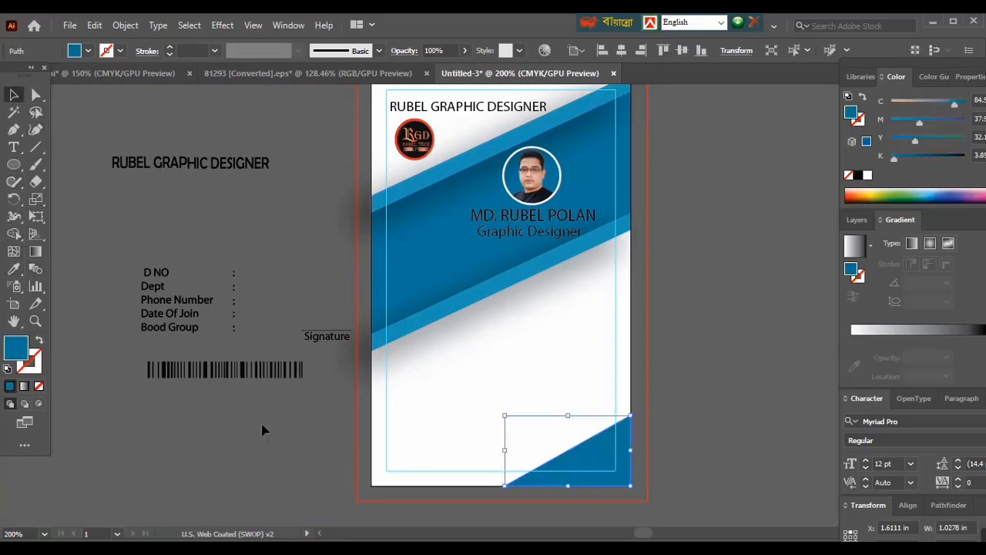
{"action": "left_click", "coordinate": [256, 459]}
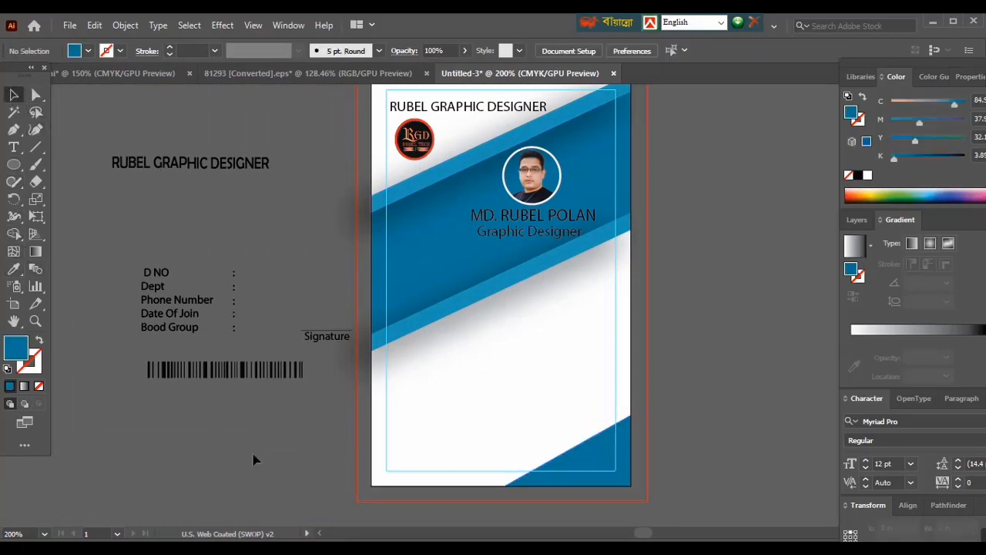
- Reduce the corner triangle to about 0.85 in wide and lower its height, keeping it anchored in the card's corner
{"action": "left_click", "coordinate": [581, 465]}
{"action": "left_click_drag", "start_coordinate": [504, 451], "coordinate": [527, 450]}
{"action": "left_click_drag", "start_coordinate": [580, 418], "coordinate": [578, 438]}
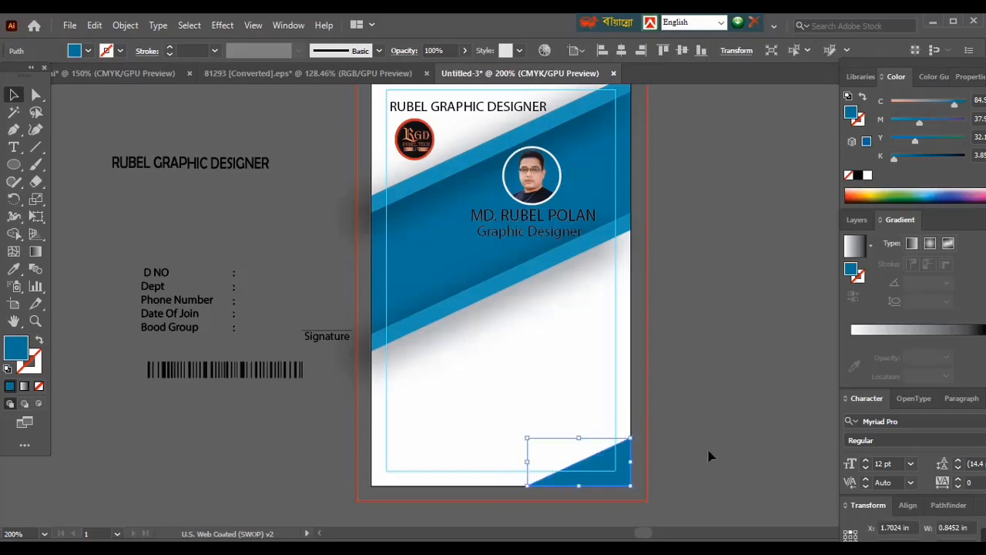
- Move the detail labels and the signature line from the pasteboard onto the card's white area below the blue band
{"action": "left_click", "coordinate": [709, 456]}
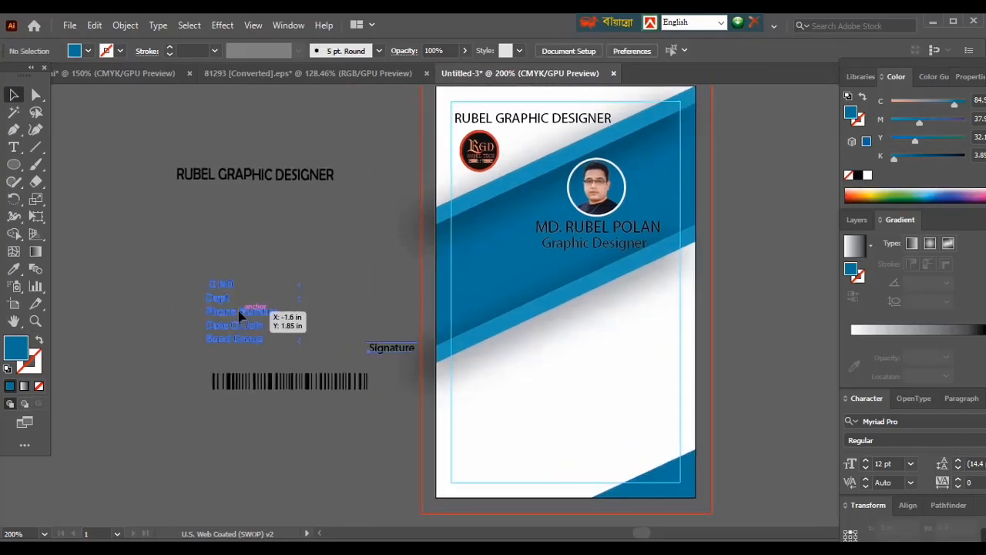
{"action": "left_click_drag", "start_coordinate": [218, 305], "coordinate": [463, 386]}
{"action": "left_click", "coordinate": [523, 416]}
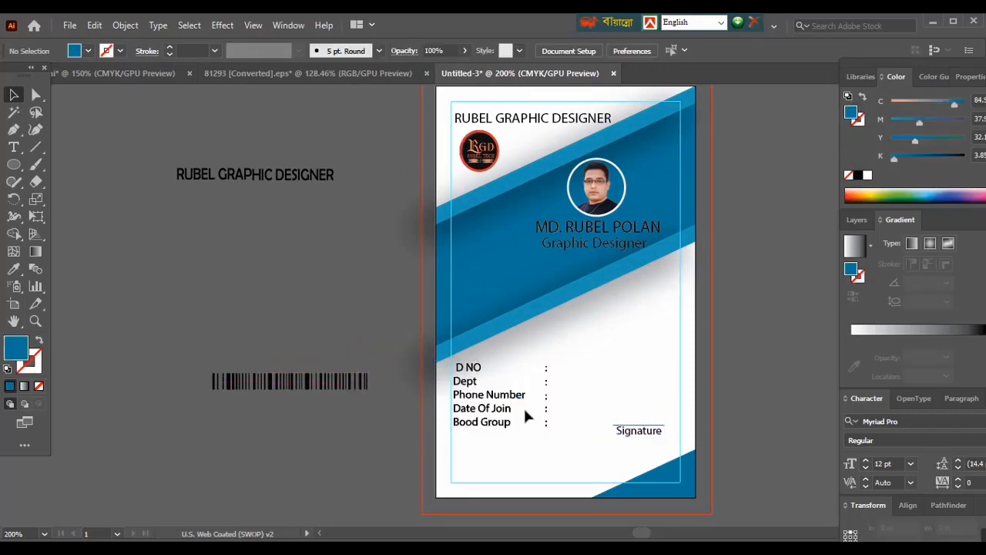
- Move the barcode from the pasteboard onto the card, below the detail labels
{"action": "left_click", "coordinate": [271, 390]}
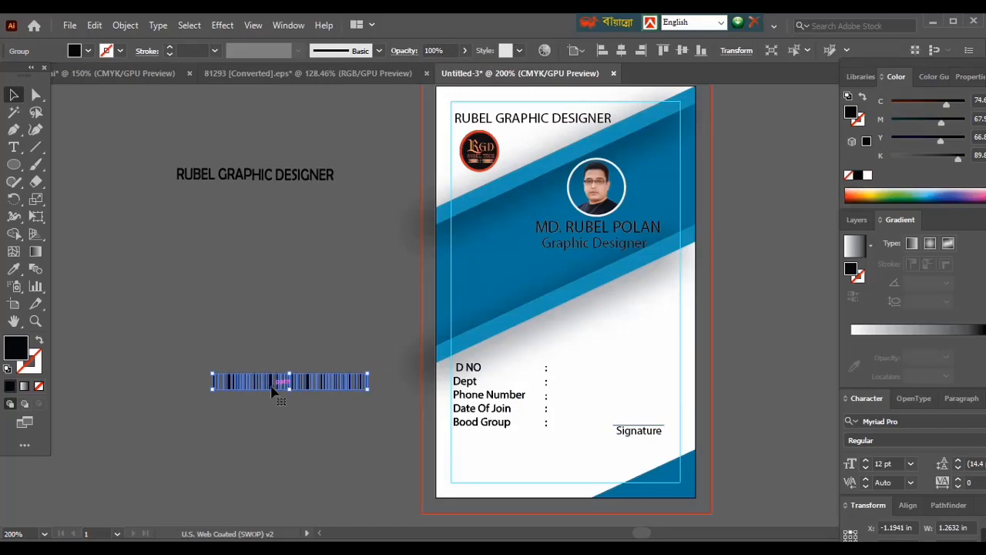
{"action": "left_click_drag", "start_coordinate": [272, 390], "coordinate": [534, 471]}
{"action": "left_click", "coordinate": [337, 466]}
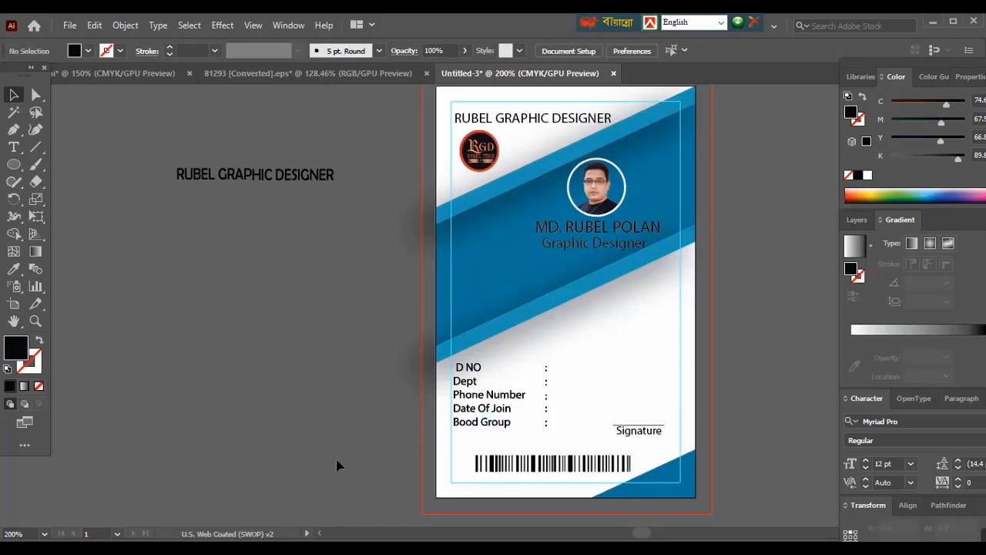
{"action": "left_click_drag", "start_coordinate": [618, 296], "coordinate": [469, 343]}
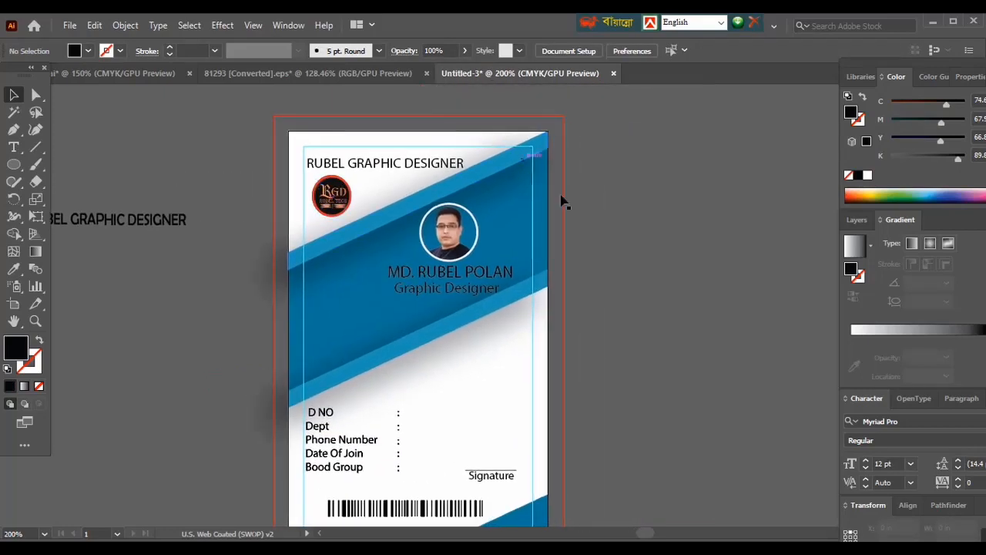
{"action": "left_click_drag", "start_coordinate": [441, 403], "coordinate": [472, 378]}
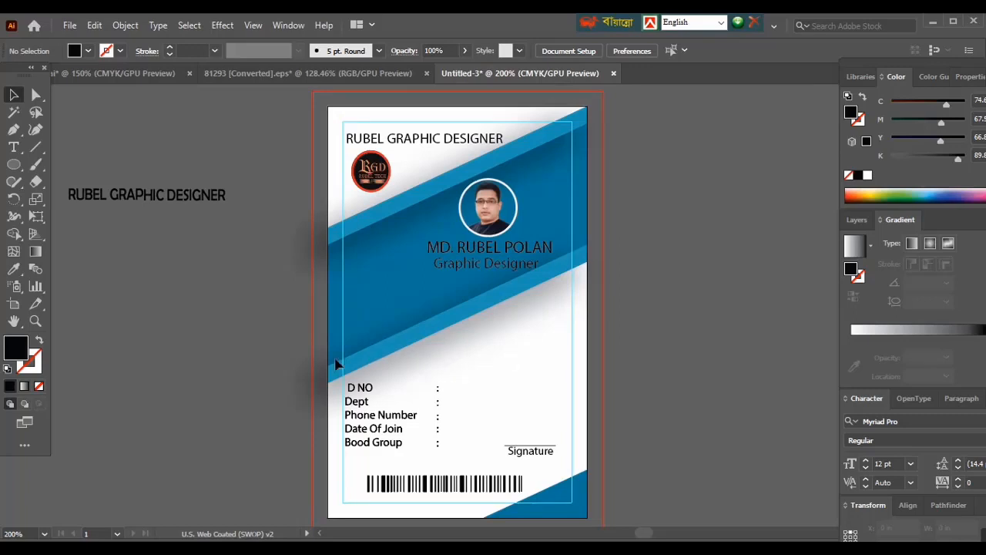
{"action": "left_click", "coordinate": [136, 71]}
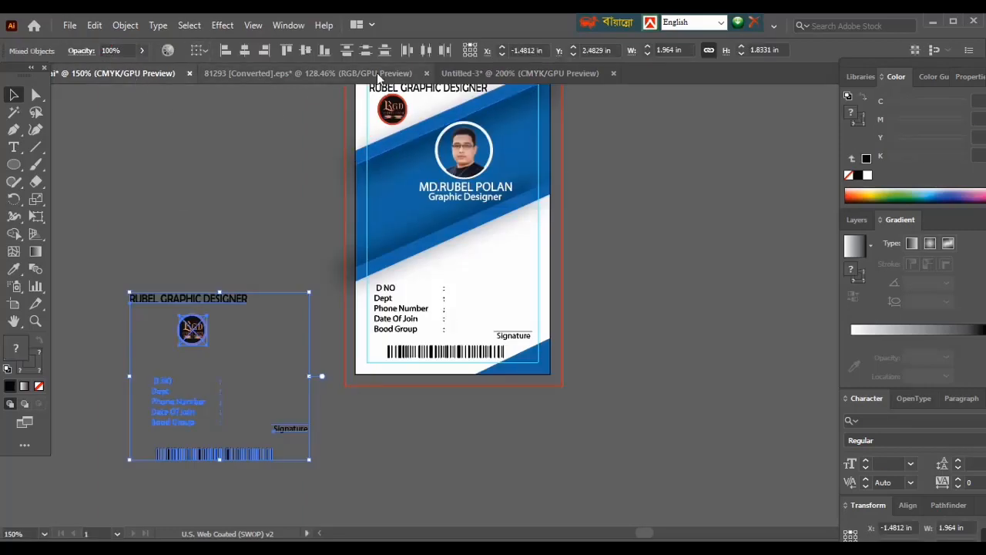
{"action": "left_click", "coordinate": [493, 73]}
{"action": "scroll", "coordinate": [431, 300], "scroll_direction": "down", "scroll_amount": 1}
{"action": "scroll", "coordinate": [431, 301], "scroll_direction": "up", "scroll_amount": 2}
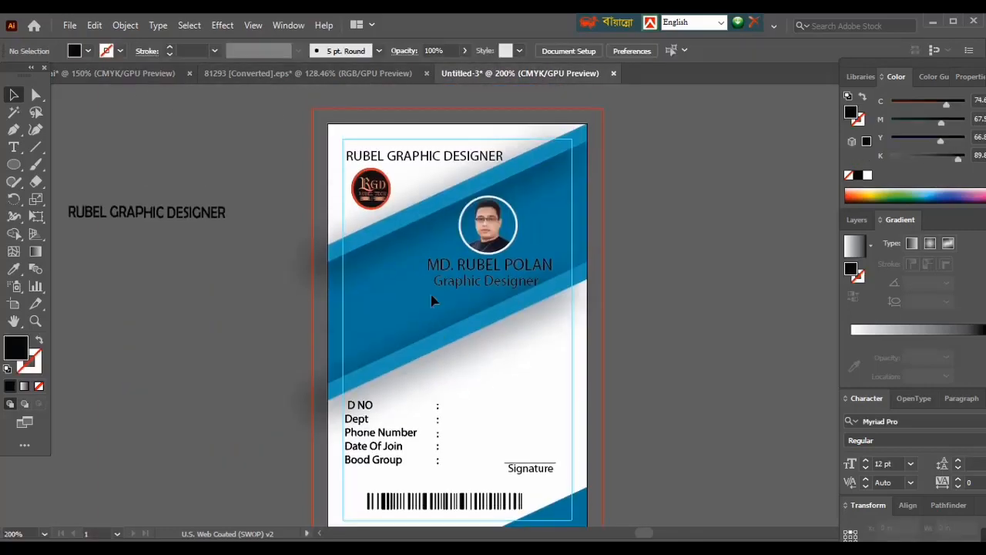
- Place the finished-card image 24-02-2023.jpg from the desktop into the card document and move it off the artboard onto the pasteboard
{"action": "left_click", "coordinate": [934, 22]}
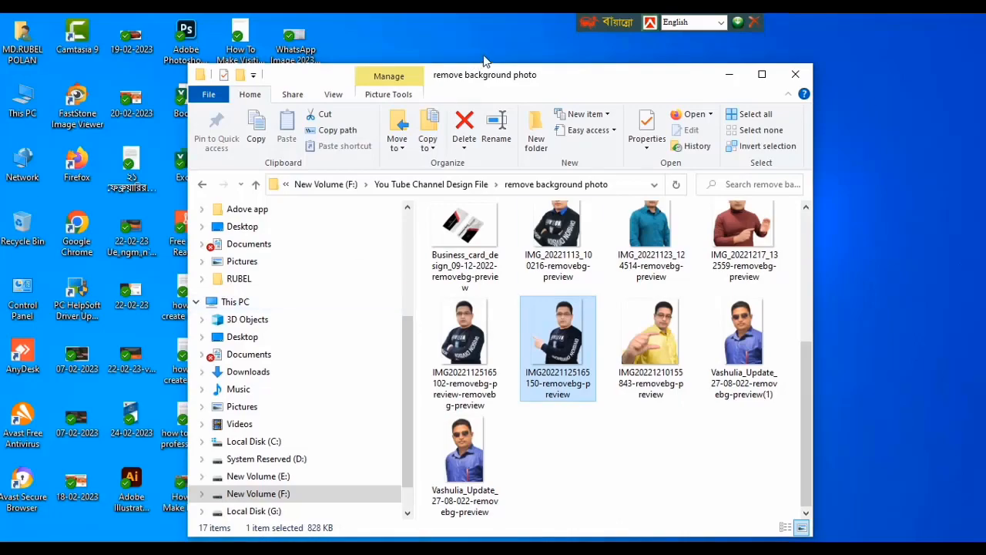
{"action": "left_click_drag", "start_coordinate": [577, 77], "coordinate": [780, 86]}
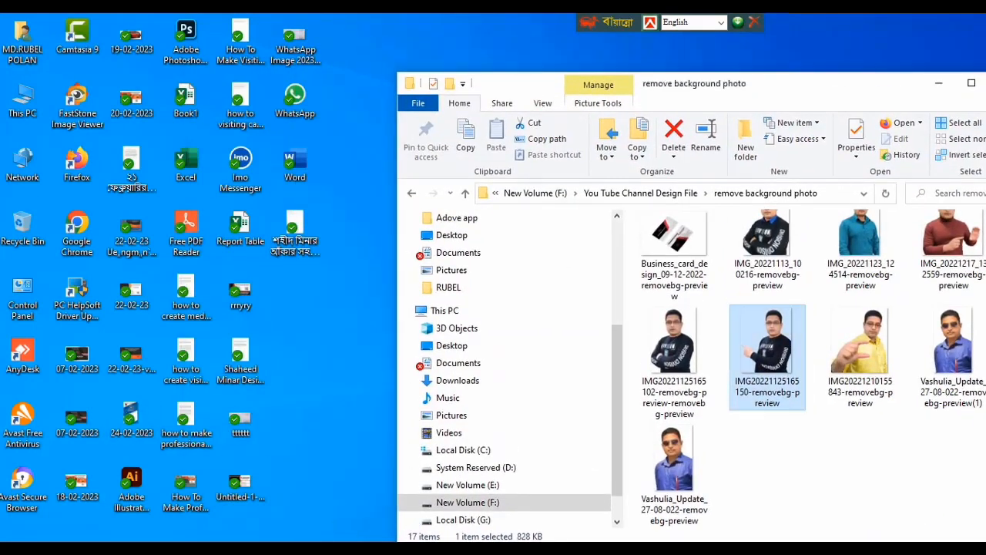
{"action": "left_click", "coordinate": [354, 547]}
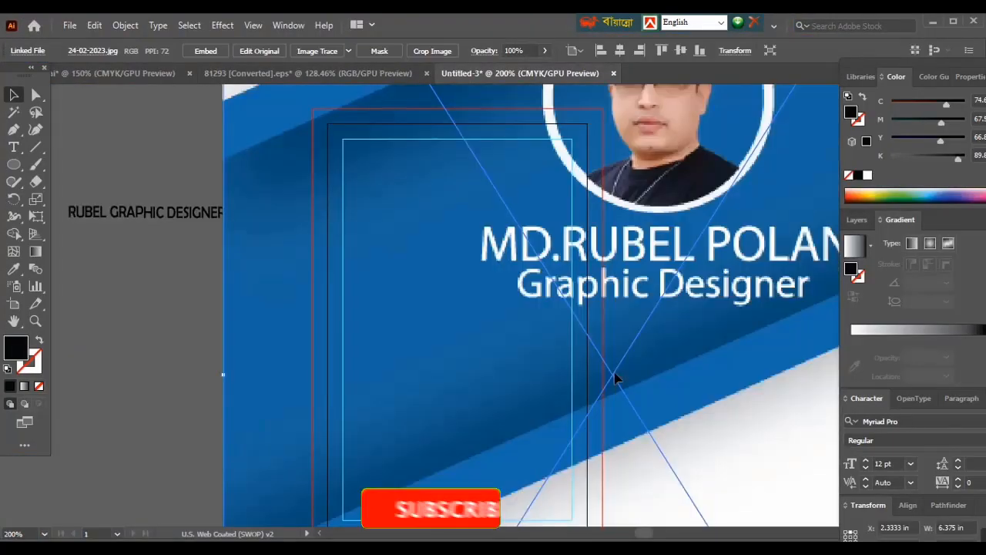
{"action": "key", "text": "ctrl+minus"}
{"action": "key", "text": "ctrl+minus"}
{"action": "key", "text": "ctrl+minus"}
{"action": "key", "text": "ctrl+minus"}
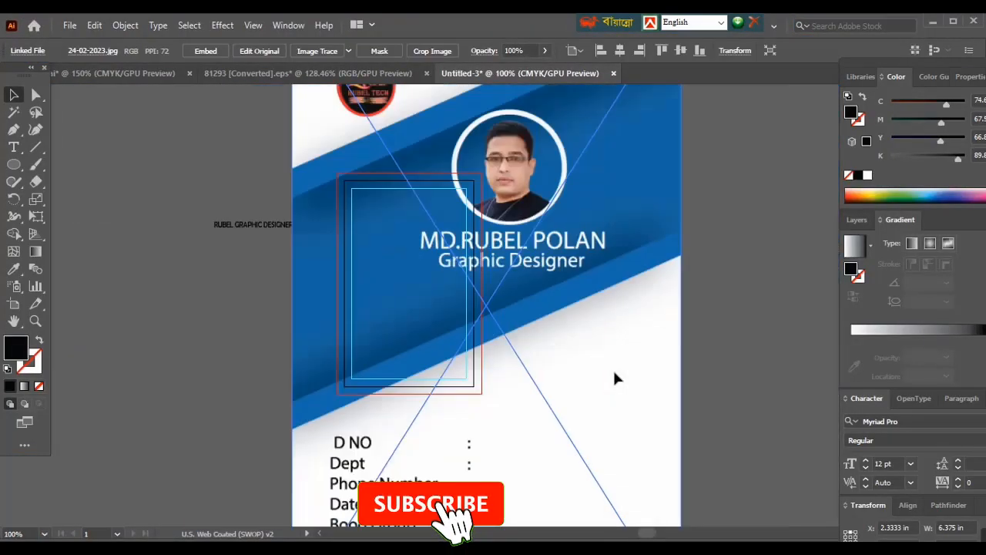
{"action": "left_click_drag", "start_coordinate": [512, 363], "coordinate": [221, 355]}
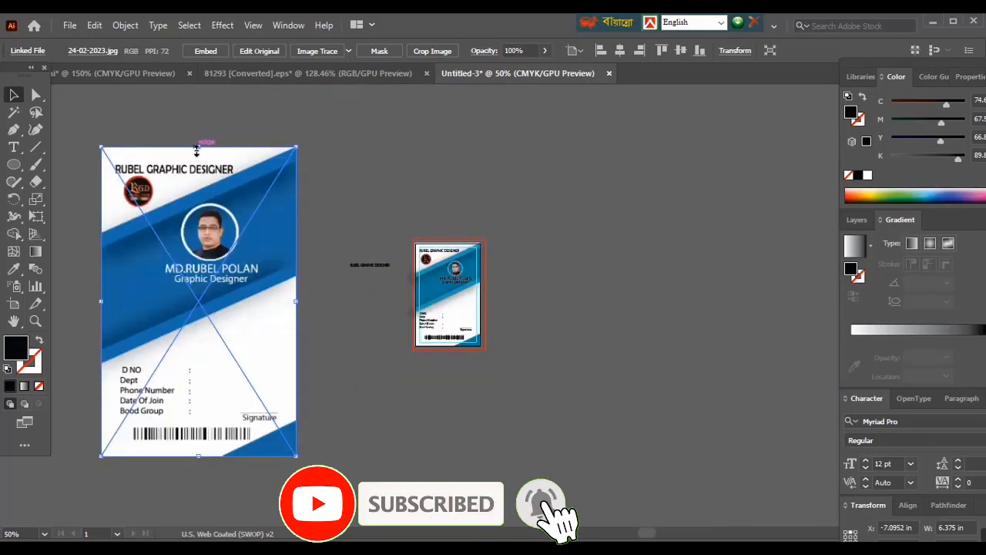
- Scale the placed reference image down to about 2.8 in wide and position it beside the card's right edge
{"action": "left_click_drag", "start_coordinate": [198, 147], "coordinate": [198, 320]}
{"action": "key", "text": "space"}
{"action": "left_click_drag", "start_coordinate": [382, 404], "coordinate": [465, 436]}
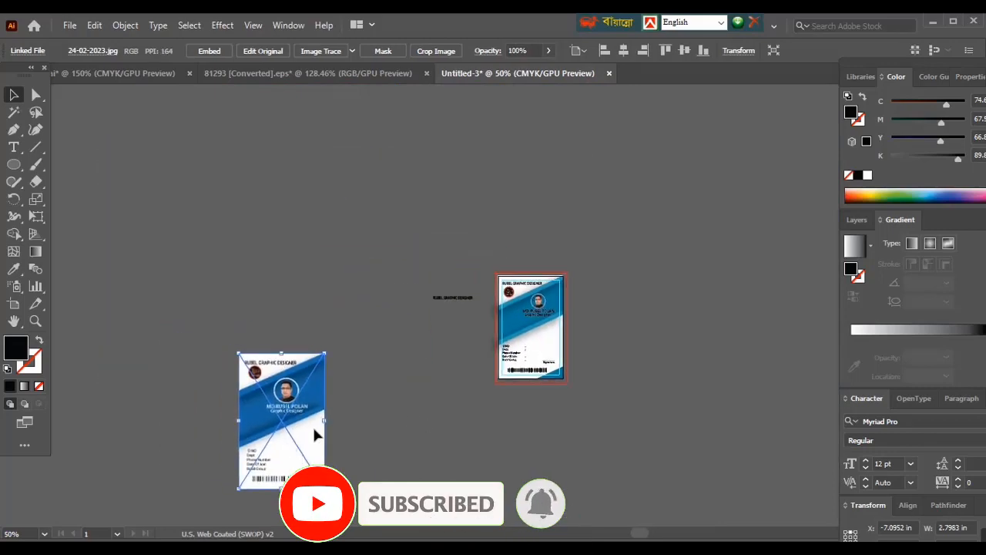
{"action": "left_click_drag", "start_coordinate": [290, 442], "coordinate": [656, 346]}
{"action": "key", "text": "ctrl+plus"}
{"action": "key", "text": "ctrl+plus"}
{"action": "key", "text": "ctrl+plus"}
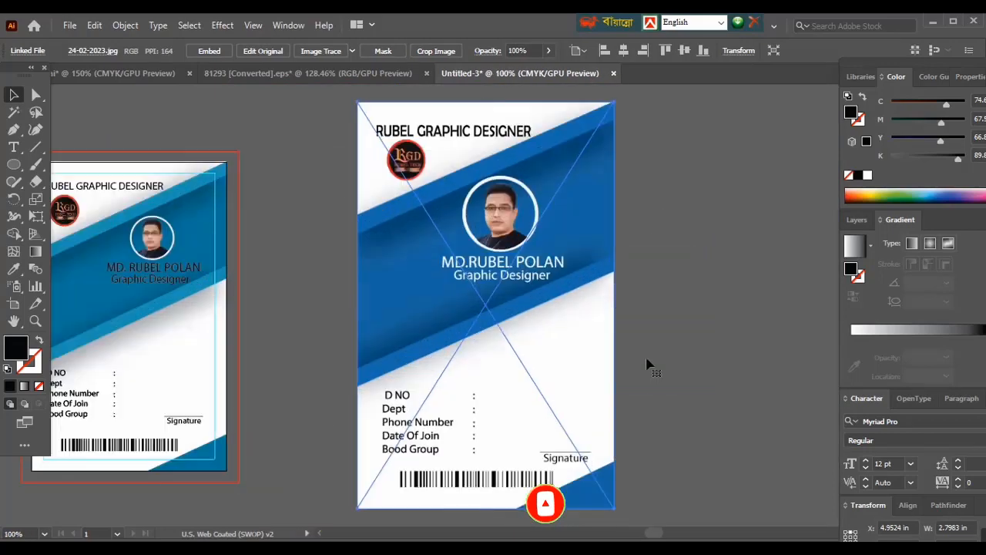
{"action": "key", "text": "space"}
{"action": "left_click_drag", "start_coordinate": [340, 422], "coordinate": [423, 429]}
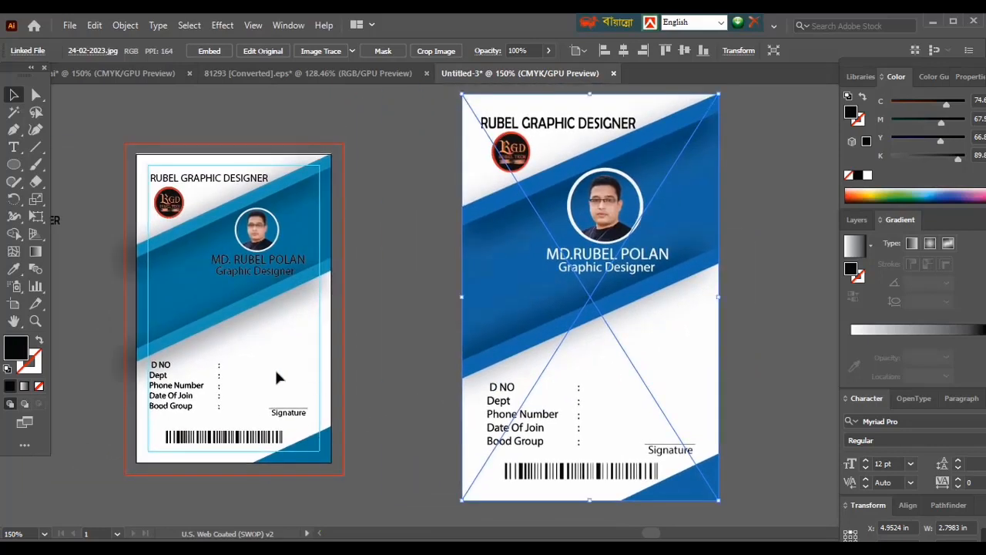
{"action": "left_click_drag", "start_coordinate": [570, 348], "coordinate": [501, 362]}
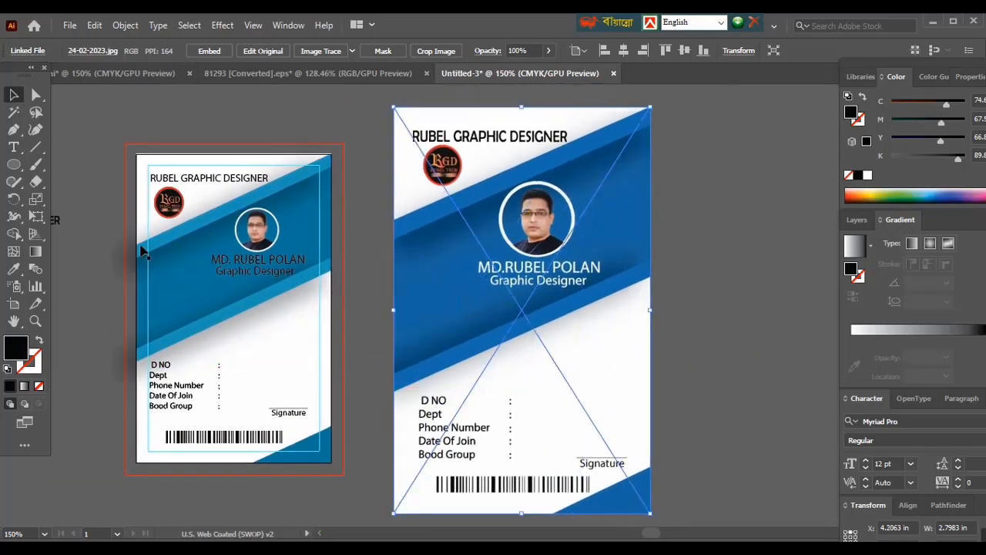
- Fill the wide centre of the card's diagonal band with the blue sampled from the reference image's band
{"action": "left_click", "coordinate": [107, 189]}
{"action": "left_click", "coordinate": [189, 233]}
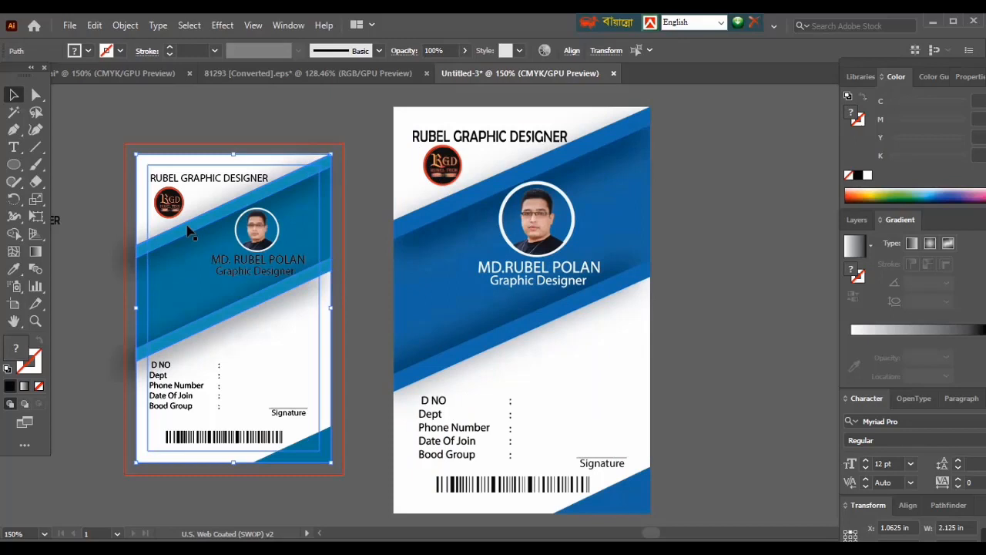
{"action": "left_click", "coordinate": [87, 117]}
{"action": "left_click", "coordinate": [177, 282]}
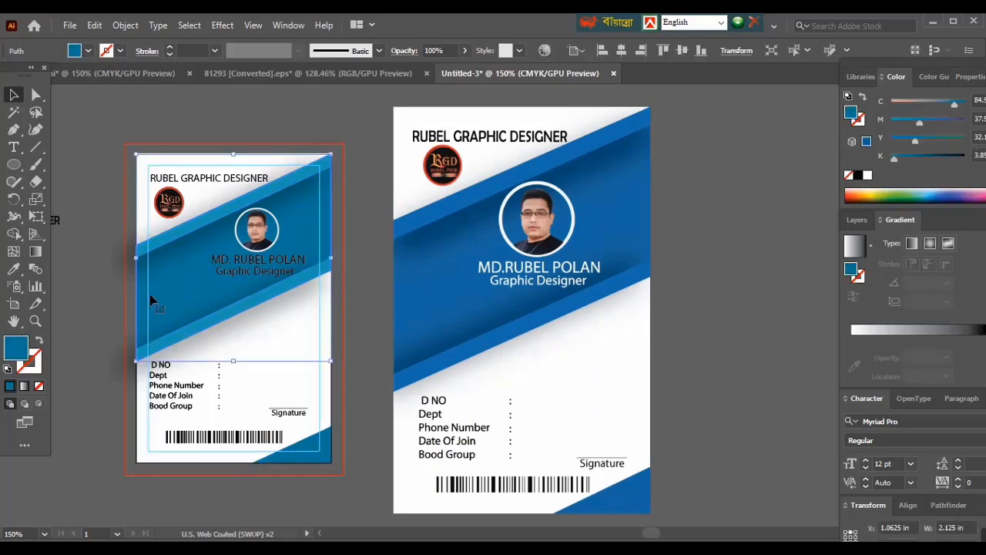
{"action": "left_click", "coordinate": [434, 282]}
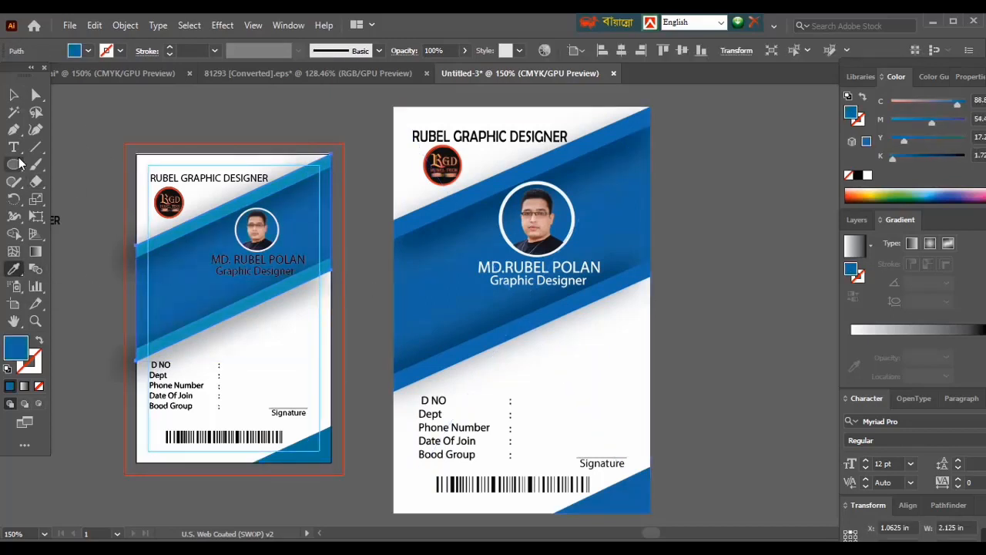
- Recolour the band's upper and lower edge stripes with the blue sampled from the matching stripes in the reference image
{"action": "left_click", "coordinate": [177, 234]}
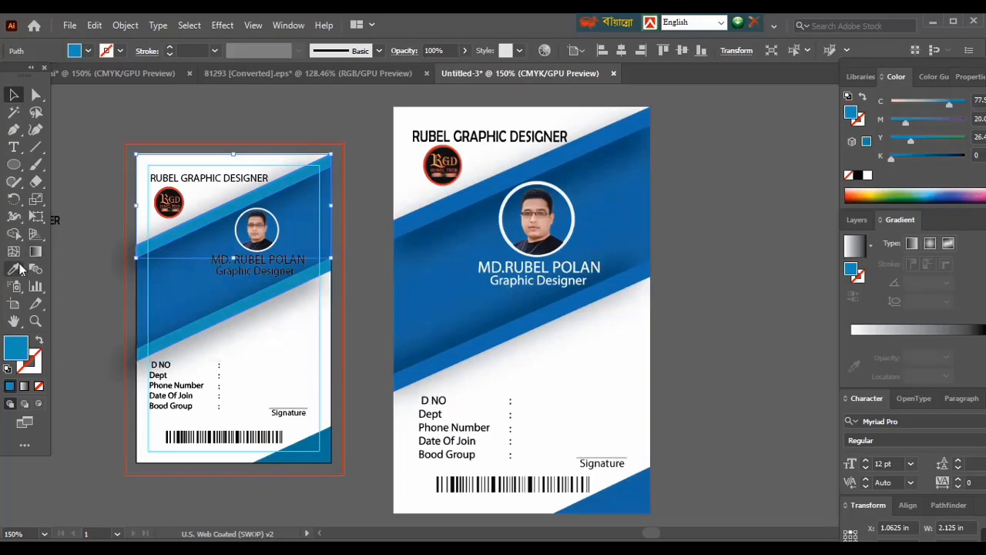
{"action": "left_click", "coordinate": [19, 269]}
{"action": "left_click", "coordinate": [427, 214]}
{"action": "left_click", "coordinate": [14, 95]}
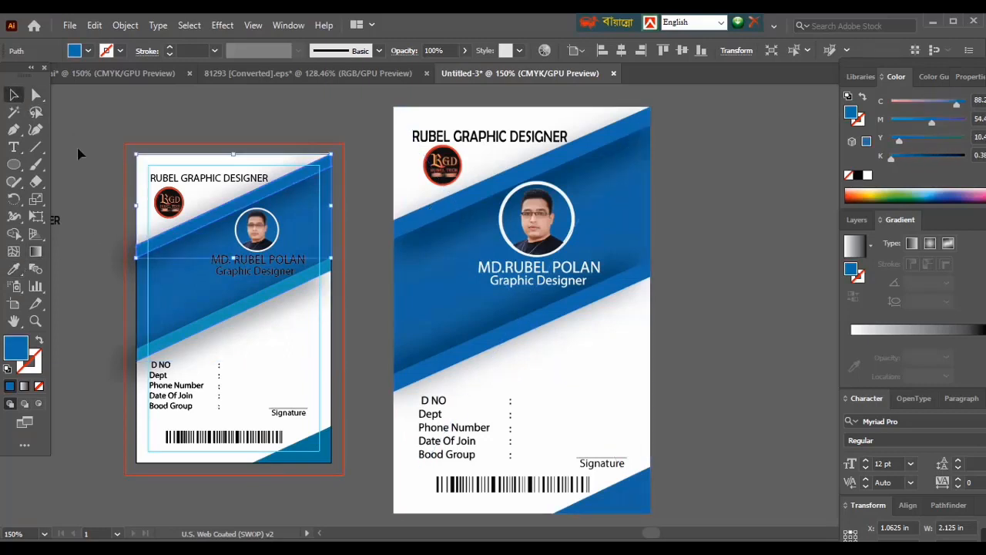
{"action": "left_click", "coordinate": [189, 326]}
{"action": "left_click", "coordinate": [15, 268]}
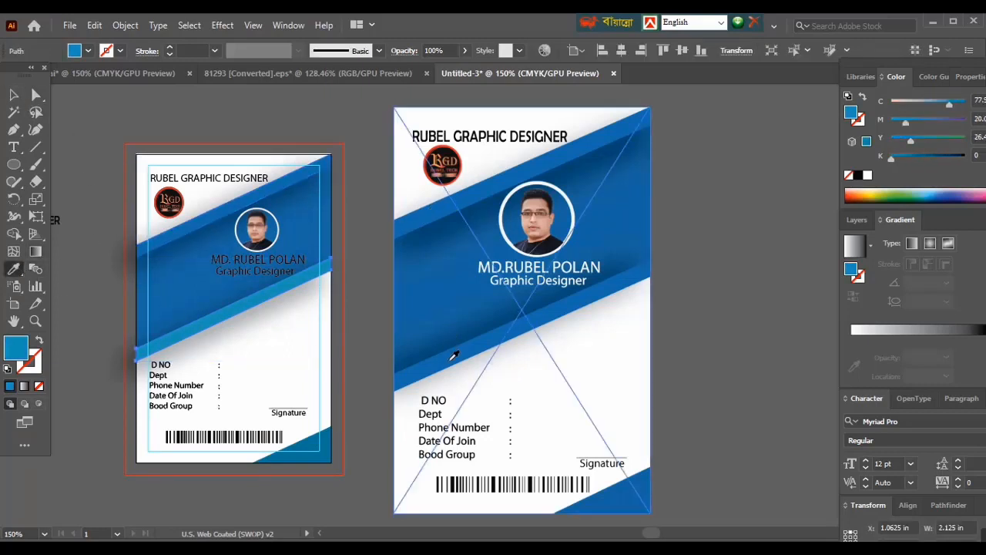
{"action": "left_click", "coordinate": [455, 355]}
{"action": "left_click", "coordinate": [15, 95]}
{"action": "left_click", "coordinate": [120, 116]}
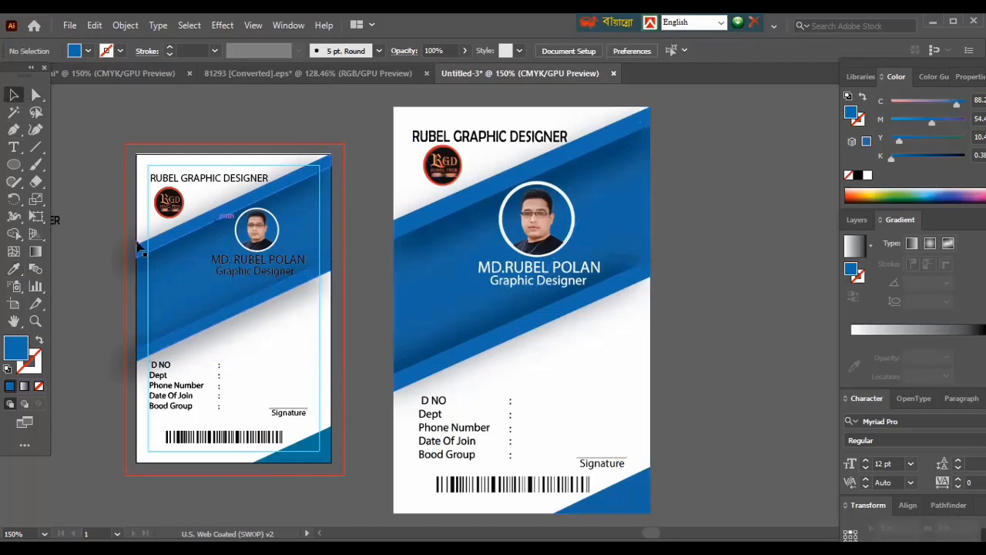
- Fill the card's lower-right corner triangle with the blue sampled from the reference image
{"action": "left_click", "coordinate": [312, 461]}
{"action": "left_click", "coordinate": [15, 269]}
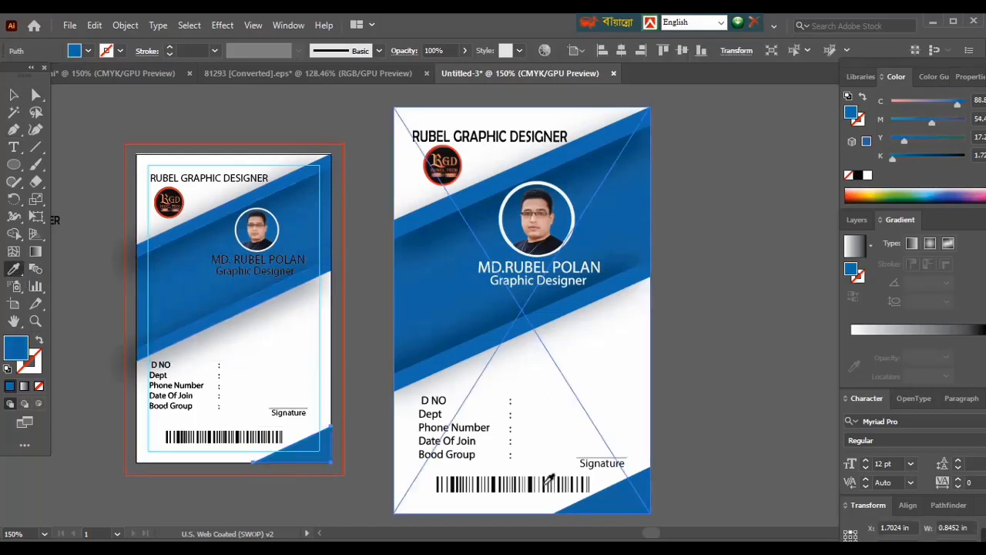
{"action": "left_click", "coordinate": [14, 96]}
{"action": "left_click", "coordinate": [99, 119]}
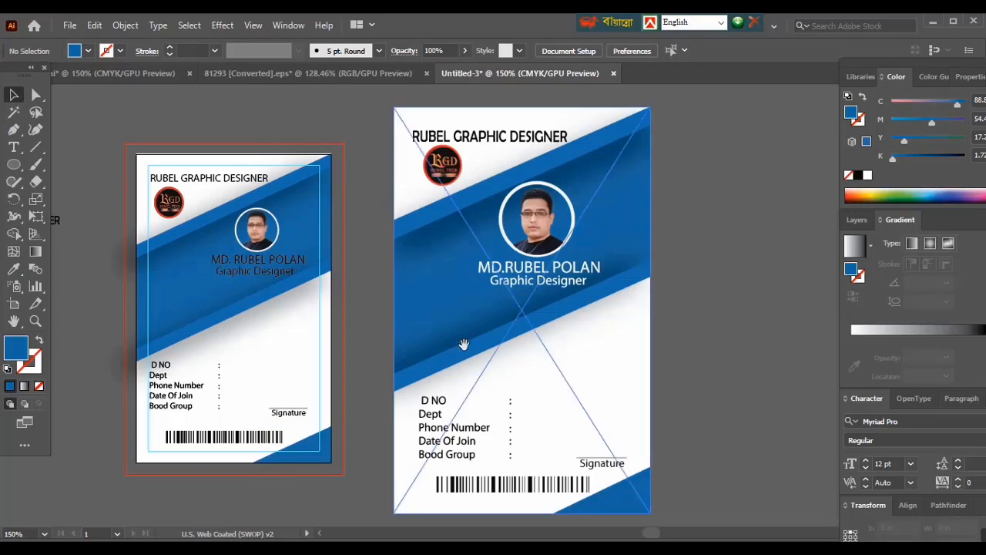
- Scale the reference image down to about 2.16 in wide and align it level with the card on its right side
{"action": "left_click_drag", "start_coordinate": [463, 343], "coordinate": [592, 326]}
{"action": "left_click", "coordinate": [646, 119]}
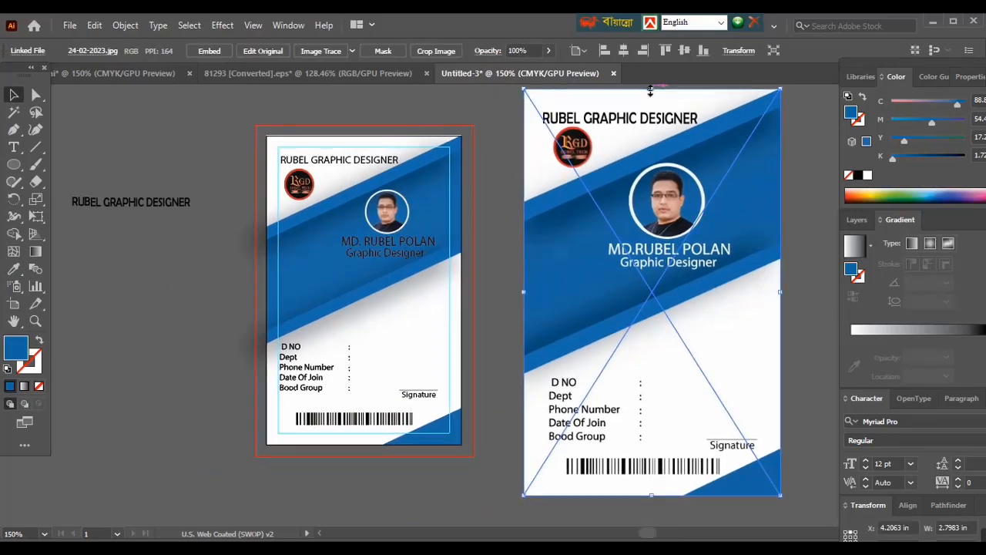
{"action": "left_click_drag", "start_coordinate": [651, 93], "coordinate": [651, 154]}
{"action": "left_click_drag", "start_coordinate": [664, 352], "coordinate": [657, 323]}
{"action": "left_click_drag", "start_coordinate": [646, 127], "coordinate": [647, 157]}
{"action": "left_click_drag", "start_coordinate": [652, 335], "coordinate": [641, 317]}
{"action": "left_click_drag", "start_coordinate": [448, 332], "coordinate": [517, 334]}
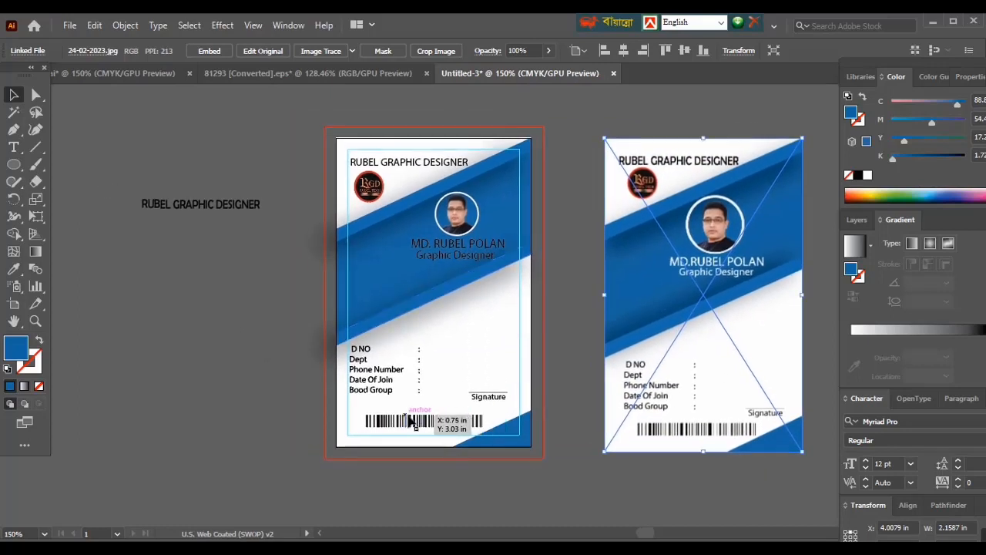
- Convert the employee name and job title text to outlines and fill them with white
{"action": "left_click", "coordinate": [440, 255]}
{"action": "right_click", "coordinate": [445, 262]}
{"action": "left_click", "coordinate": [485, 340]}
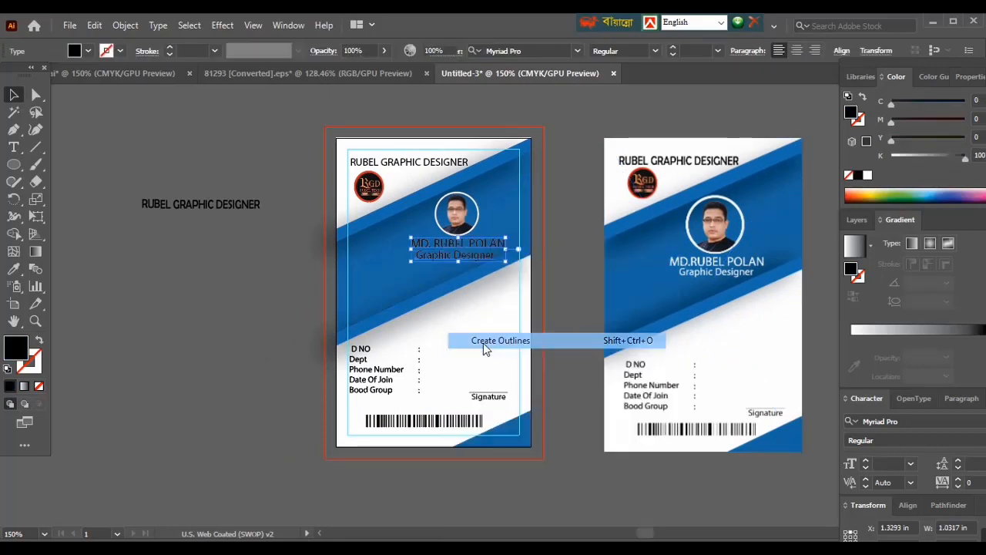
{"action": "left_click", "coordinate": [13, 270]}
{"action": "left_click", "coordinate": [297, 258]}
{"action": "left_click", "coordinate": [14, 95]}
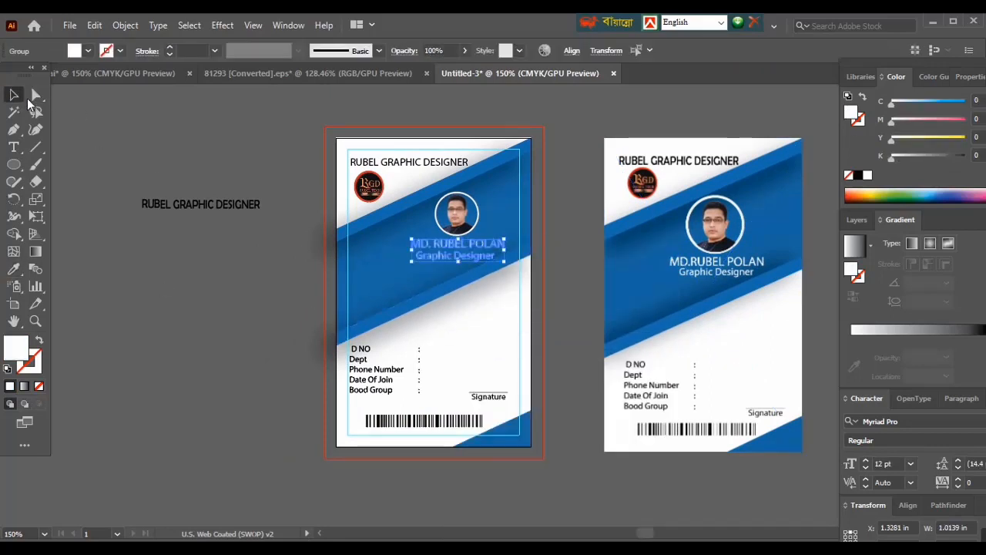
{"action": "left_click", "coordinate": [285, 224]}
- Try the Elephant font on the card's heading text, and set it to Myriad Variable Concept instead
{"action": "left_click", "coordinate": [456, 161]}
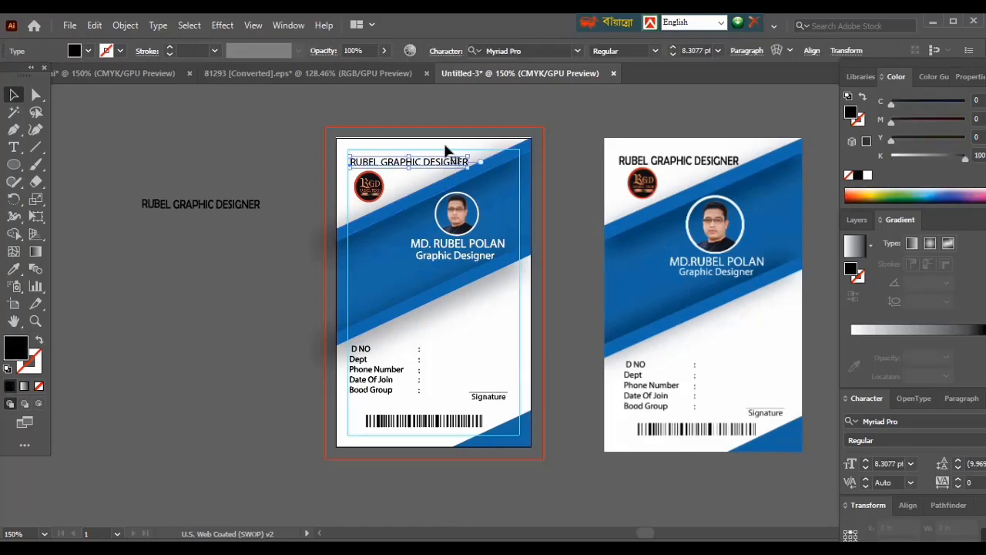
{"action": "left_click", "coordinate": [577, 50]}
{"action": "left_click", "coordinate": [672, 190]}
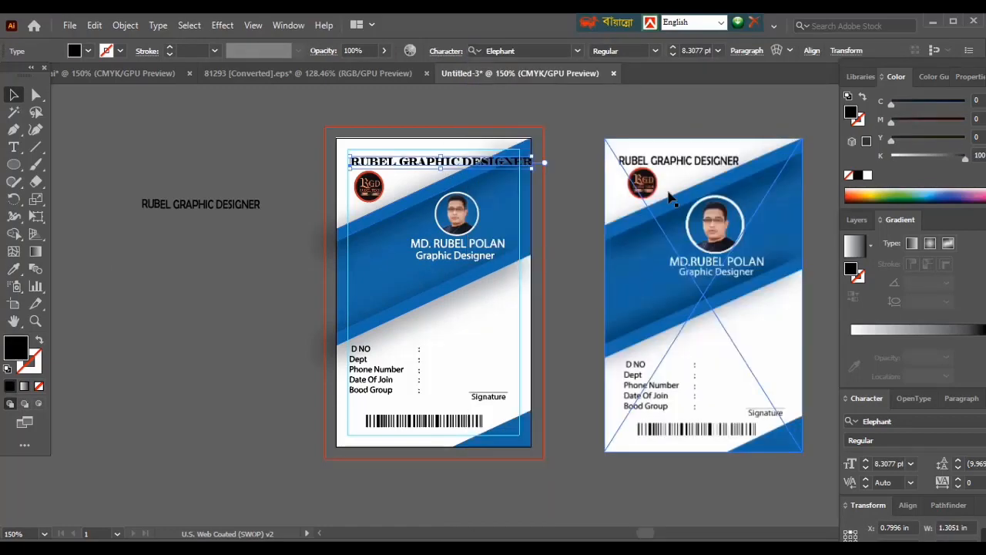
{"action": "left_click", "coordinate": [577, 50]}
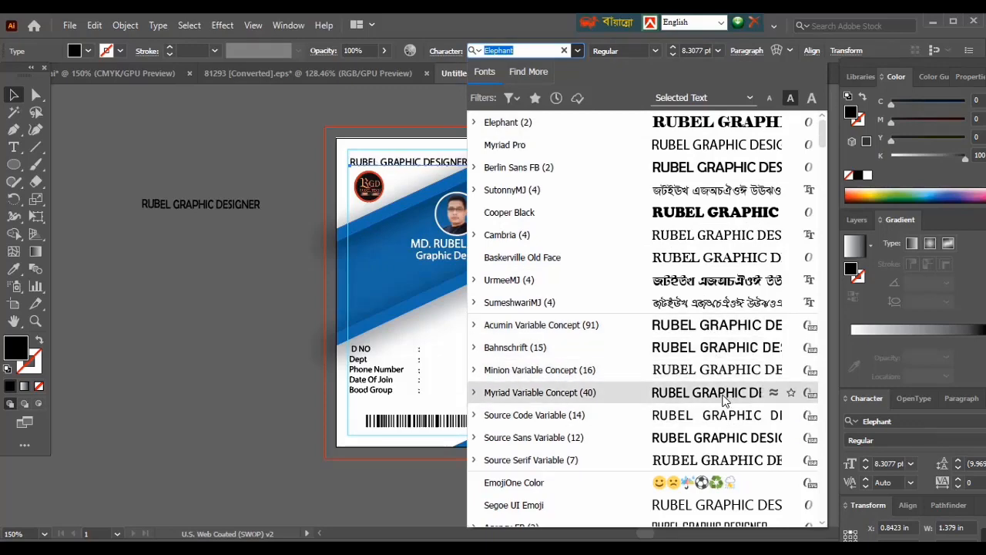
{"action": "left_click", "coordinate": [724, 393]}
{"action": "left_click", "coordinate": [175, 119]}
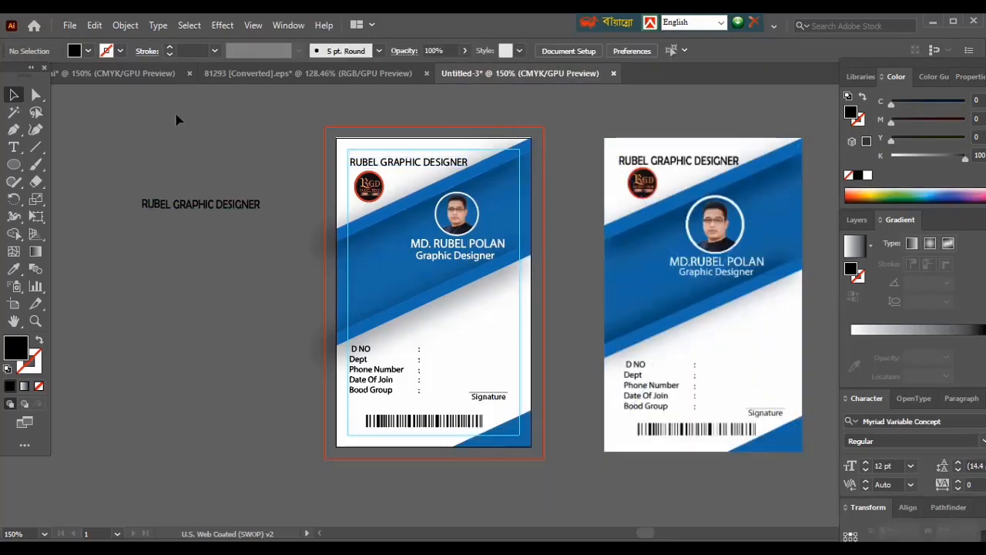
- Move the card's heading text slightly upward, keeping it above the logo and inside the margin guides
{"action": "key", "text": "ctrl+plus"}
{"action": "key", "text": "ctrl+plus"}
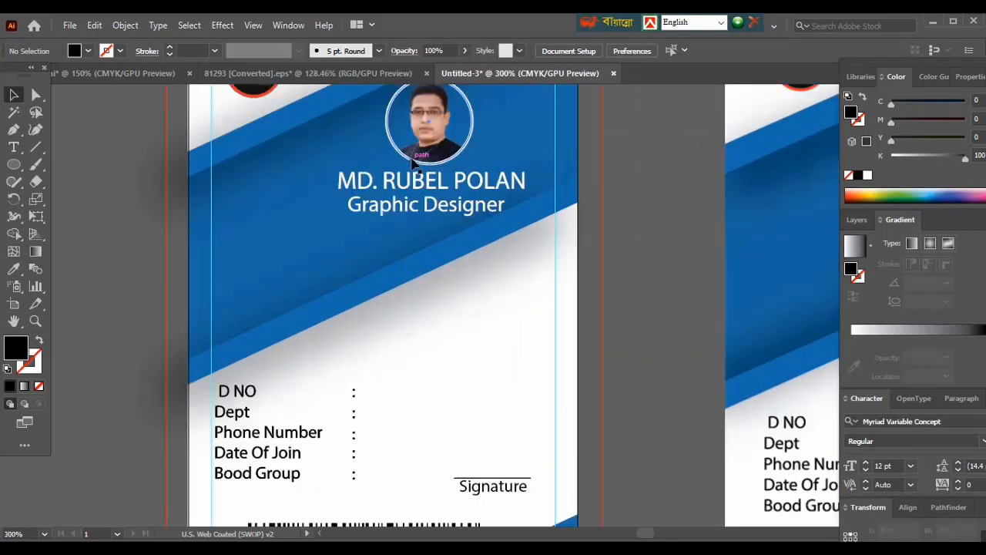
{"action": "scroll", "coordinate": [414, 163], "scroll_direction": "up", "scroll_amount": 2}
{"action": "left_click", "coordinate": [384, 181]}
{"action": "left_click_drag", "start_coordinate": [382, 179], "coordinate": [382, 173]}
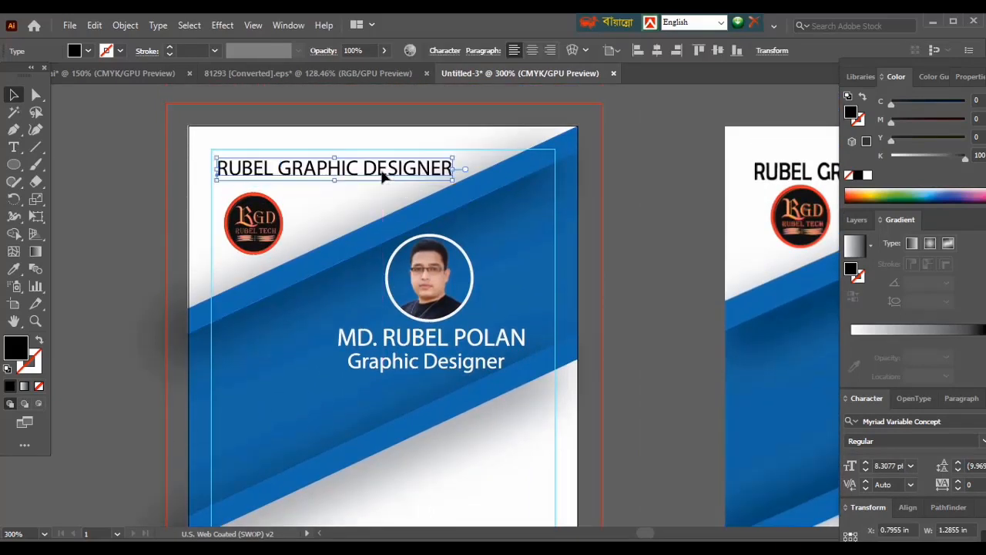
- Widen the card's heading text to about 1.33 in and move the logo up and slightly inward beneath it
{"action": "left_click_drag", "start_coordinate": [453, 168], "coordinate": [463, 167]}
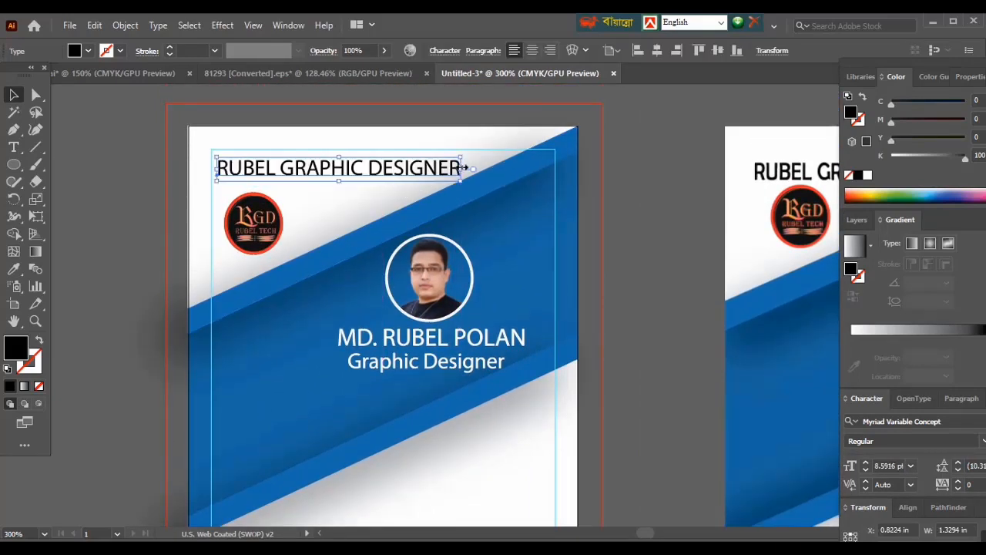
{"action": "left_click", "coordinate": [123, 172]}
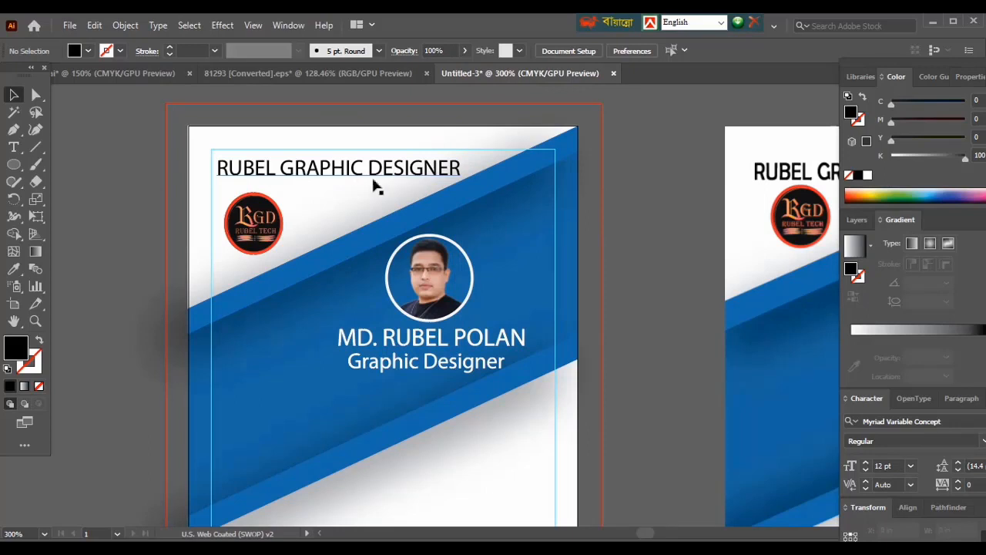
{"action": "left_click", "coordinate": [254, 227]}
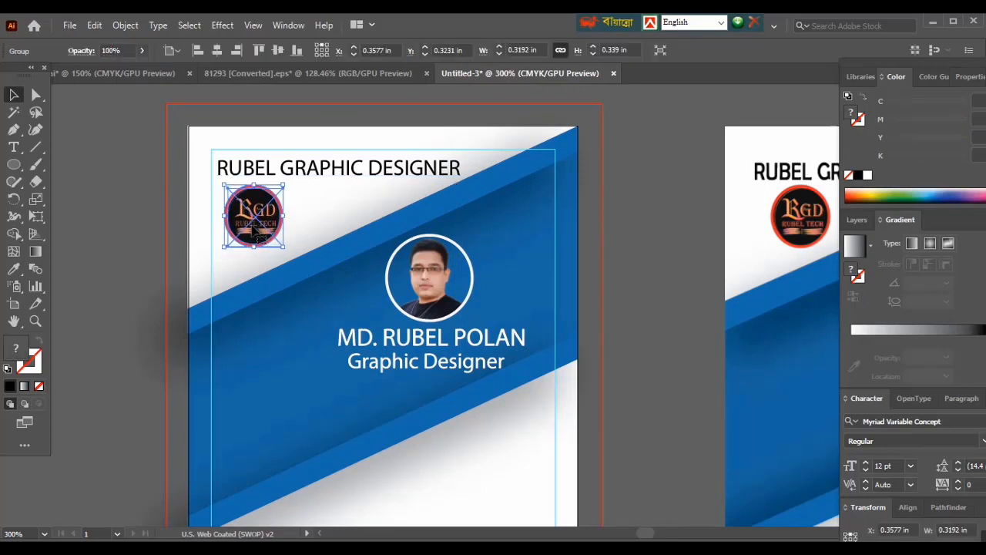
{"action": "left_click_drag", "start_coordinate": [255, 227], "coordinate": [266, 225]}
{"action": "left_click", "coordinate": [104, 250]}
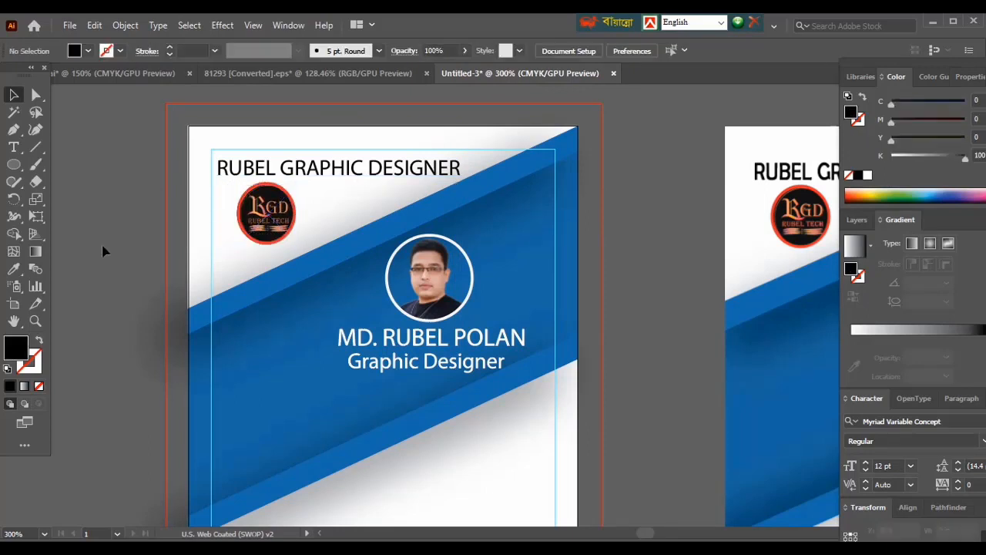
- Switch to Firefox and close the open Freepik barcode page and the "id card size" search page
{"action": "key", "text": "ctrl+minus"}
{"action": "key", "text": "ctrl+minus"}
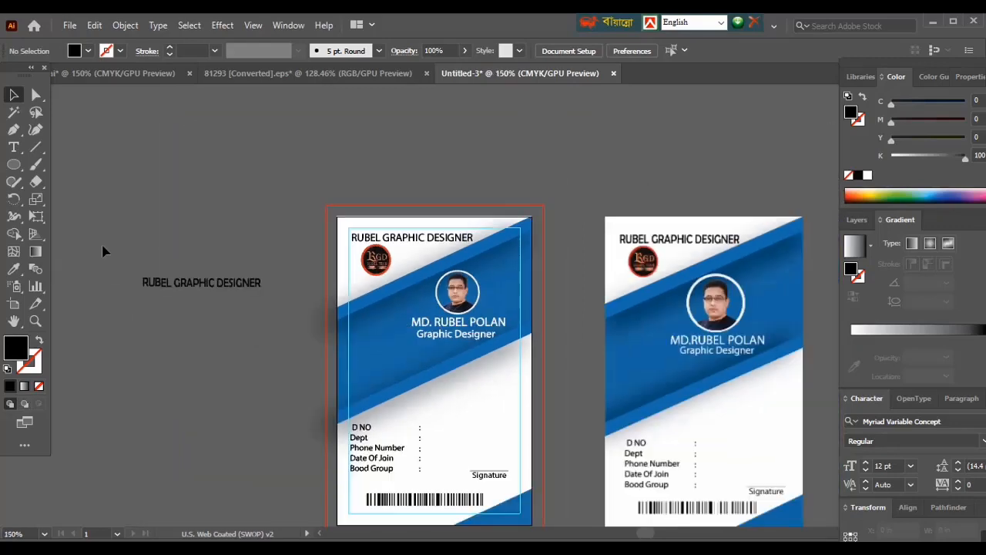
{"action": "scroll", "coordinate": [172, 251], "scroll_direction": "down", "scroll_amount": 2}
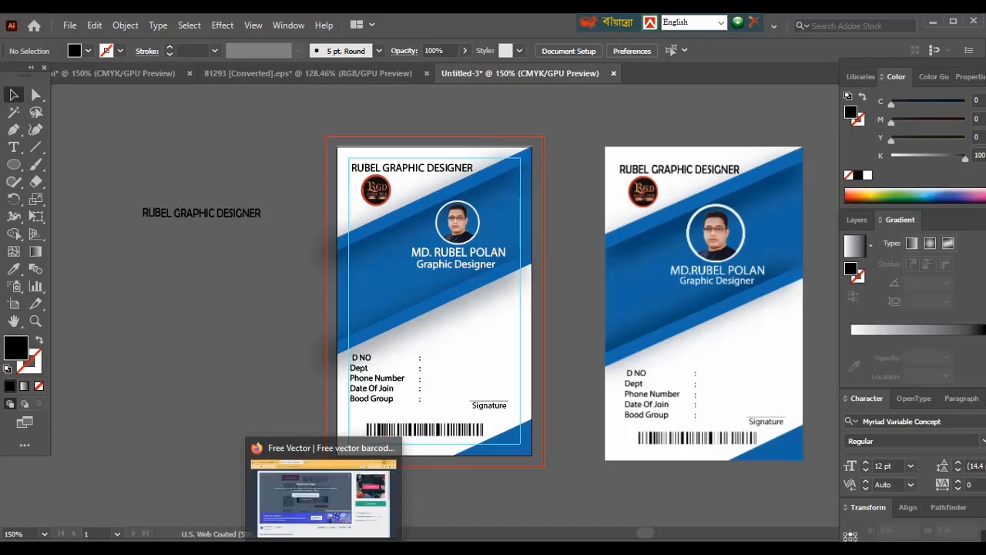
{"action": "left_click", "coordinate": [327, 548]}
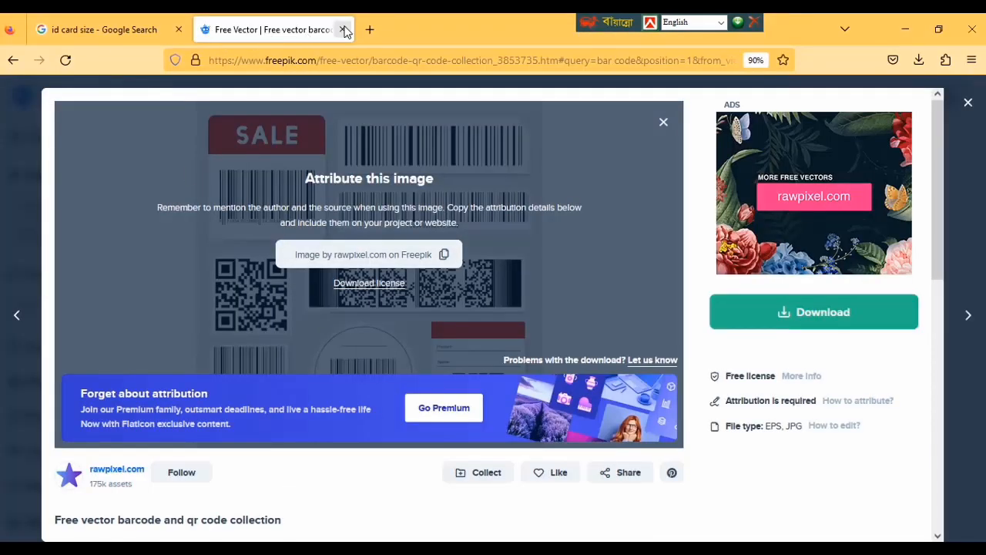
{"action": "left_click", "coordinate": [343, 29]}
{"action": "left_click", "coordinate": [179, 31]}
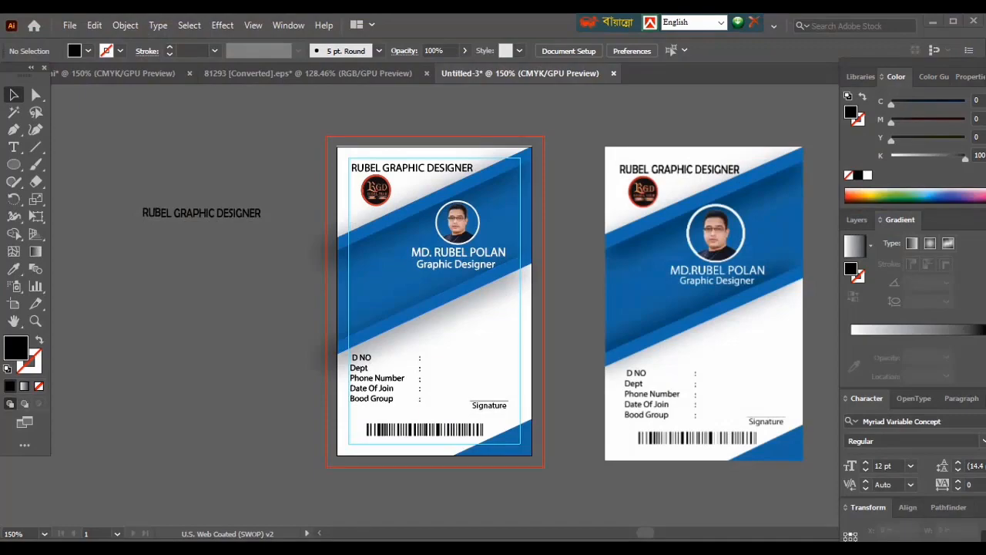
- Reopen Firefox, search Google for "freepik" and open the Freepik website
{"action": "left_click", "coordinate": [326, 548]}
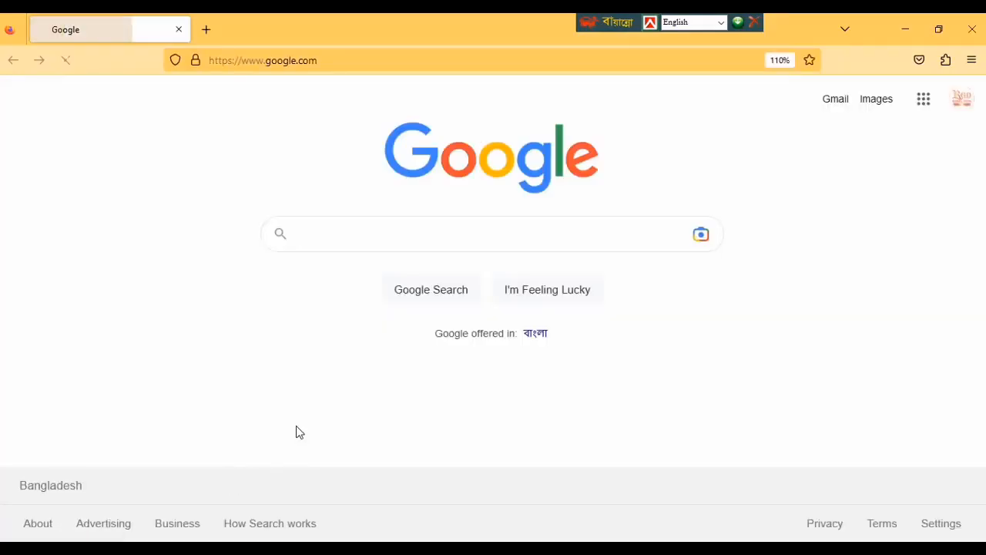
{"action": "left_click", "coordinate": [375, 228]}
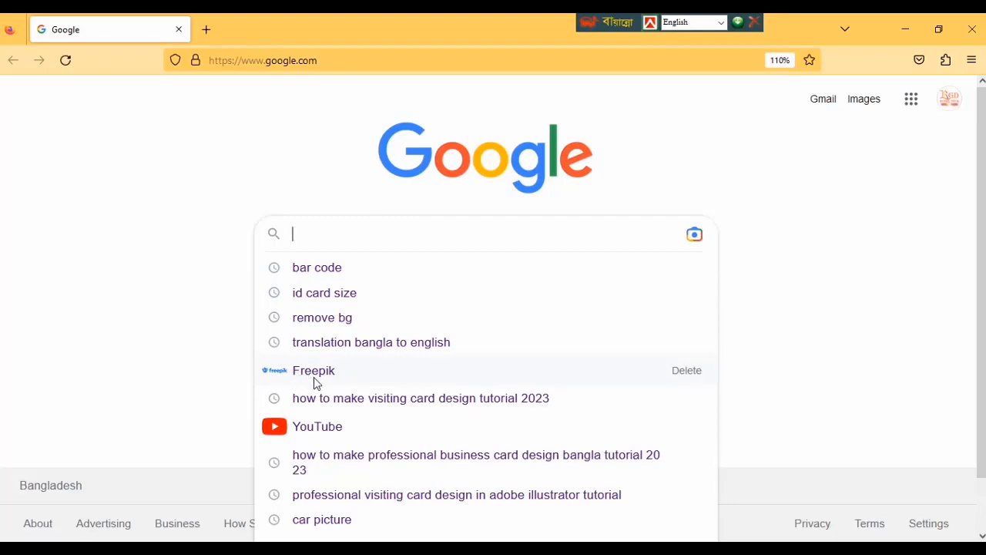
{"action": "type", "text": "freep"}
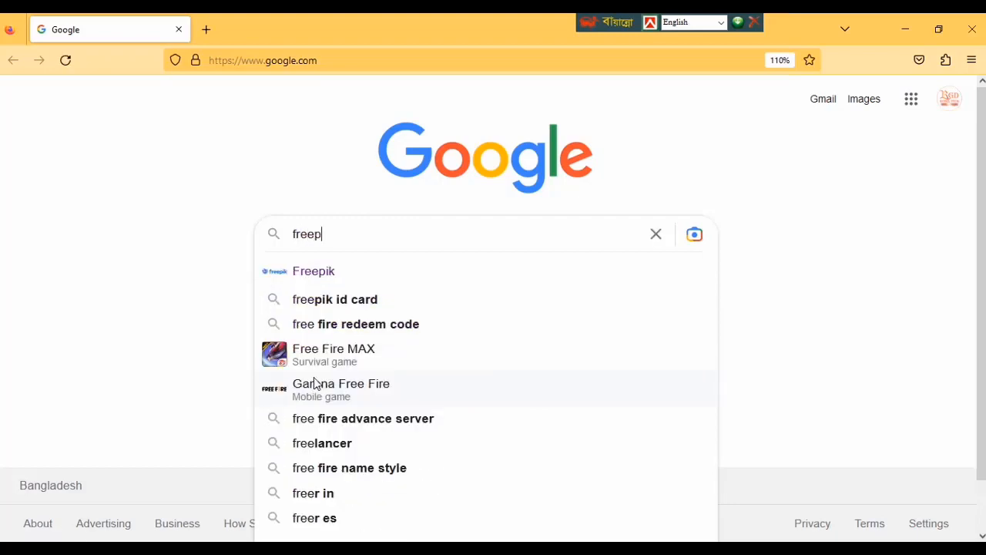
{"action": "type", "text": "ik"}
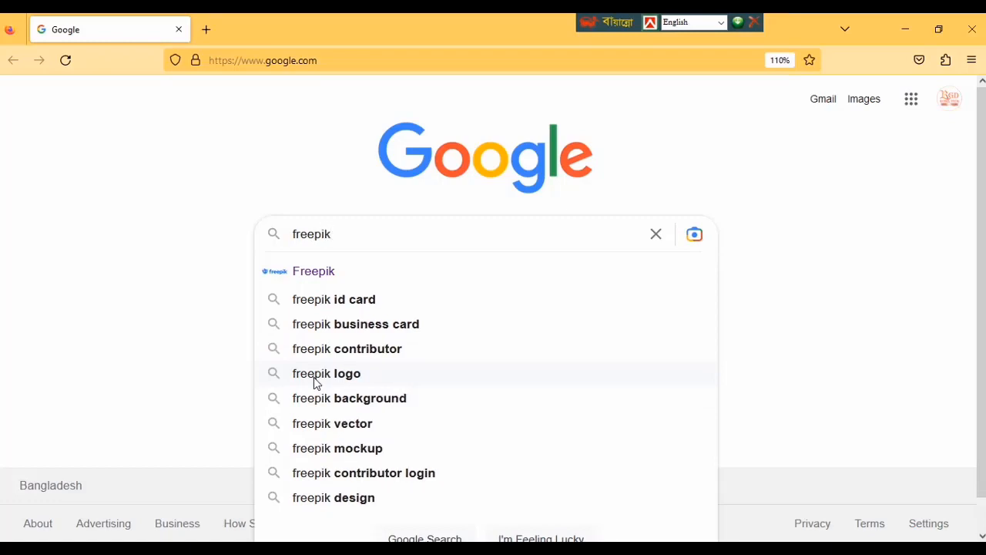
{"action": "key", "text": "Return"}
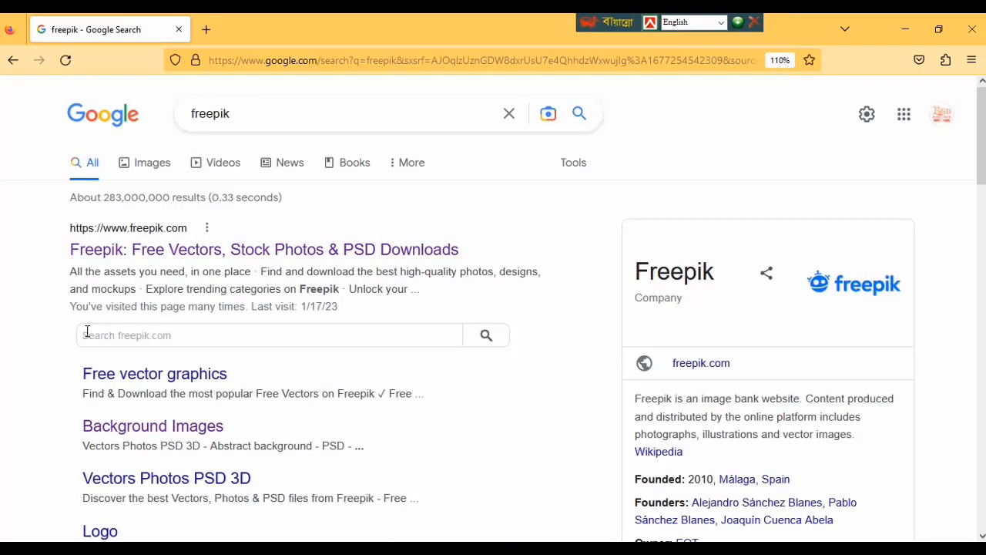
{"action": "left_click", "coordinate": [223, 256]}
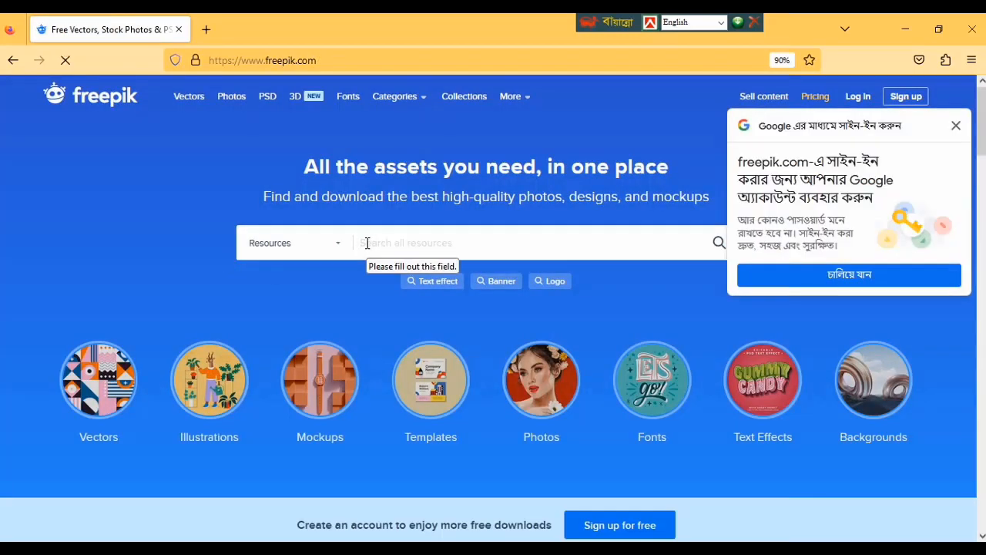
- Search Freepik for "bar code" and open the first barcode and QR code collection by rawpixel.com
{"action": "left_click", "coordinate": [371, 242]}
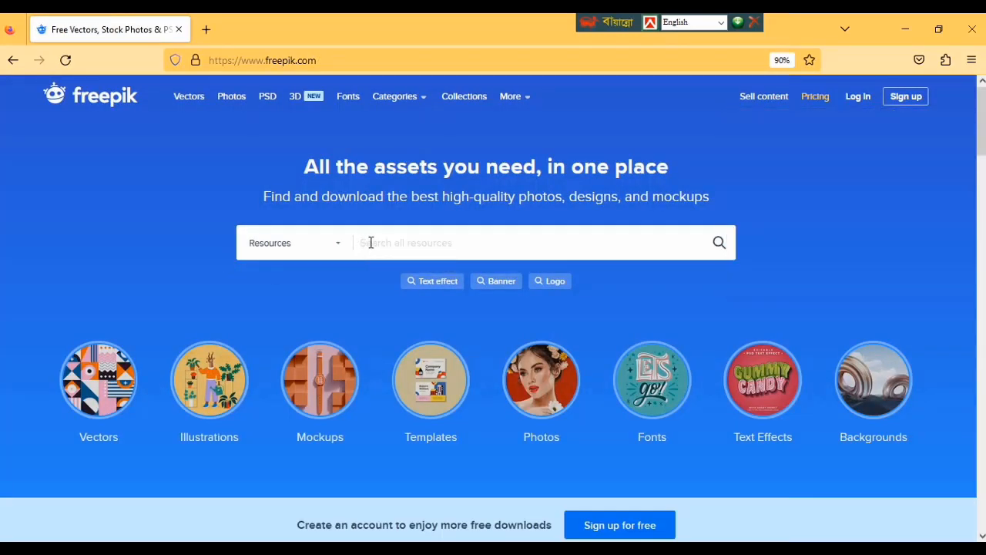
{"action": "type", "text": "bar code"}
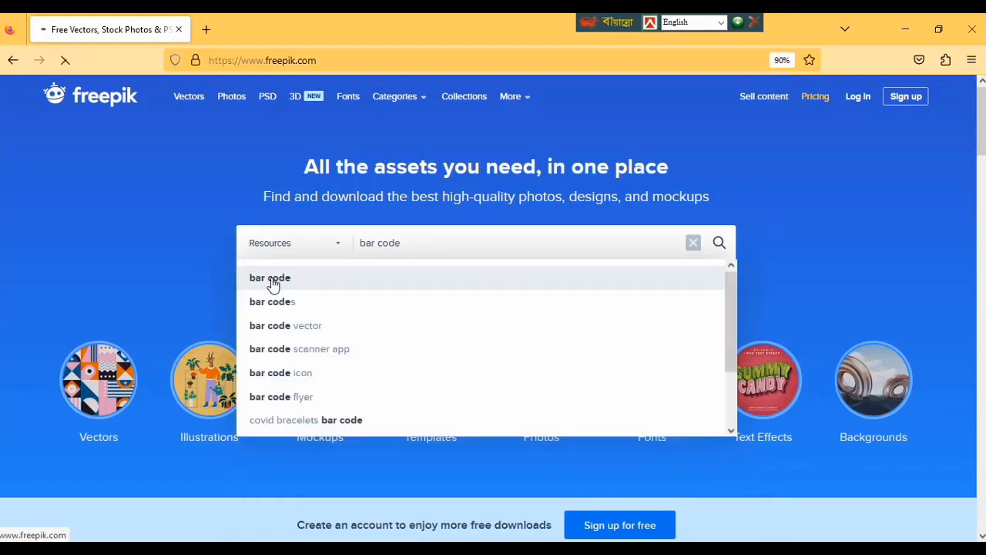
{"action": "left_click", "coordinate": [270, 279]}
{"action": "scroll", "coordinate": [312, 278], "scroll_direction": "down", "scroll_amount": 4}
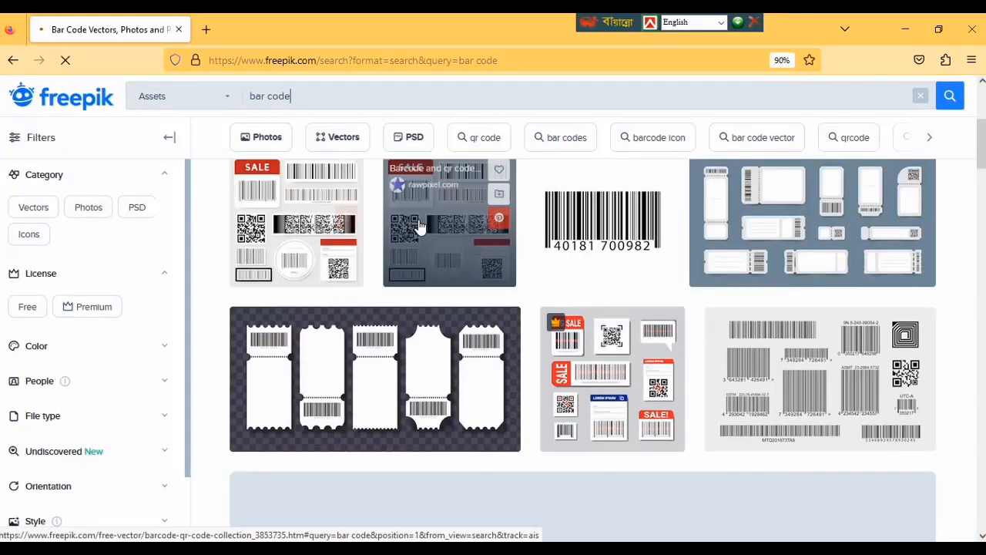
{"action": "left_click", "coordinate": [282, 231]}
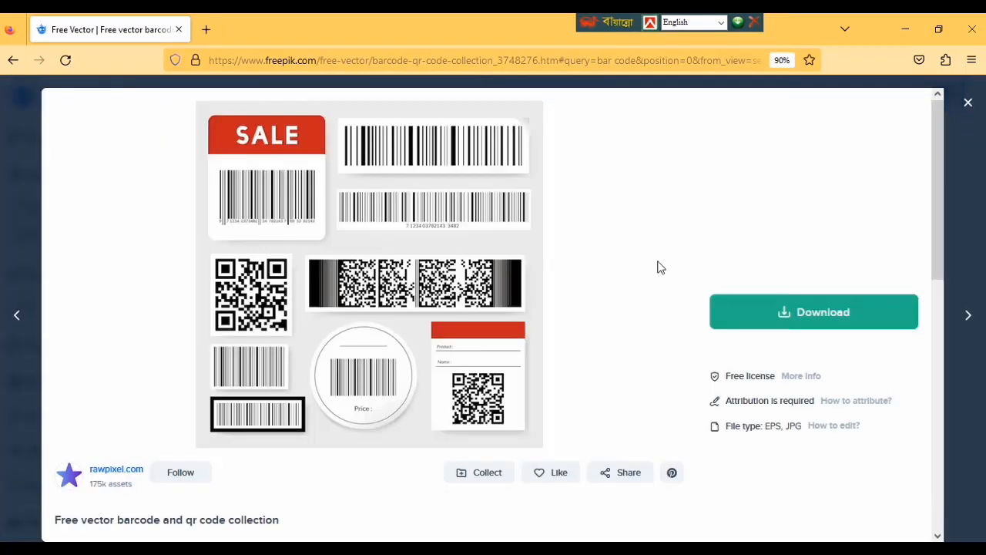
- Download the barcode and QR code collection with the free licence, leaving the zip file unopened
{"action": "left_click", "coordinate": [785, 314]}
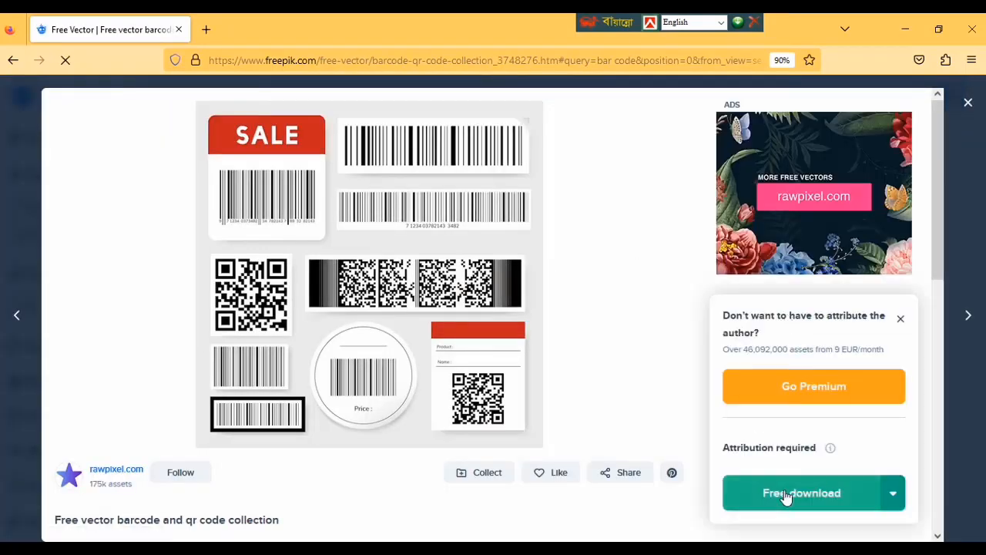
{"action": "left_click", "coordinate": [785, 497]}
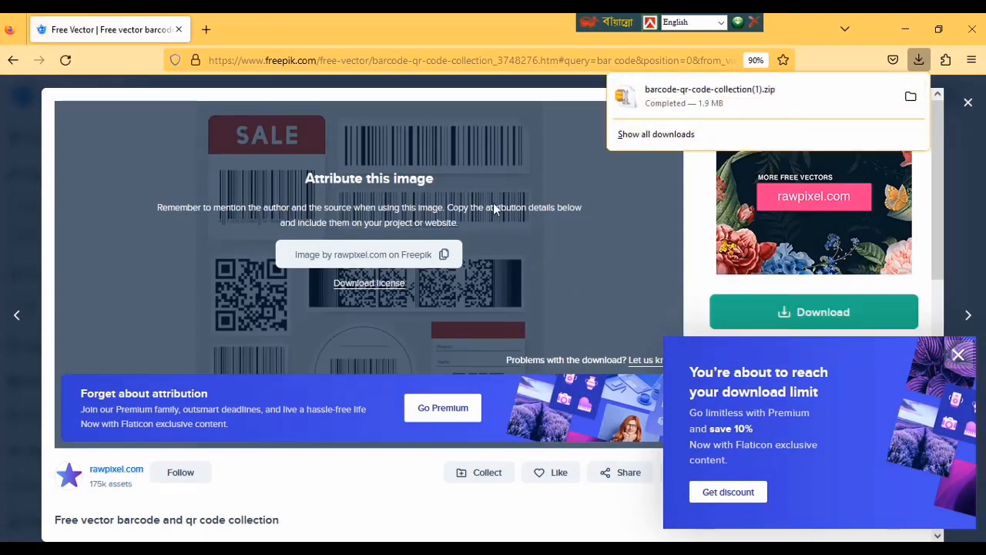
{"action": "left_click", "coordinate": [710, 99]}
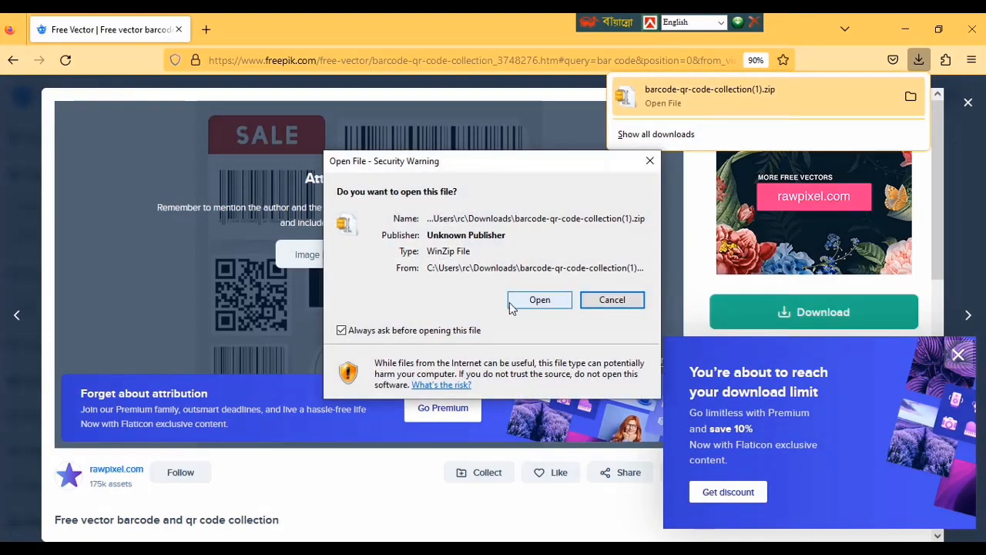
{"action": "left_click", "coordinate": [650, 160]}
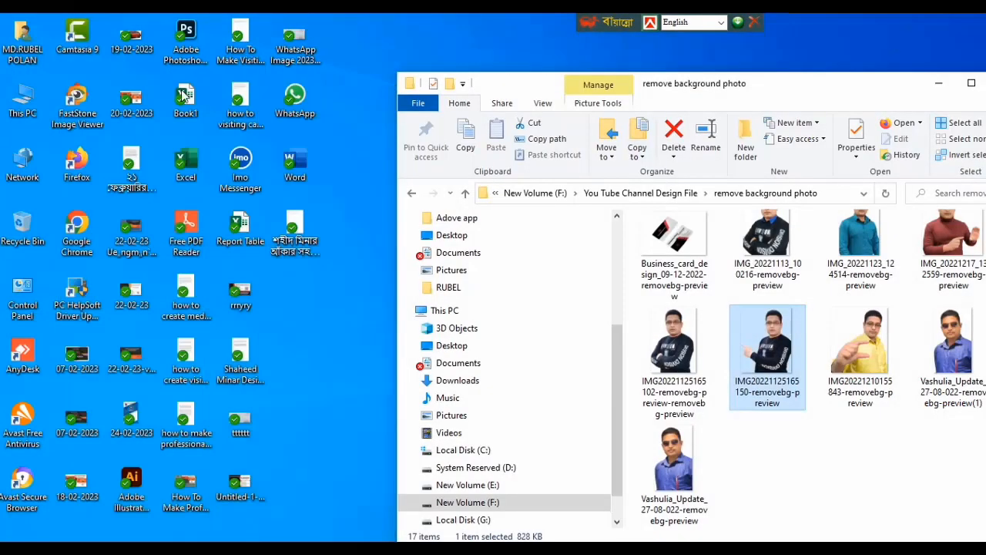
- Switch to File Explorer and extract barcode-qr-code-collection(1) from Downloads into a folder of the same name
{"action": "left_click", "coordinate": [25, 116]}
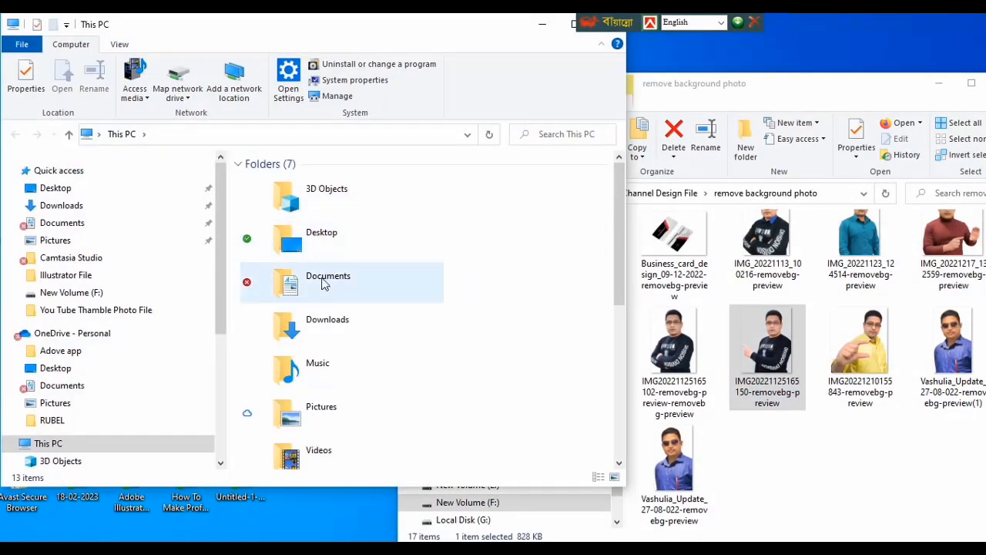
{"action": "left_click", "coordinate": [68, 223]}
{"action": "left_click", "coordinate": [213, 209]}
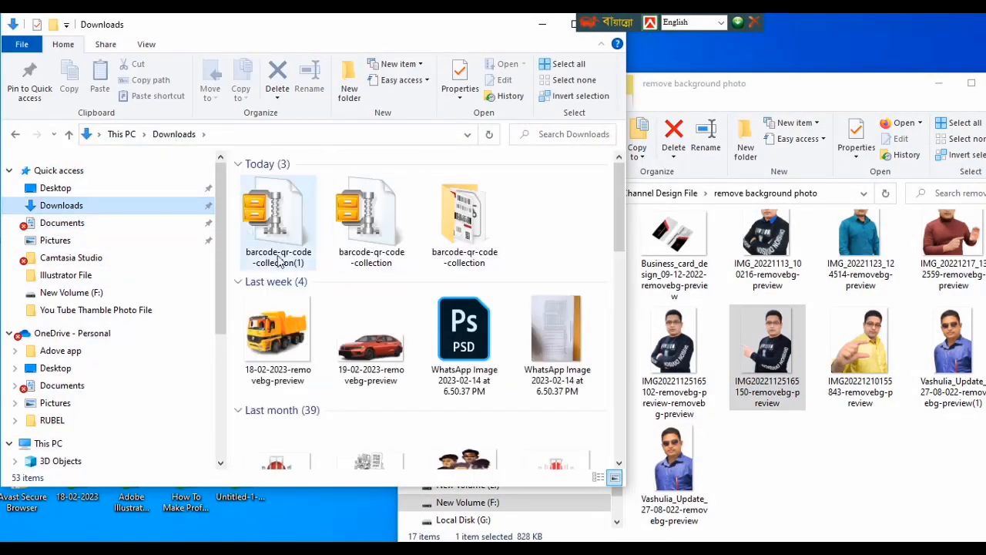
{"action": "right_click", "coordinate": [271, 208]}
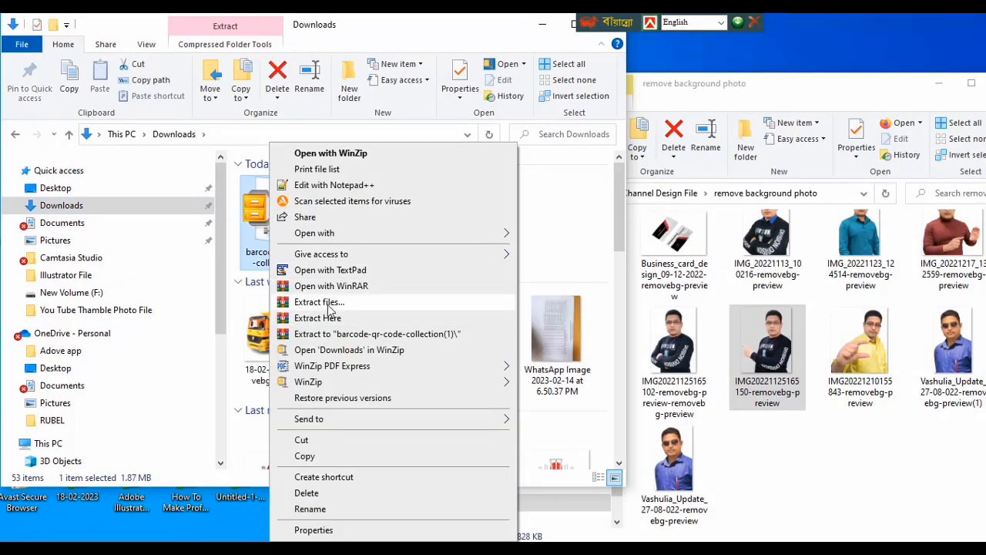
{"action": "left_click", "coordinate": [329, 305]}
{"action": "left_click", "coordinate": [535, 453]}
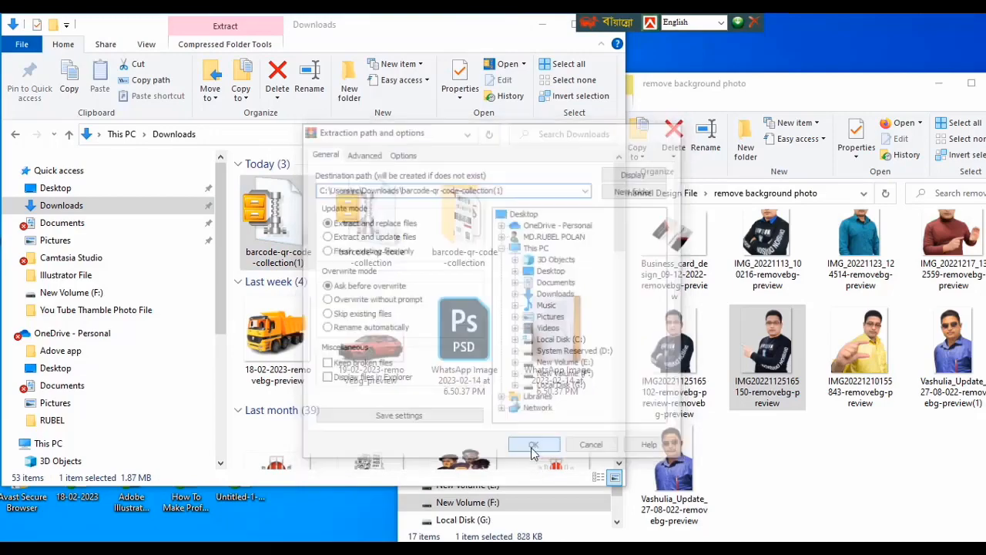
- Clear away the background-photo window, open the barcode-qr-code-collection folder and select its 81293 EPS file
{"action": "left_click_drag", "start_coordinate": [844, 83], "coordinate": [637, 357]}
{"action": "left_click", "coordinate": [710, 350]}
{"action": "double_click", "coordinate": [463, 237]}
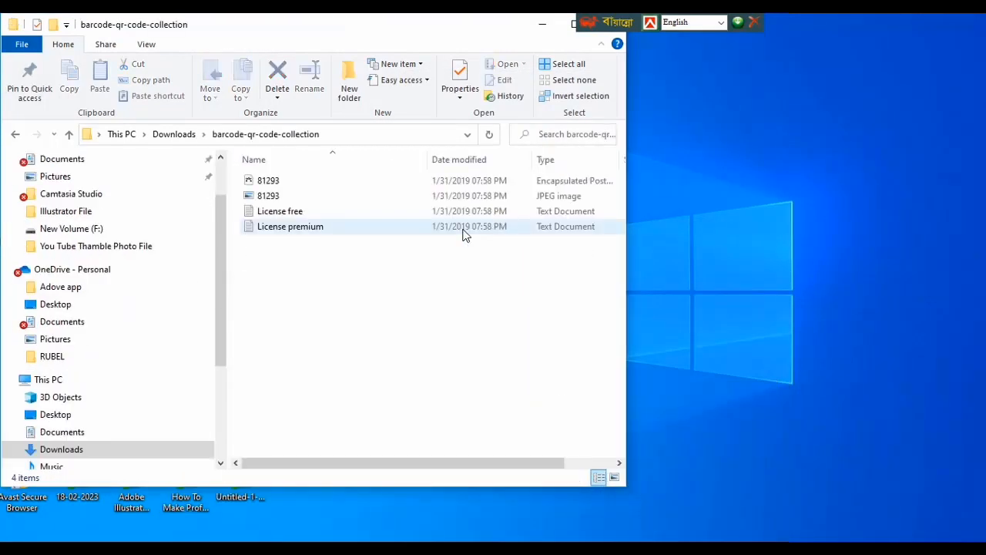
{"action": "left_click", "coordinate": [262, 182]}
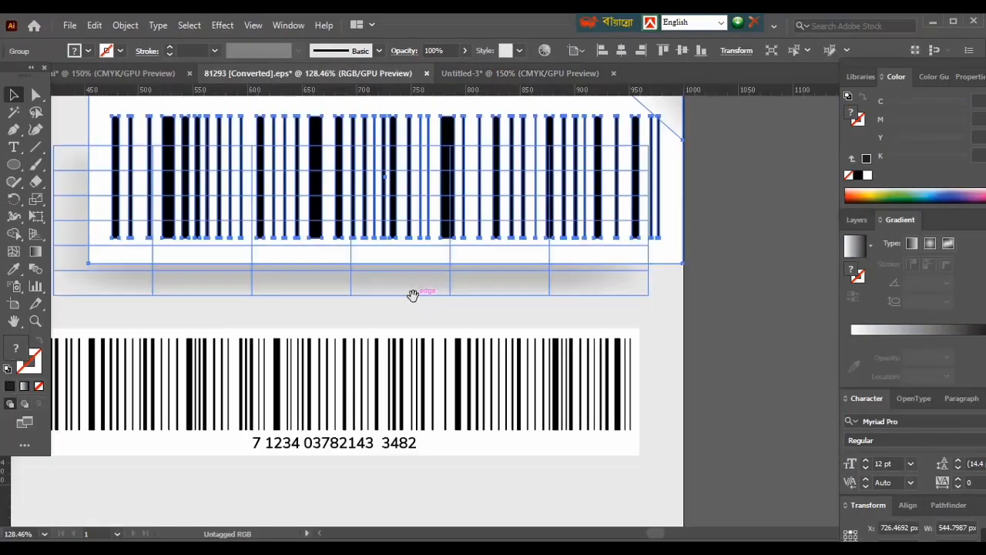
- In Illustrator, bring the upper barcode group from the 81293 file into Untitled-3 and place it on empty canvas below the card
{"action": "left_click", "coordinate": [691, 337]}
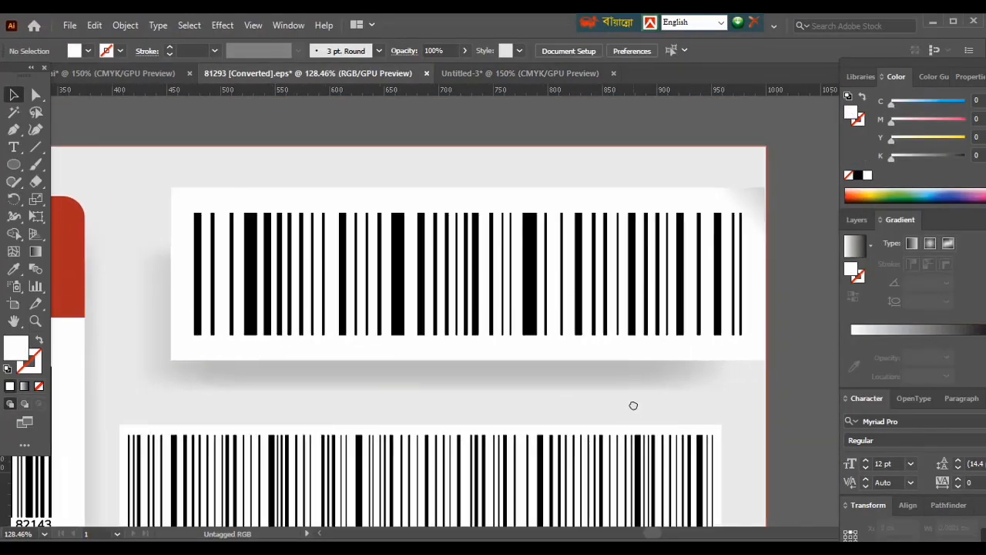
{"action": "left_click", "coordinate": [478, 284]}
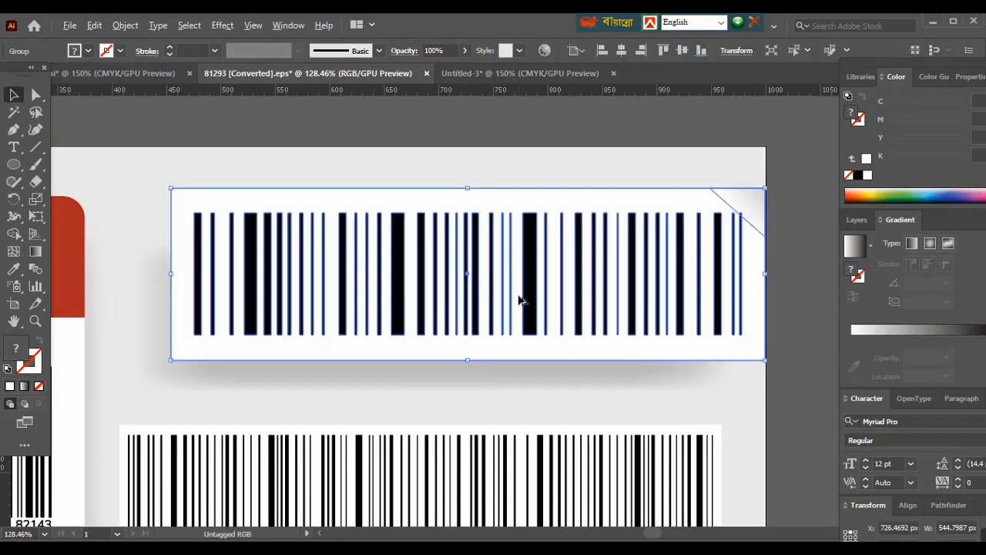
{"action": "left_click_drag", "start_coordinate": [521, 301], "coordinate": [135, 77]}
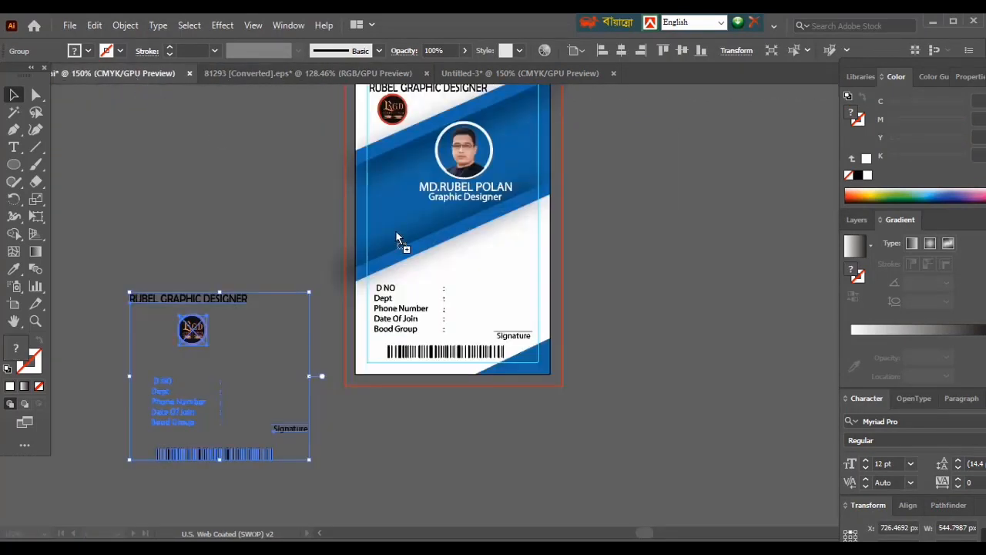
{"action": "left_click_drag", "start_coordinate": [510, 105], "coordinate": [426, 353]}
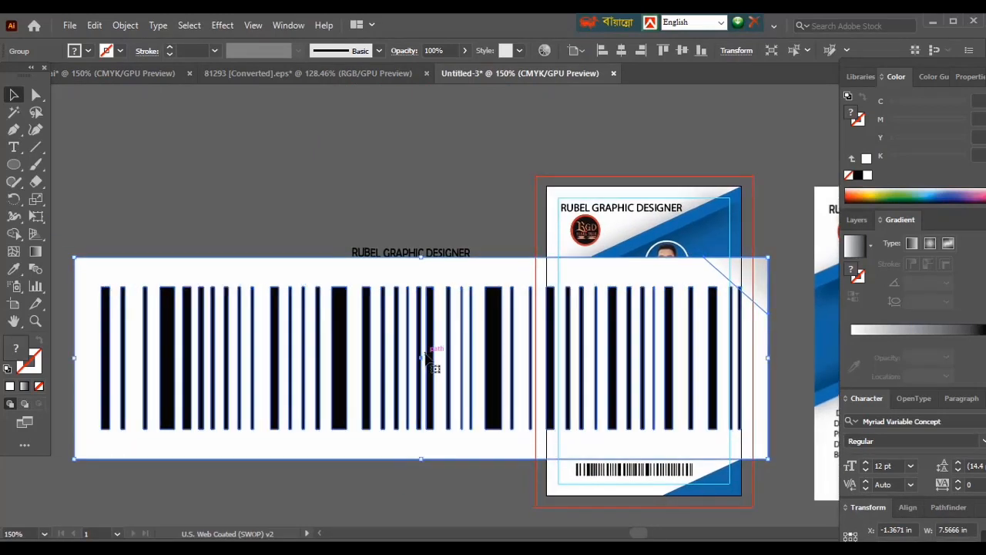
{"action": "key", "text": "ctrl+minus"}
{"action": "key", "text": "ctrl+minus"}
{"action": "key", "text": "ctrl+minus"}
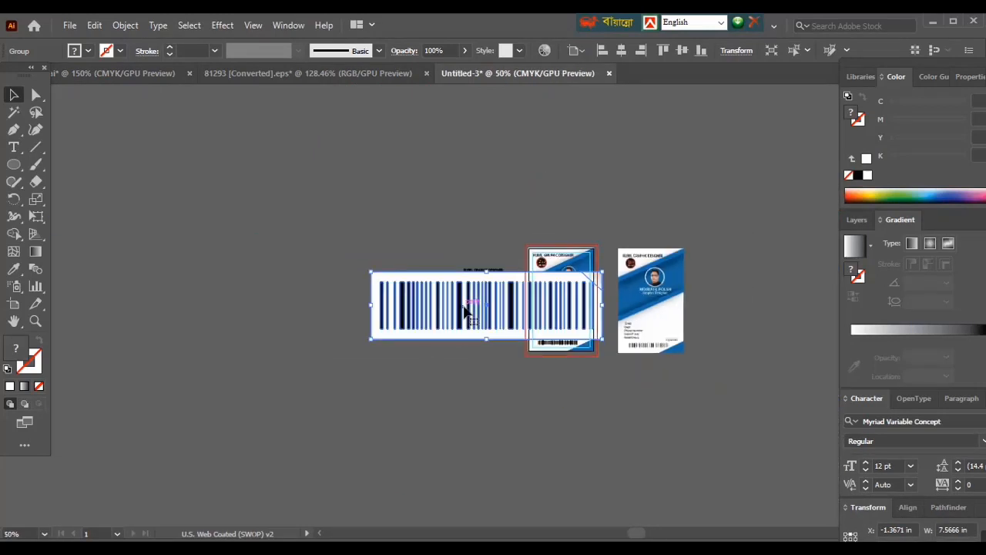
{"action": "left_click_drag", "start_coordinate": [463, 313], "coordinate": [420, 436]}
- Ungroup the imported barcode, move its black bars off the white label and scale them down to about 6.09 in wide
{"action": "right_click", "coordinate": [455, 421]}
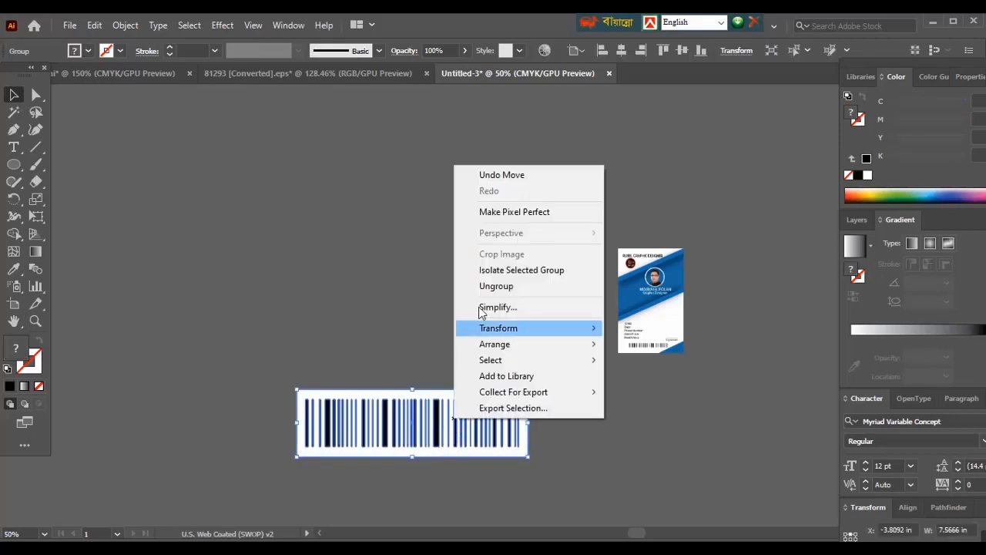
{"action": "left_click", "coordinate": [493, 286]}
{"action": "left_click", "coordinate": [478, 378]}
{"action": "left_click_drag", "start_coordinate": [408, 398], "coordinate": [348, 347]}
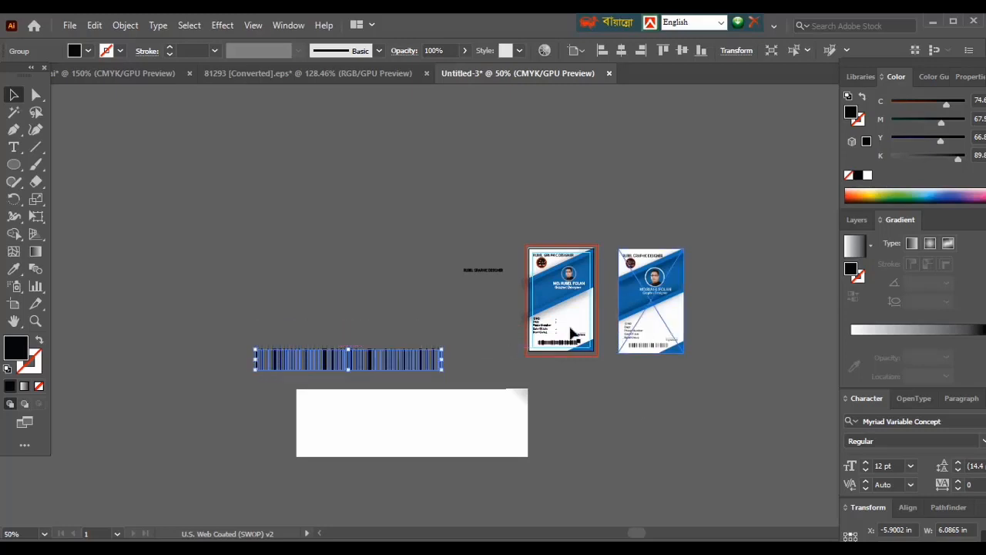
- Delete the leftover barcode bars, the white label and the spare title text from the canvas around the card
{"action": "key", "text": "ctrl+1"}
{"action": "left_click_drag", "start_coordinate": [737, 301], "coordinate": [189, 347]}
{"action": "left_click", "coordinate": [202, 462]}
{"action": "key", "text": "Delete"}
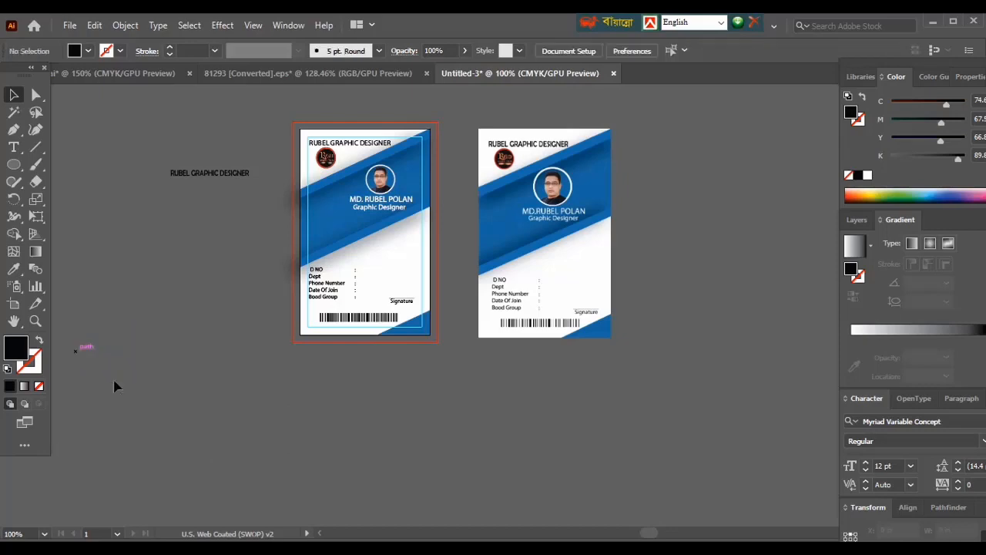
{"action": "left_click", "coordinate": [204, 175]}
{"action": "key", "text": "Delete"}
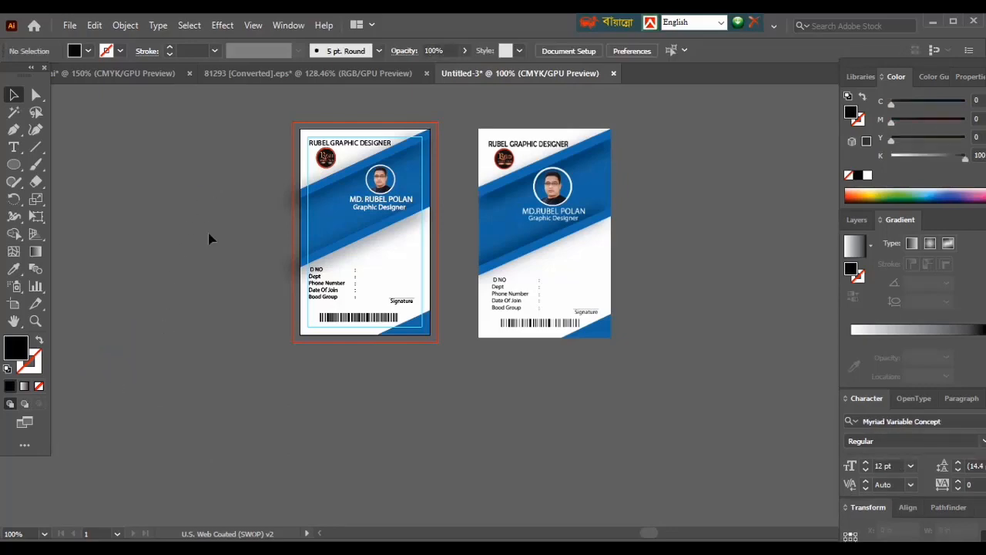
- Start a Save for Web export of the card with the JPEG High preset and raise the quality to 100%
{"action": "key", "text": "ctrl+plus"}
{"action": "key", "text": "ctrl+plus"}
{"action": "key", "text": "ctrl+0"}
{"action": "left_click", "coordinate": [70, 26]}
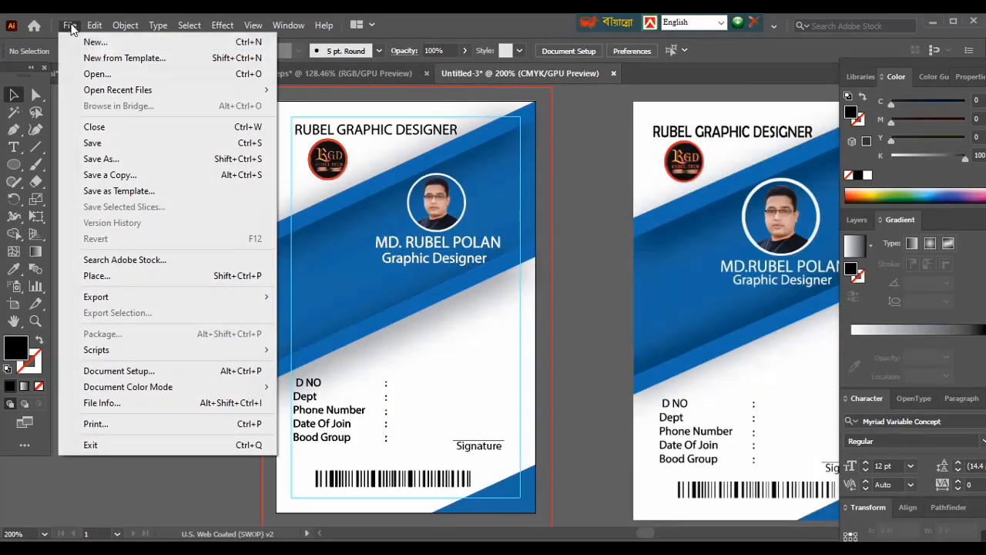
{"action": "mouse_move", "coordinate": [87, 300]}
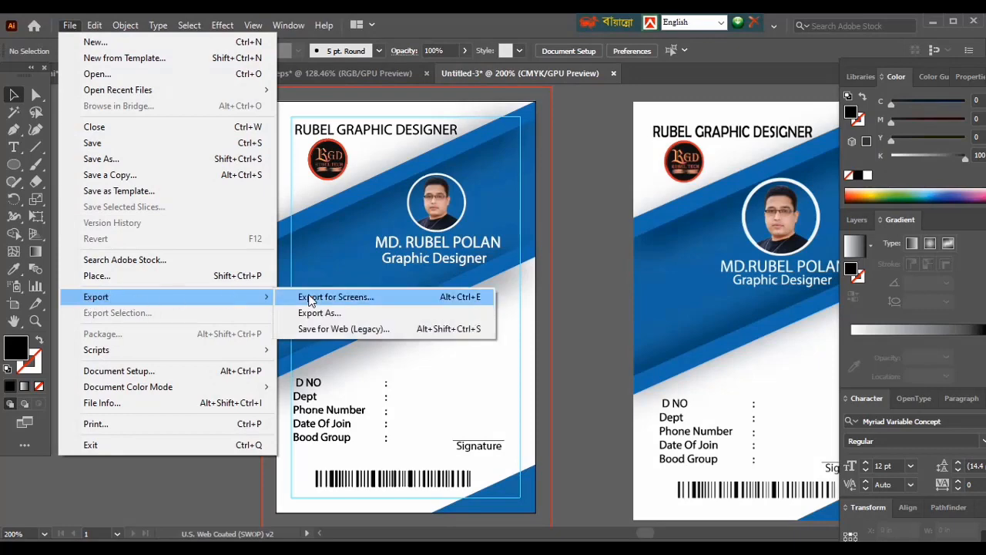
{"action": "left_click", "coordinate": [316, 327]}
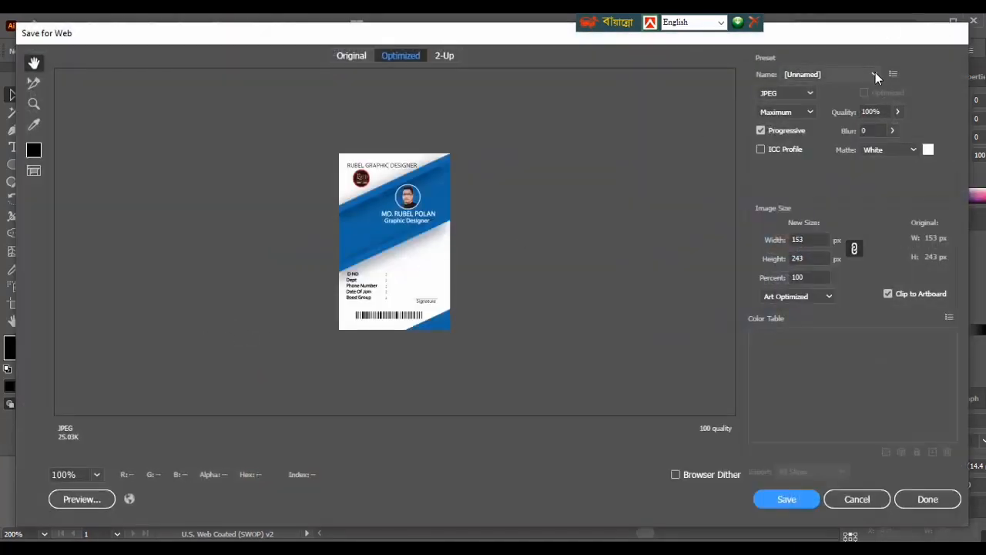
{"action": "left_click", "coordinate": [874, 74]}
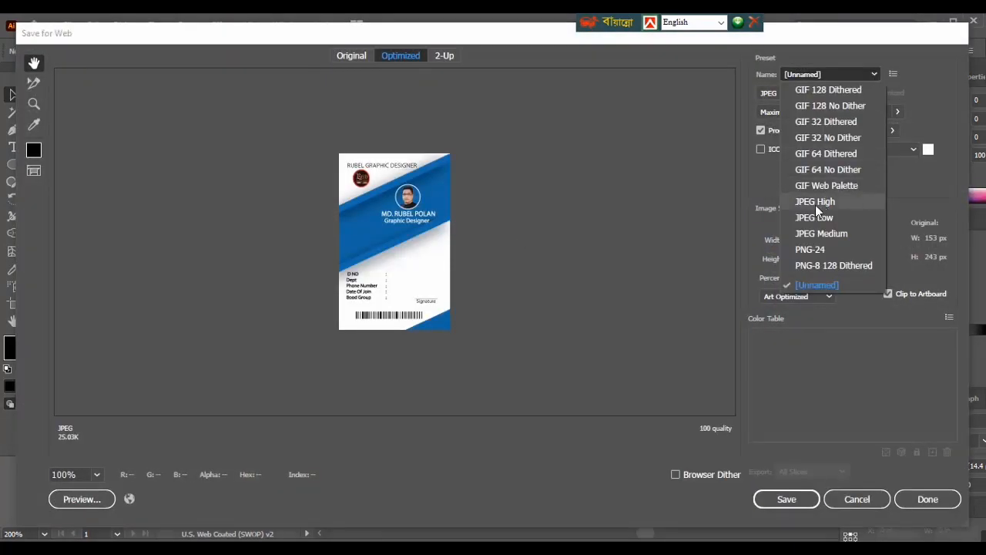
{"action": "left_click", "coordinate": [798, 199]}
{"action": "left_click", "coordinate": [898, 112]}
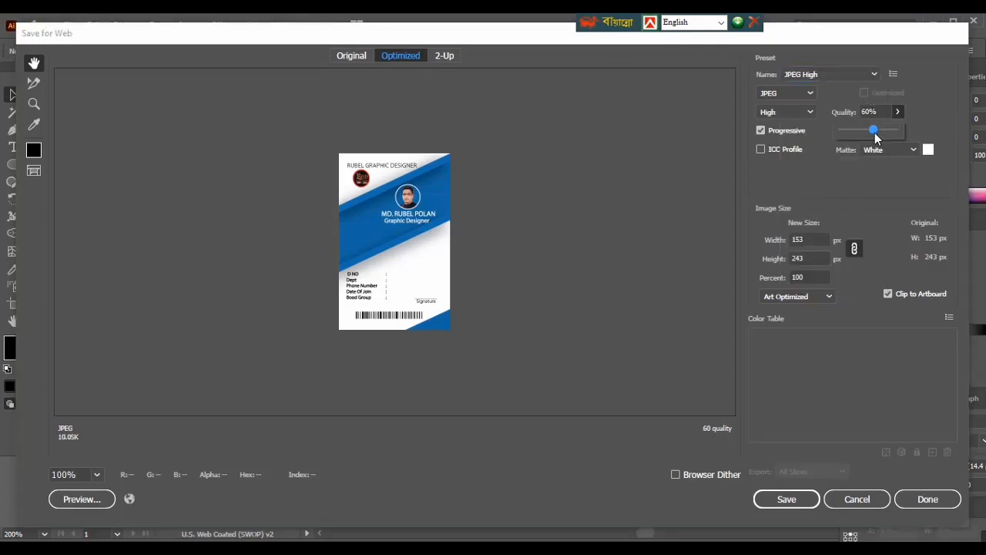
{"action": "left_click_drag", "start_coordinate": [871, 130], "coordinate": [903, 129]}
- Scale the exported image to 300 percent with clipping to the artboard enabled, and inspect the preview
{"action": "left_click", "coordinate": [806, 277]}
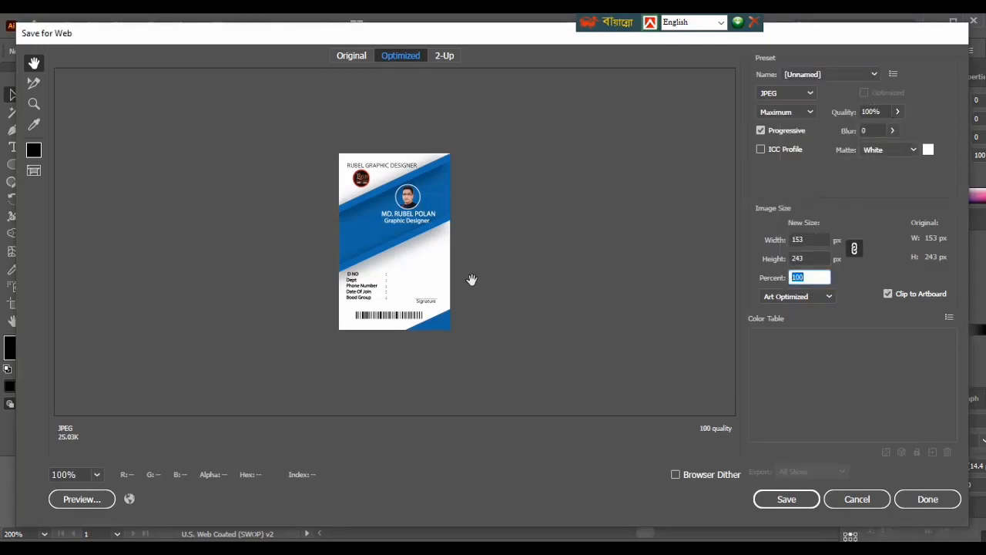
{"action": "left_click", "coordinate": [890, 295]}
{"action": "left_click", "coordinate": [890, 295]}
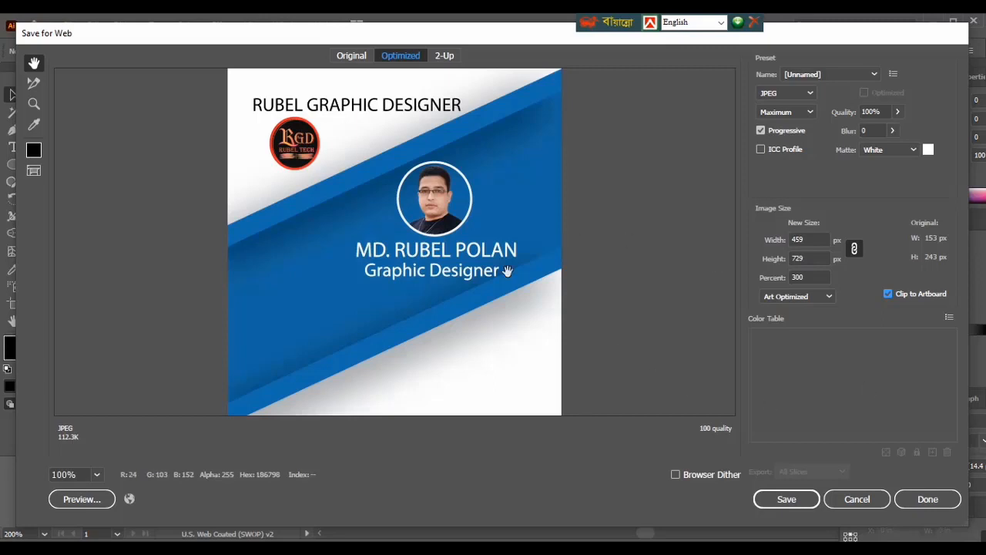
{"action": "left_click_drag", "start_coordinate": [467, 320], "coordinate": [454, 378]}
- Save the optimized image as "id card part 08" in the OneDrive Desktop folder
{"action": "left_click", "coordinate": [786, 498]}
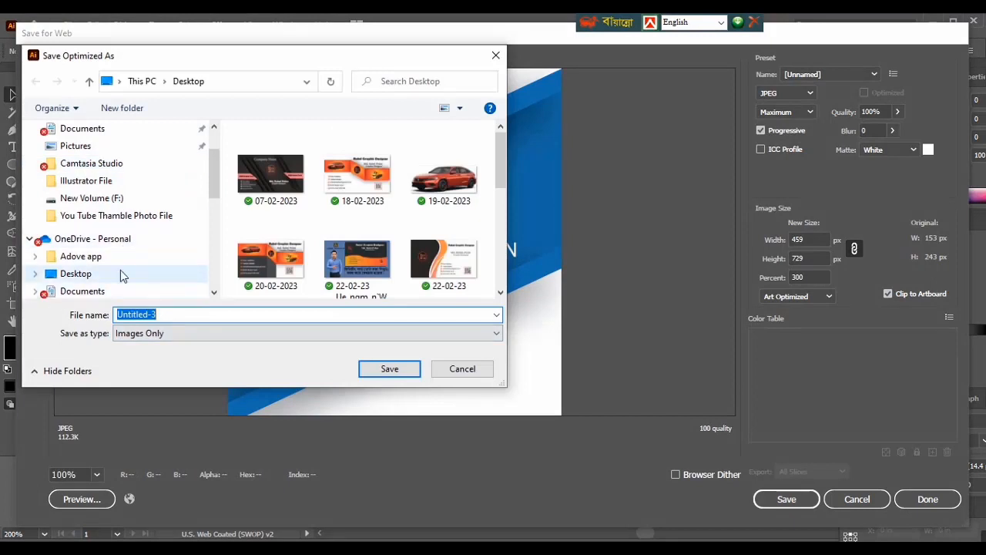
{"action": "scroll", "coordinate": [131, 269], "scroll_direction": "down", "scroll_amount": 2}
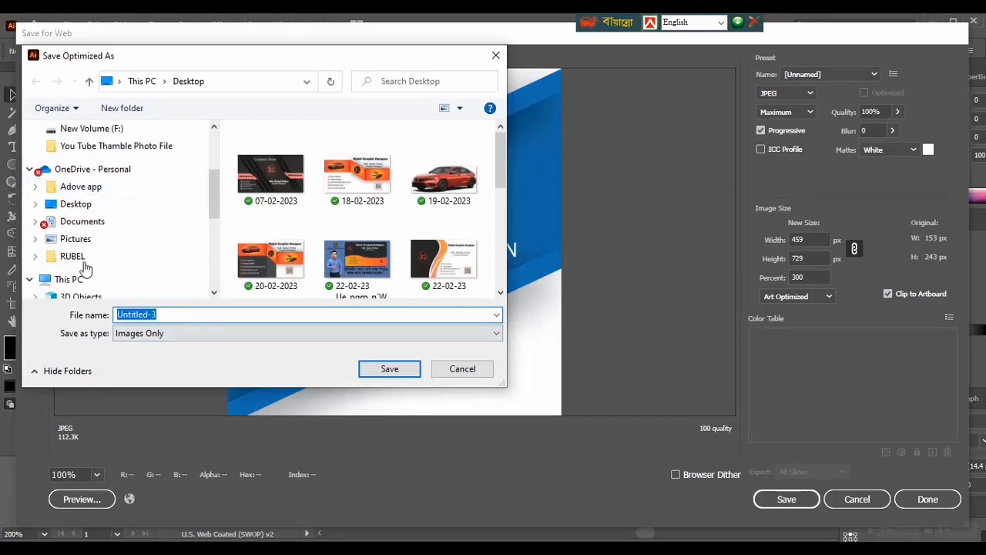
{"action": "scroll", "coordinate": [69, 212], "scroll_direction": "up", "scroll_amount": 1}
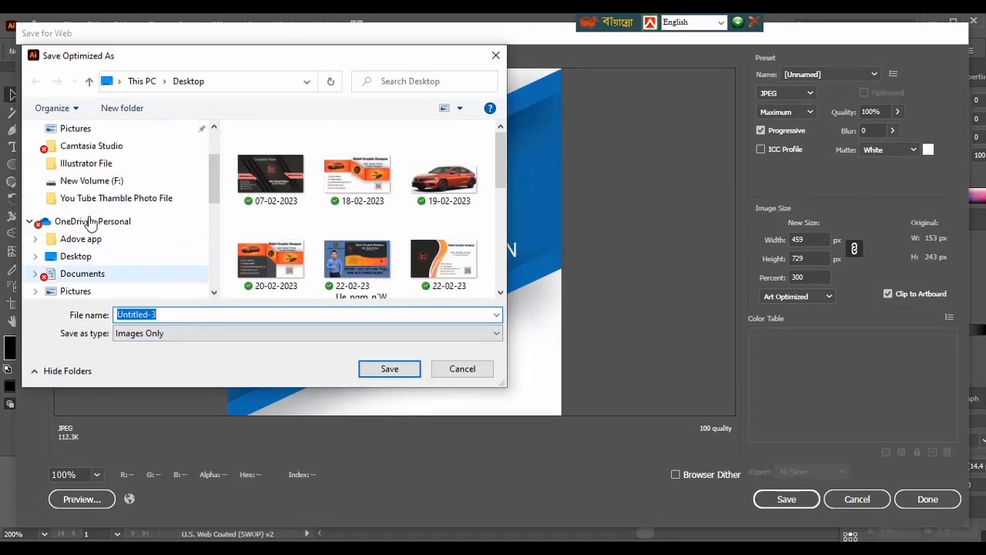
{"action": "left_click", "coordinate": [75, 239]}
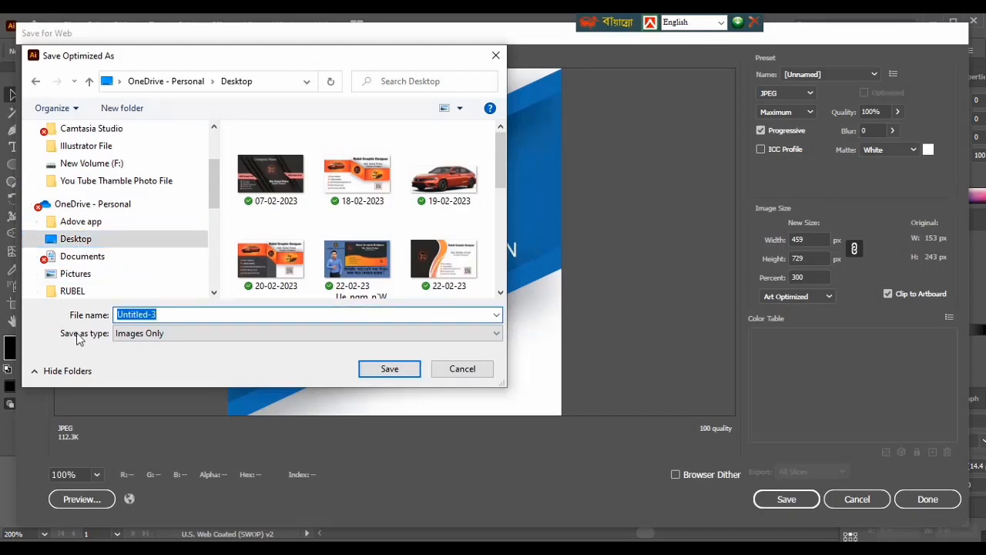
{"action": "type", "text": "id card part 08"}
{"action": "left_click", "coordinate": [385, 369]}
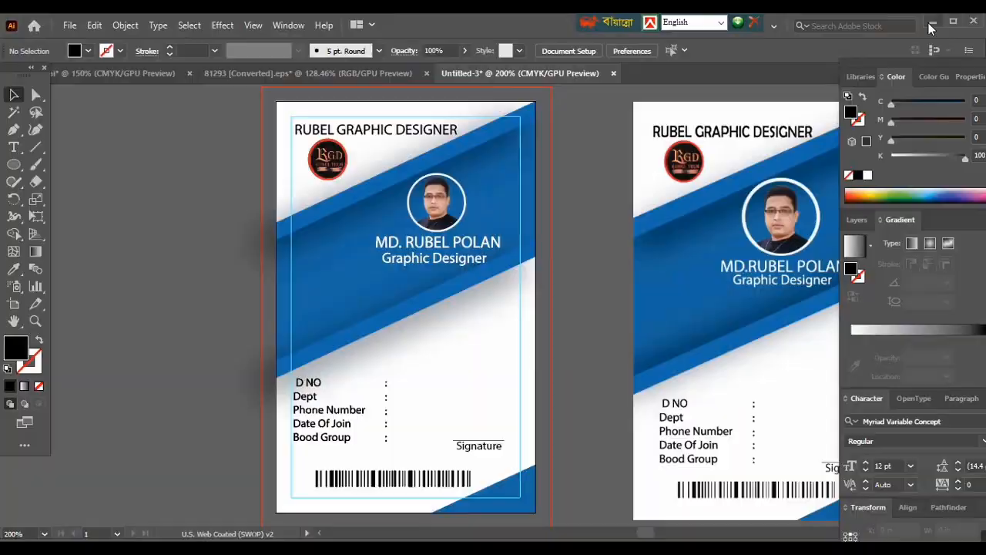
- Clear the open windows off the desktop, view the exported id-card-part-08 image in FastStone Image Viewer and leave its full-screen view
{"action": "left_click", "coordinate": [932, 23]}
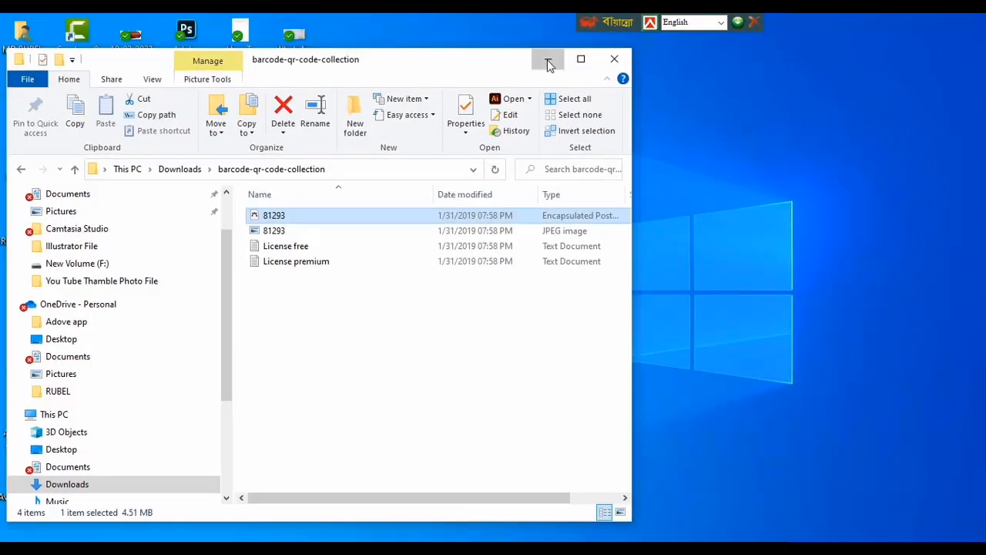
{"action": "left_click", "coordinate": [545, 60]}
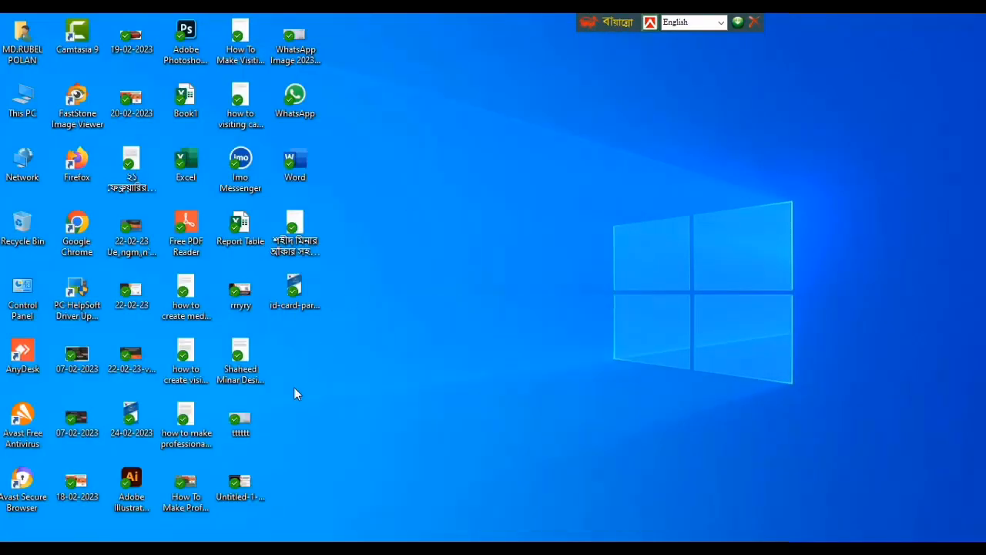
{"action": "right_click", "coordinate": [295, 305]}
{"action": "mouse_move", "coordinate": [339, 361]}
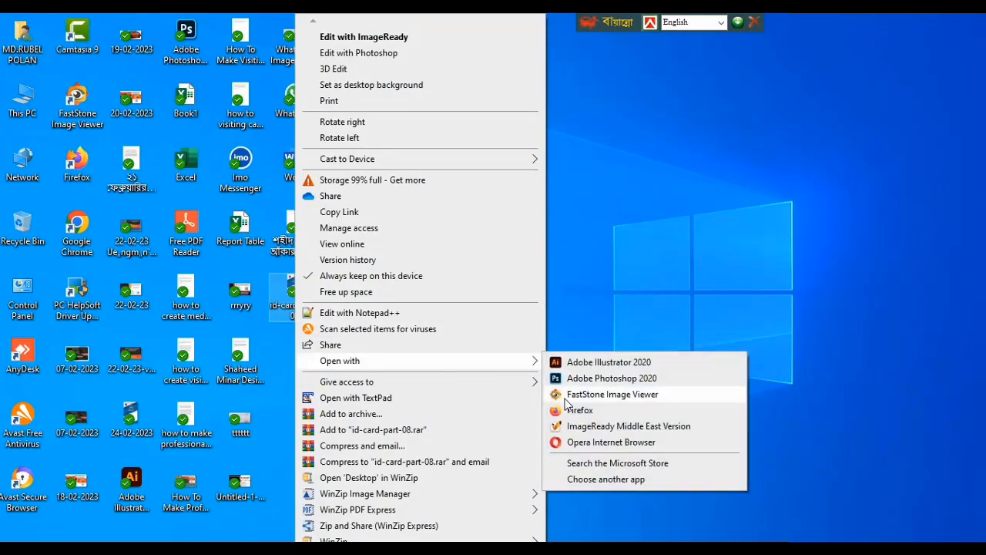
{"action": "left_click", "coordinate": [565, 397]}
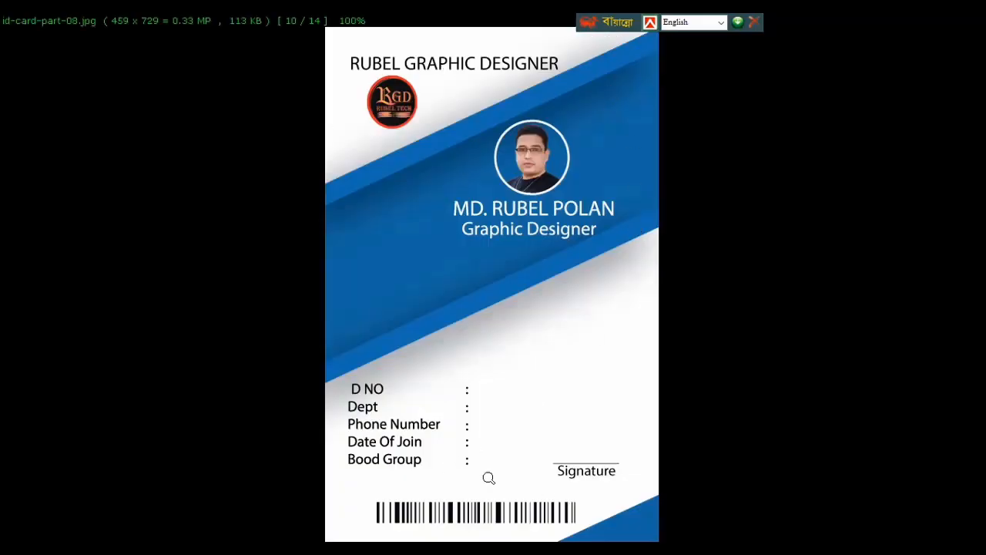
{"action": "key", "text": "Escape"}
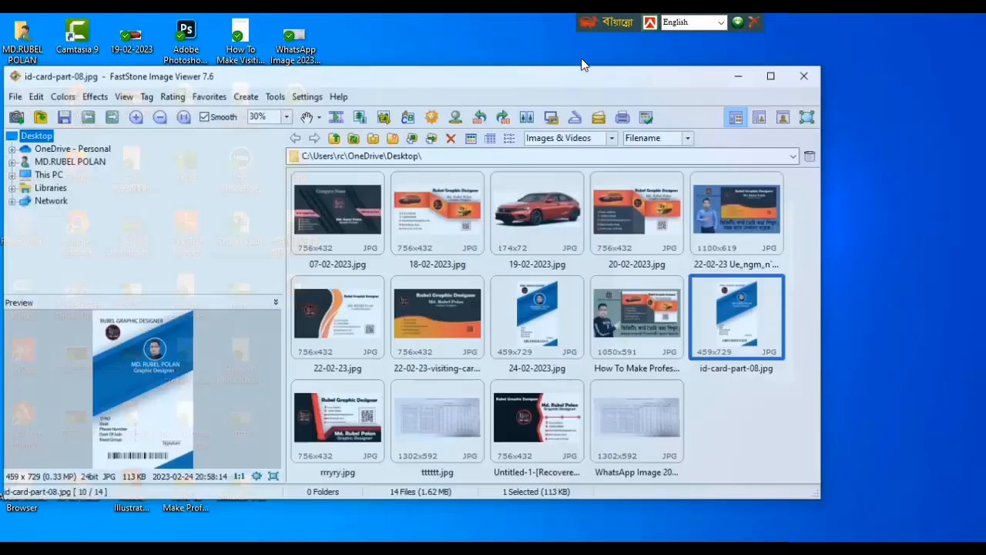